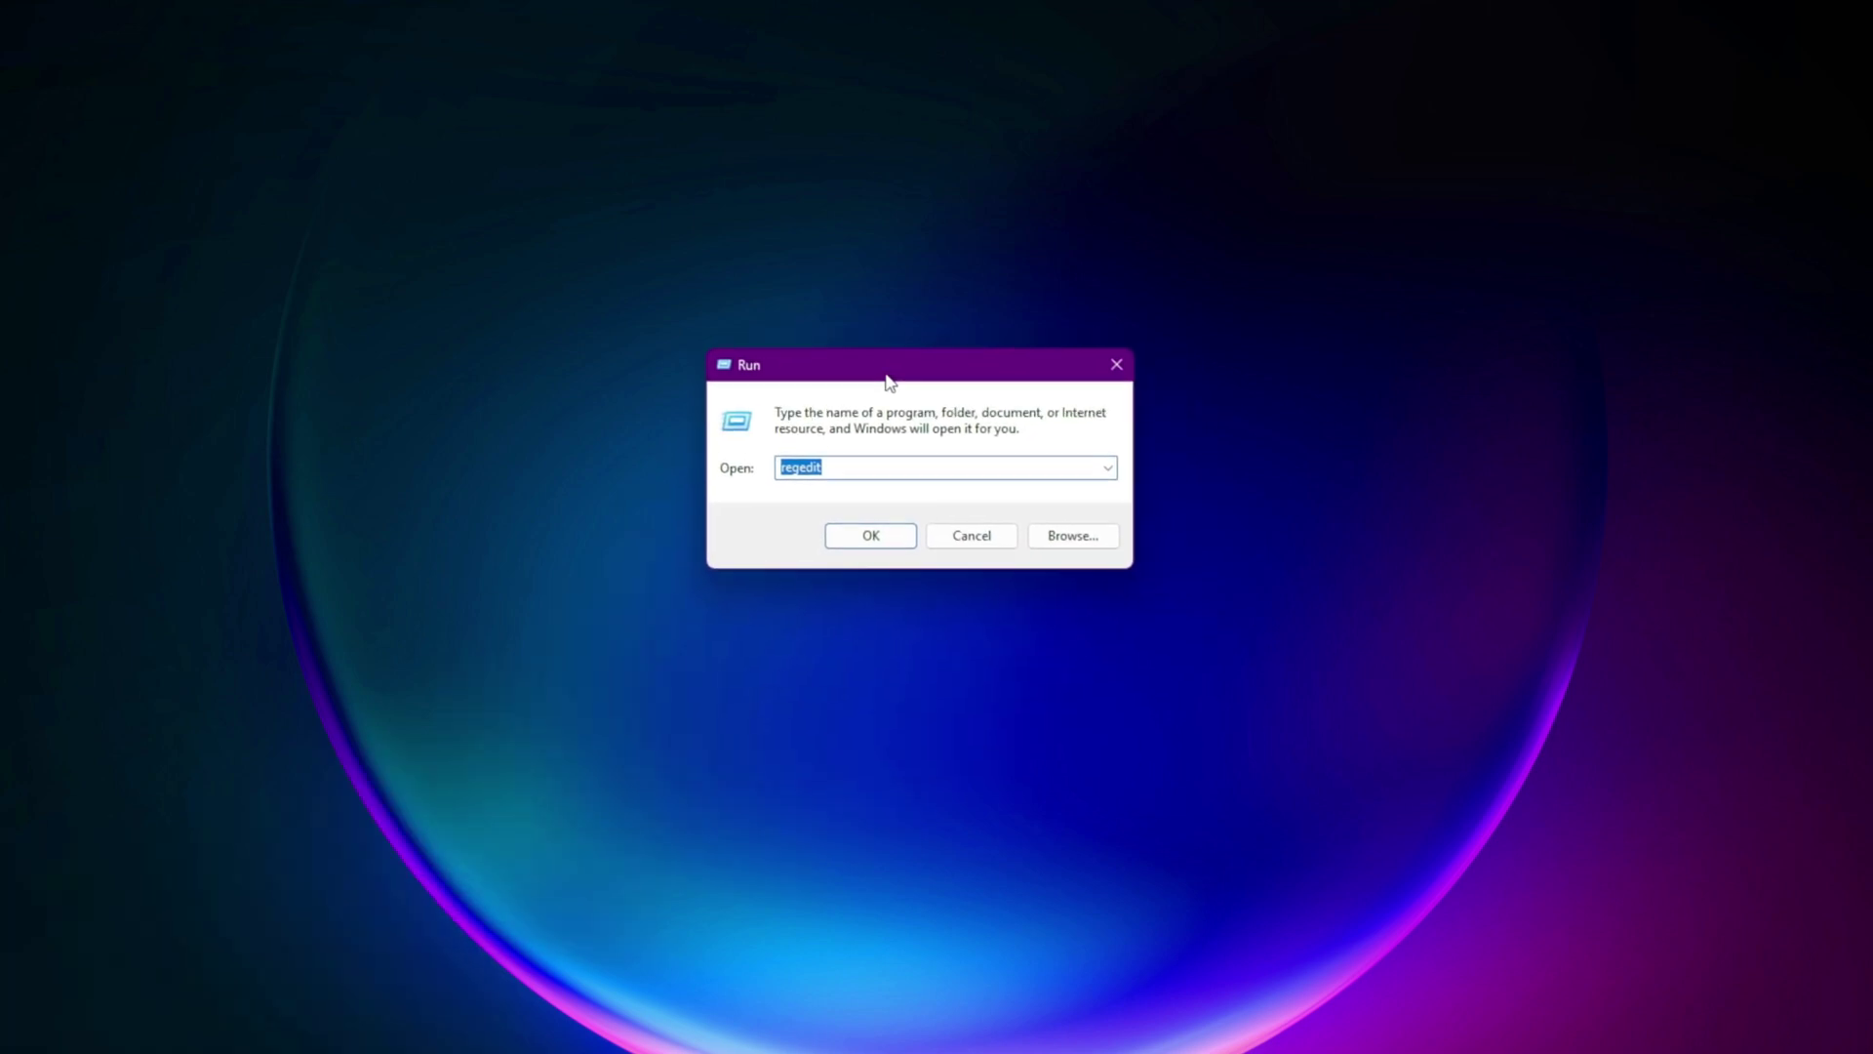
# Launch Registry Editor and navigate to the GraphicsDrivers key via the pasted path.
pyautogui.click(867, 541)
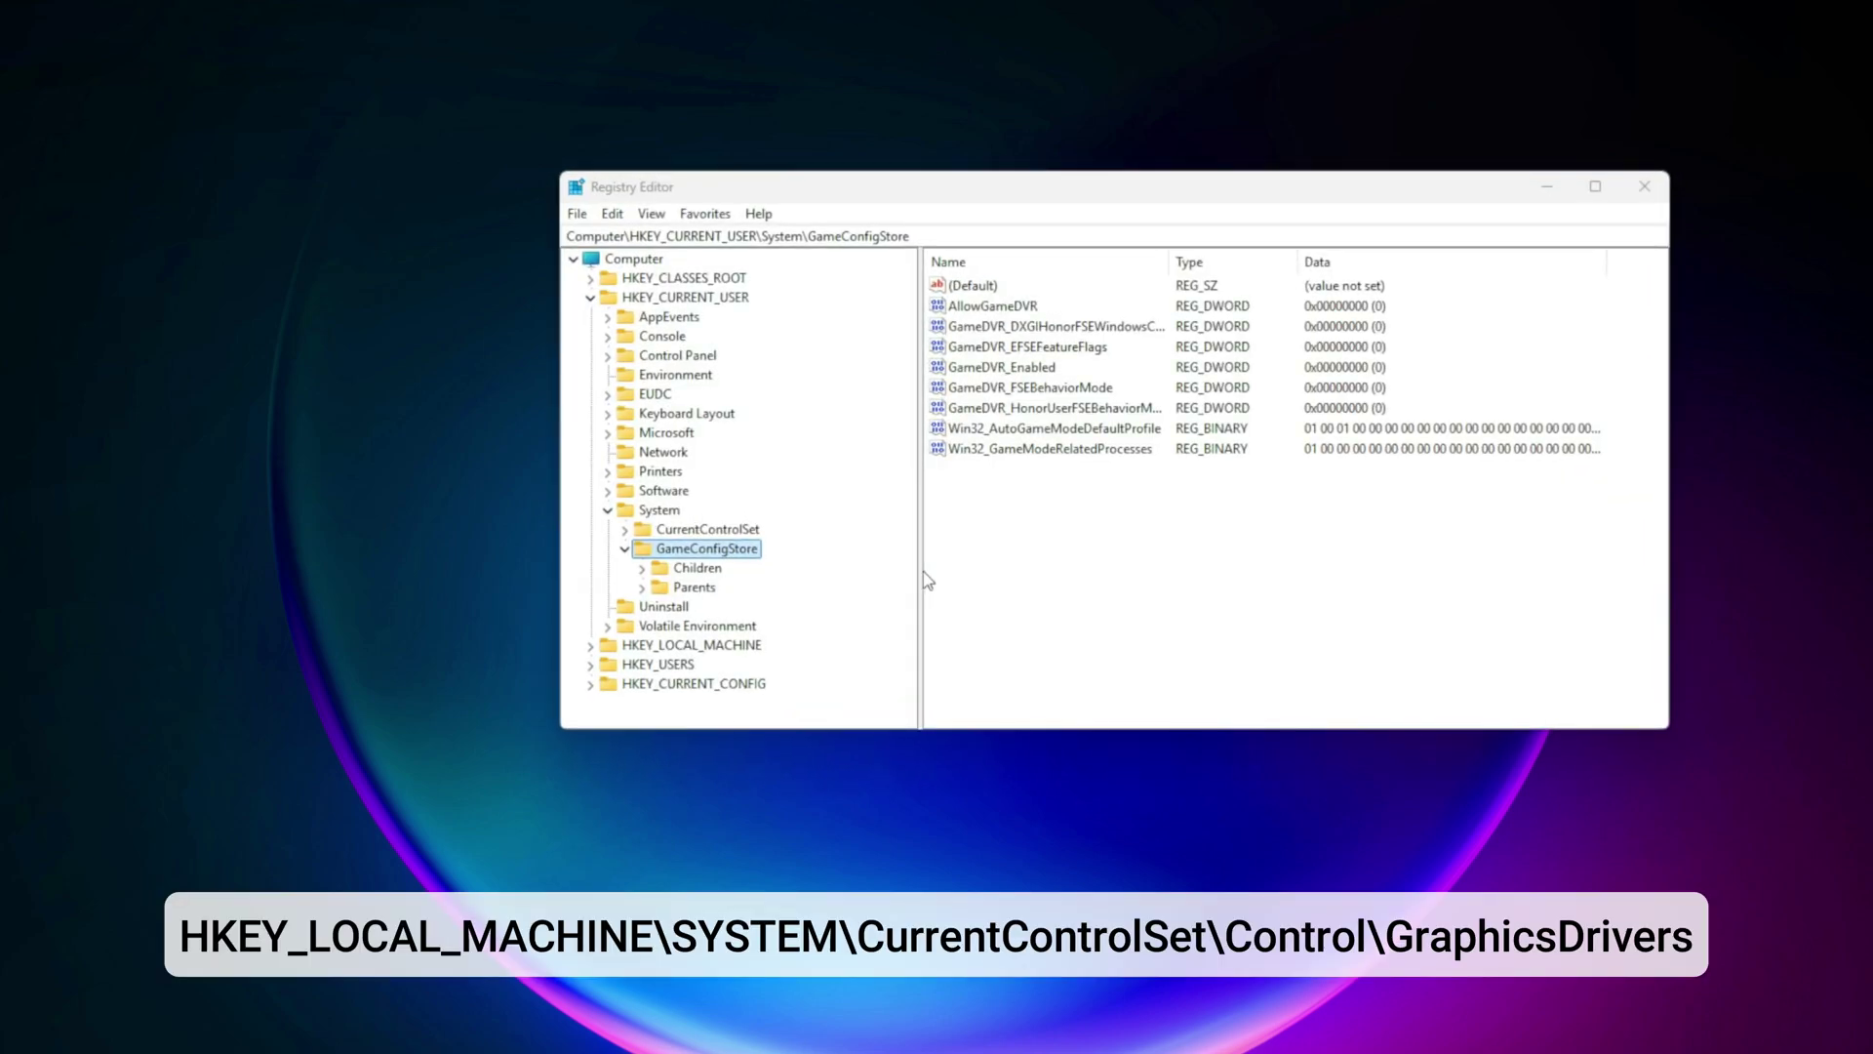
pyautogui.click(757, 236)
pyautogui.write('HKEY_LOCAL_MACHINE\\SYSTEM\\CurrentControlSet\\Control\\GraphicsDrivers')
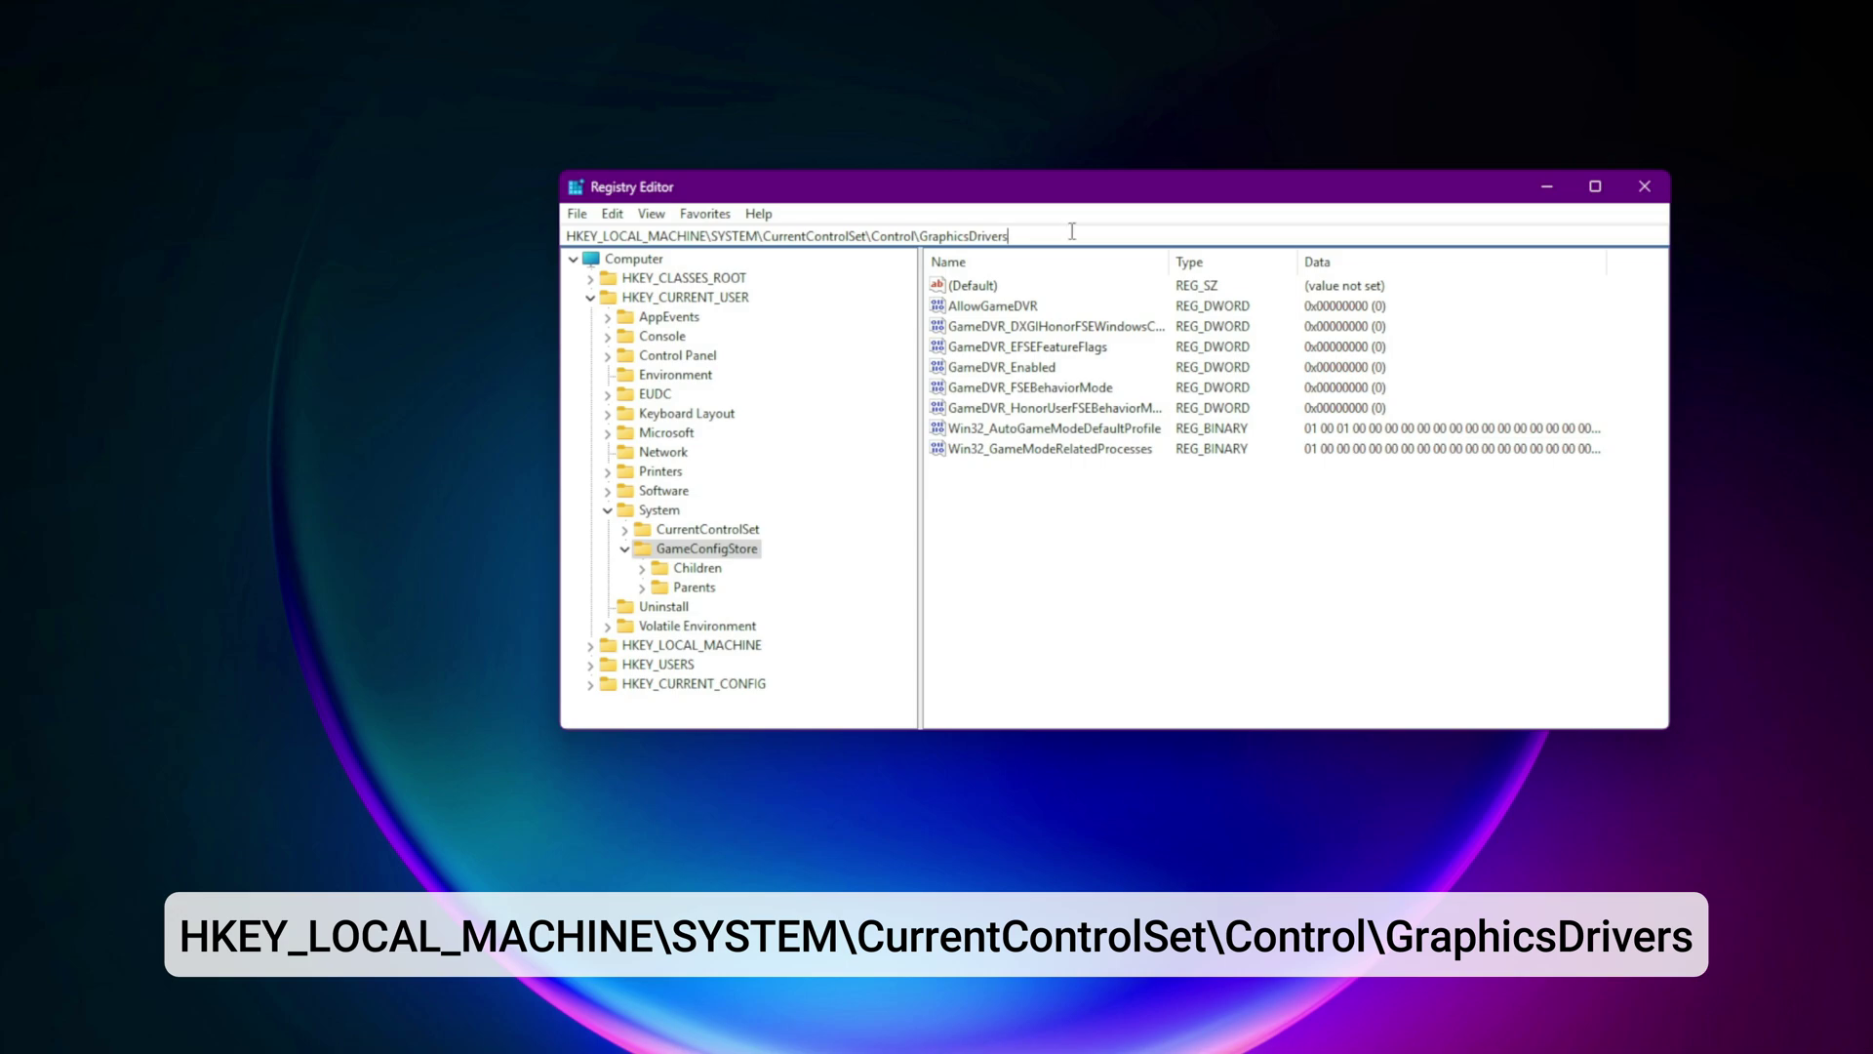
pyautogui.press('Return')
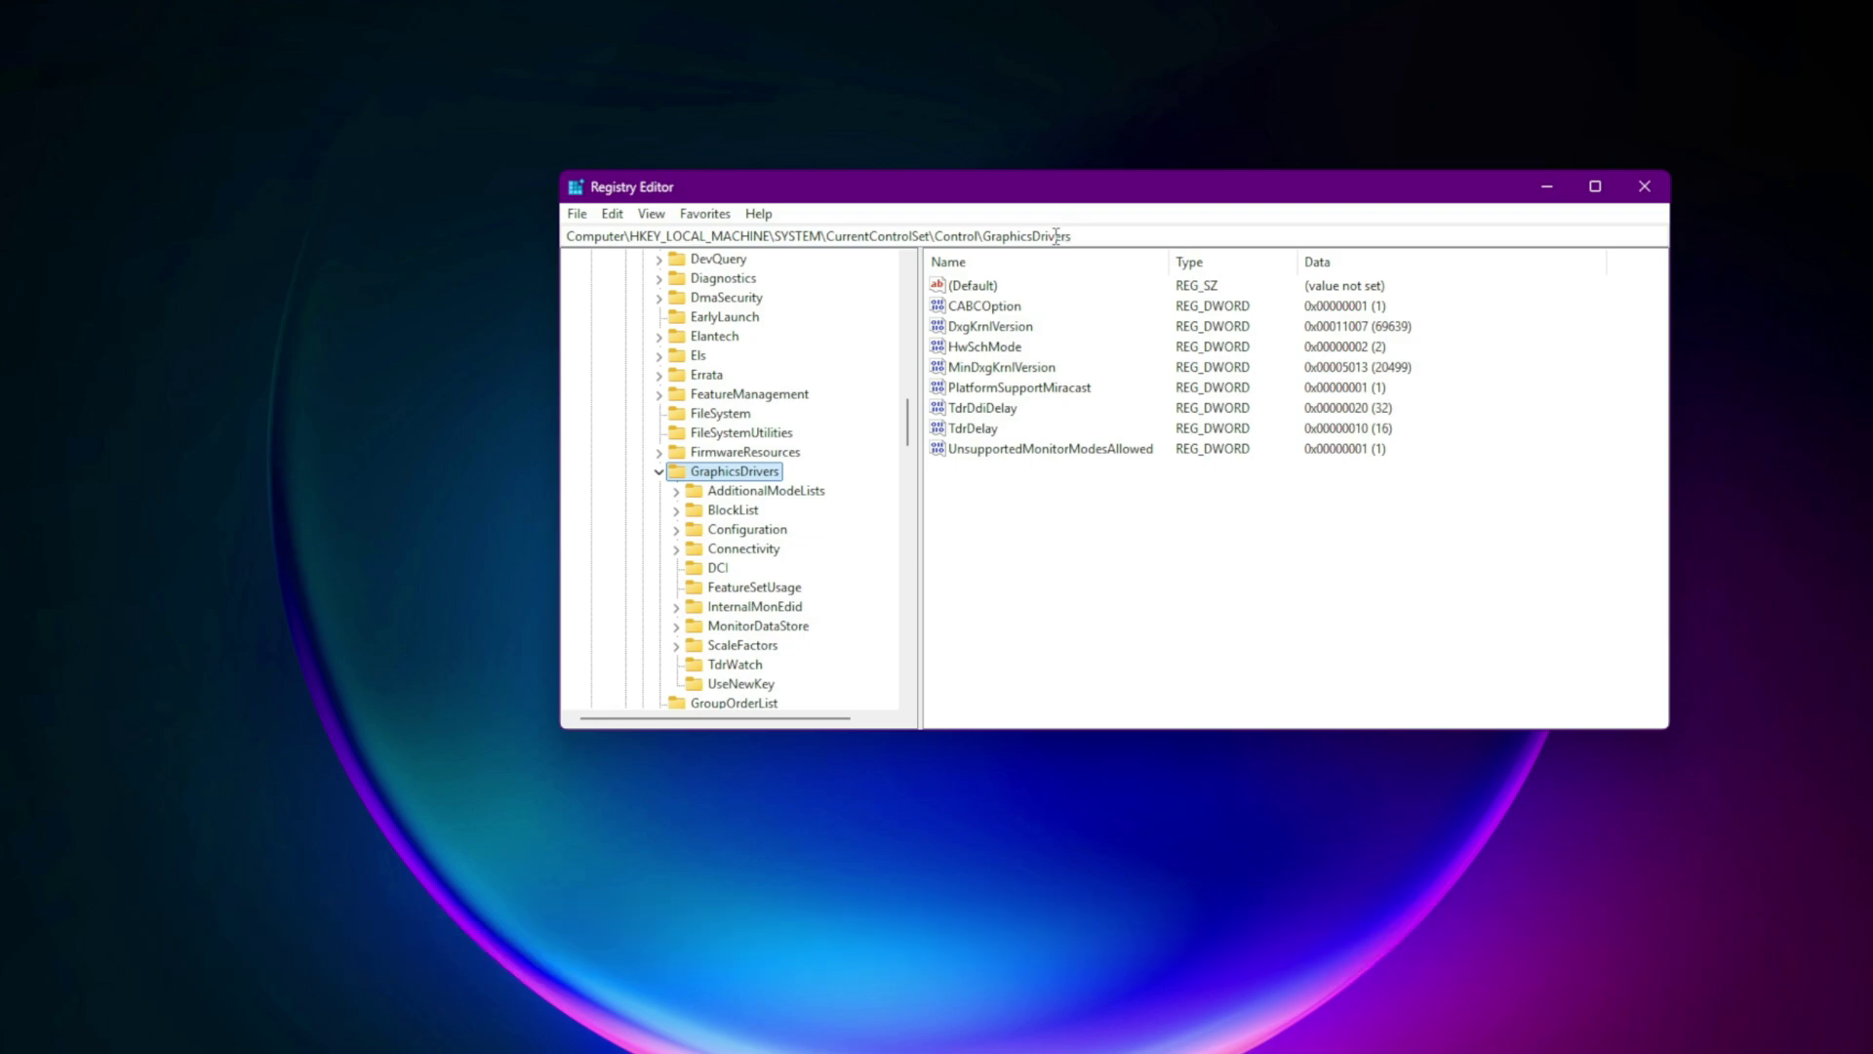
# Create a DWORD (32-bit) value named HWSCH with data 2, then run ipconfig.
pyautogui.rightClick(957, 500)
pyautogui.moveTo(1040, 528)
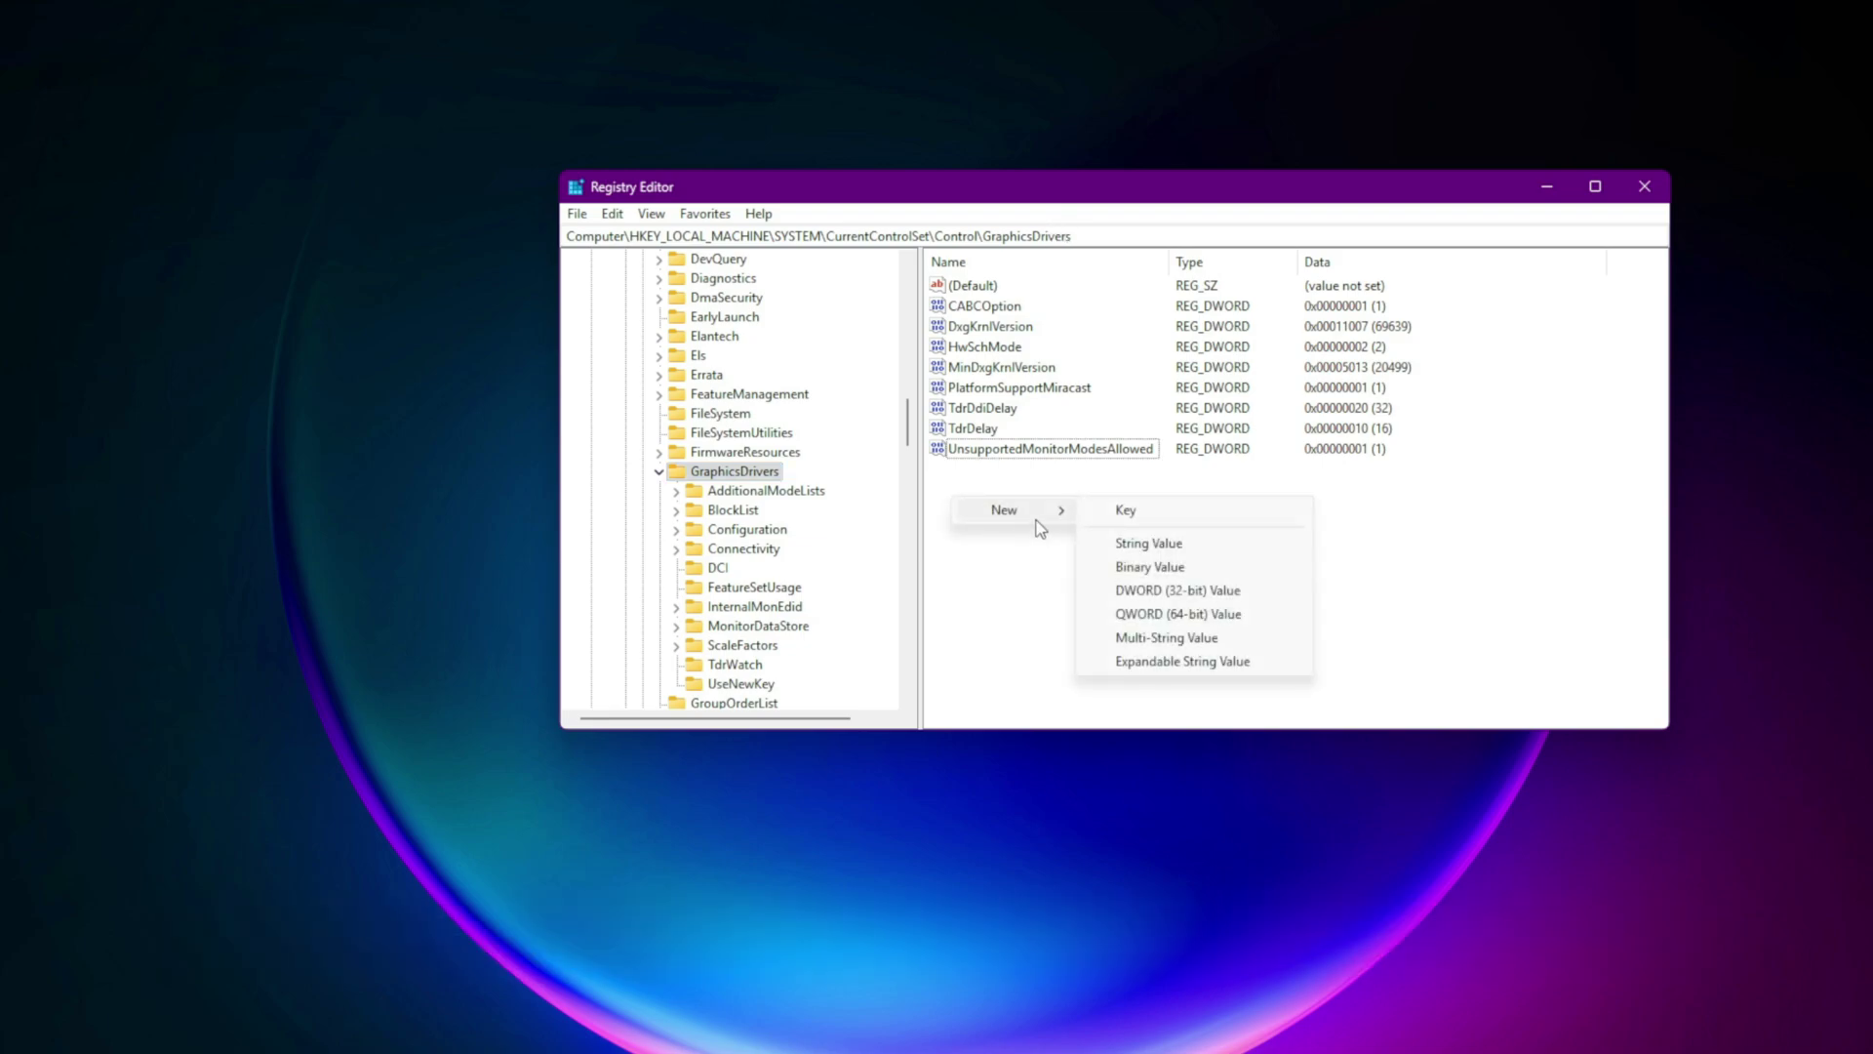
pyautogui.click(1178, 590)
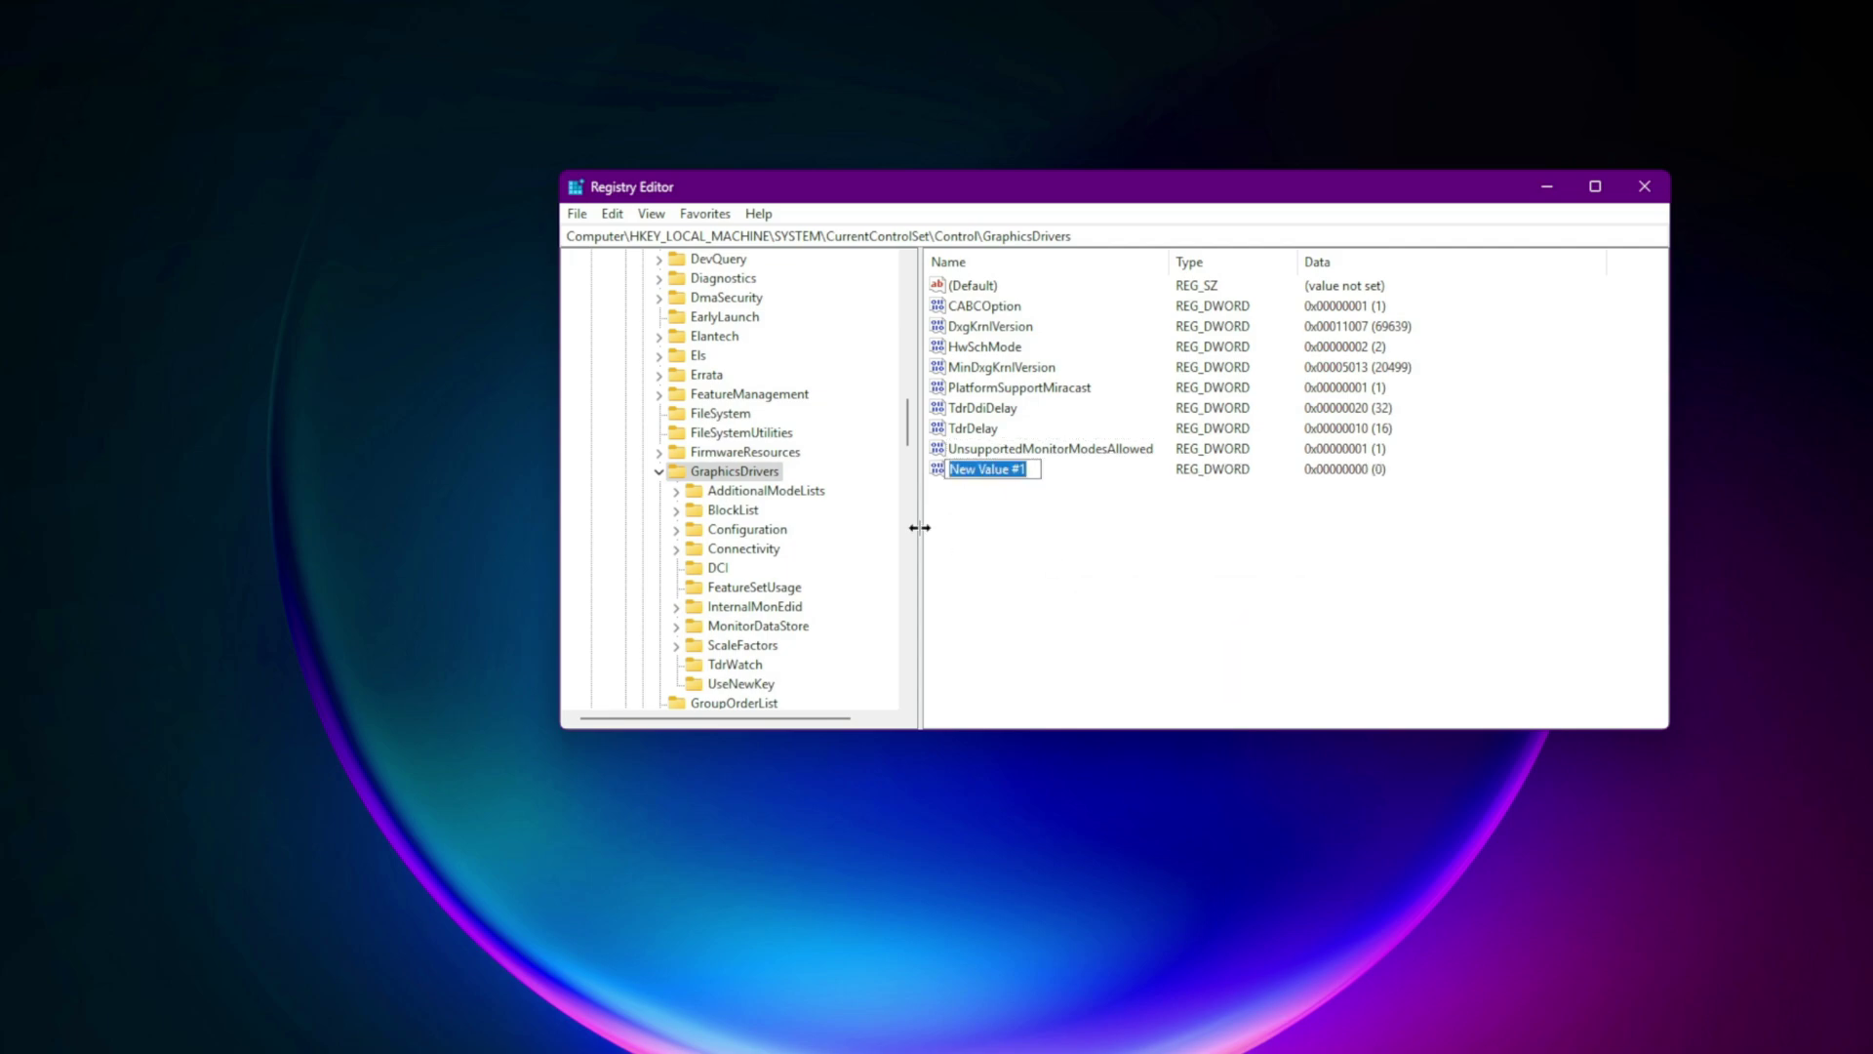
pyautogui.write('HWSCH')
pyautogui.press('Return')
pyautogui.doubleClick(957, 469)
pyautogui.write('2')
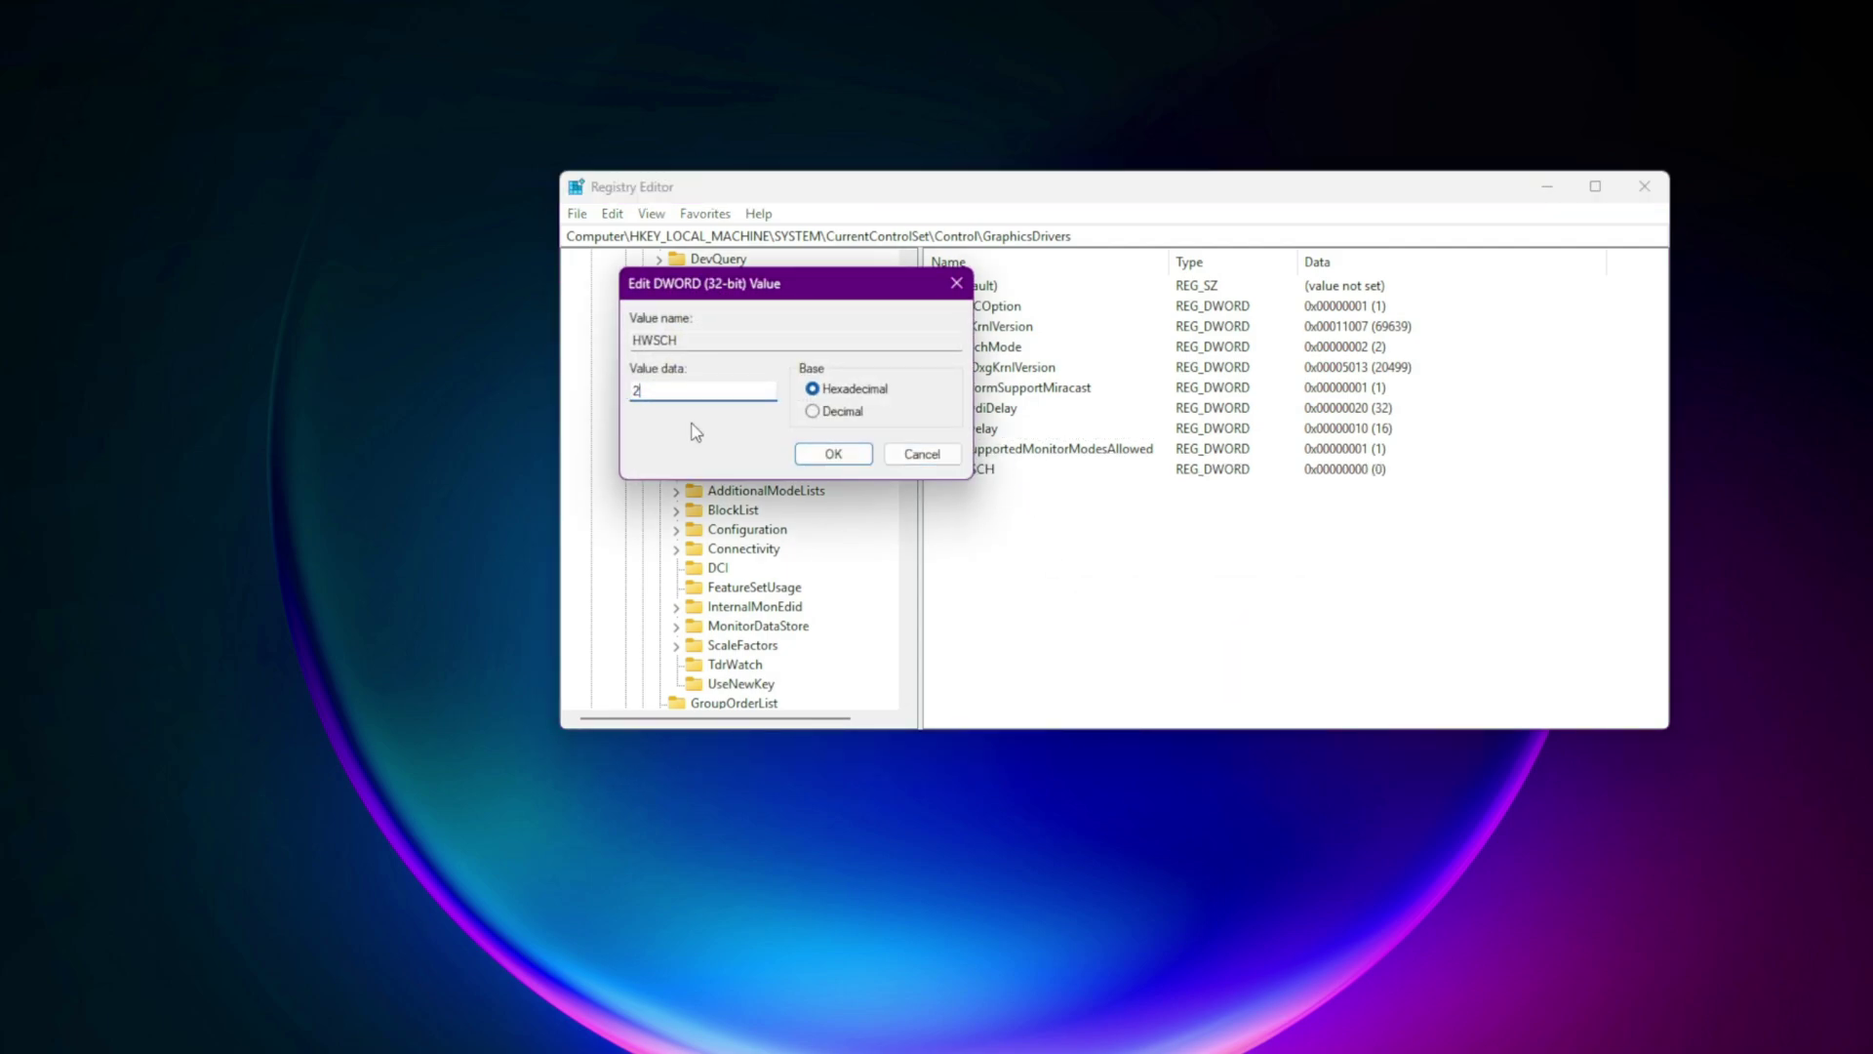
pyautogui.click(833, 453)
pyautogui.click(1050, 536)
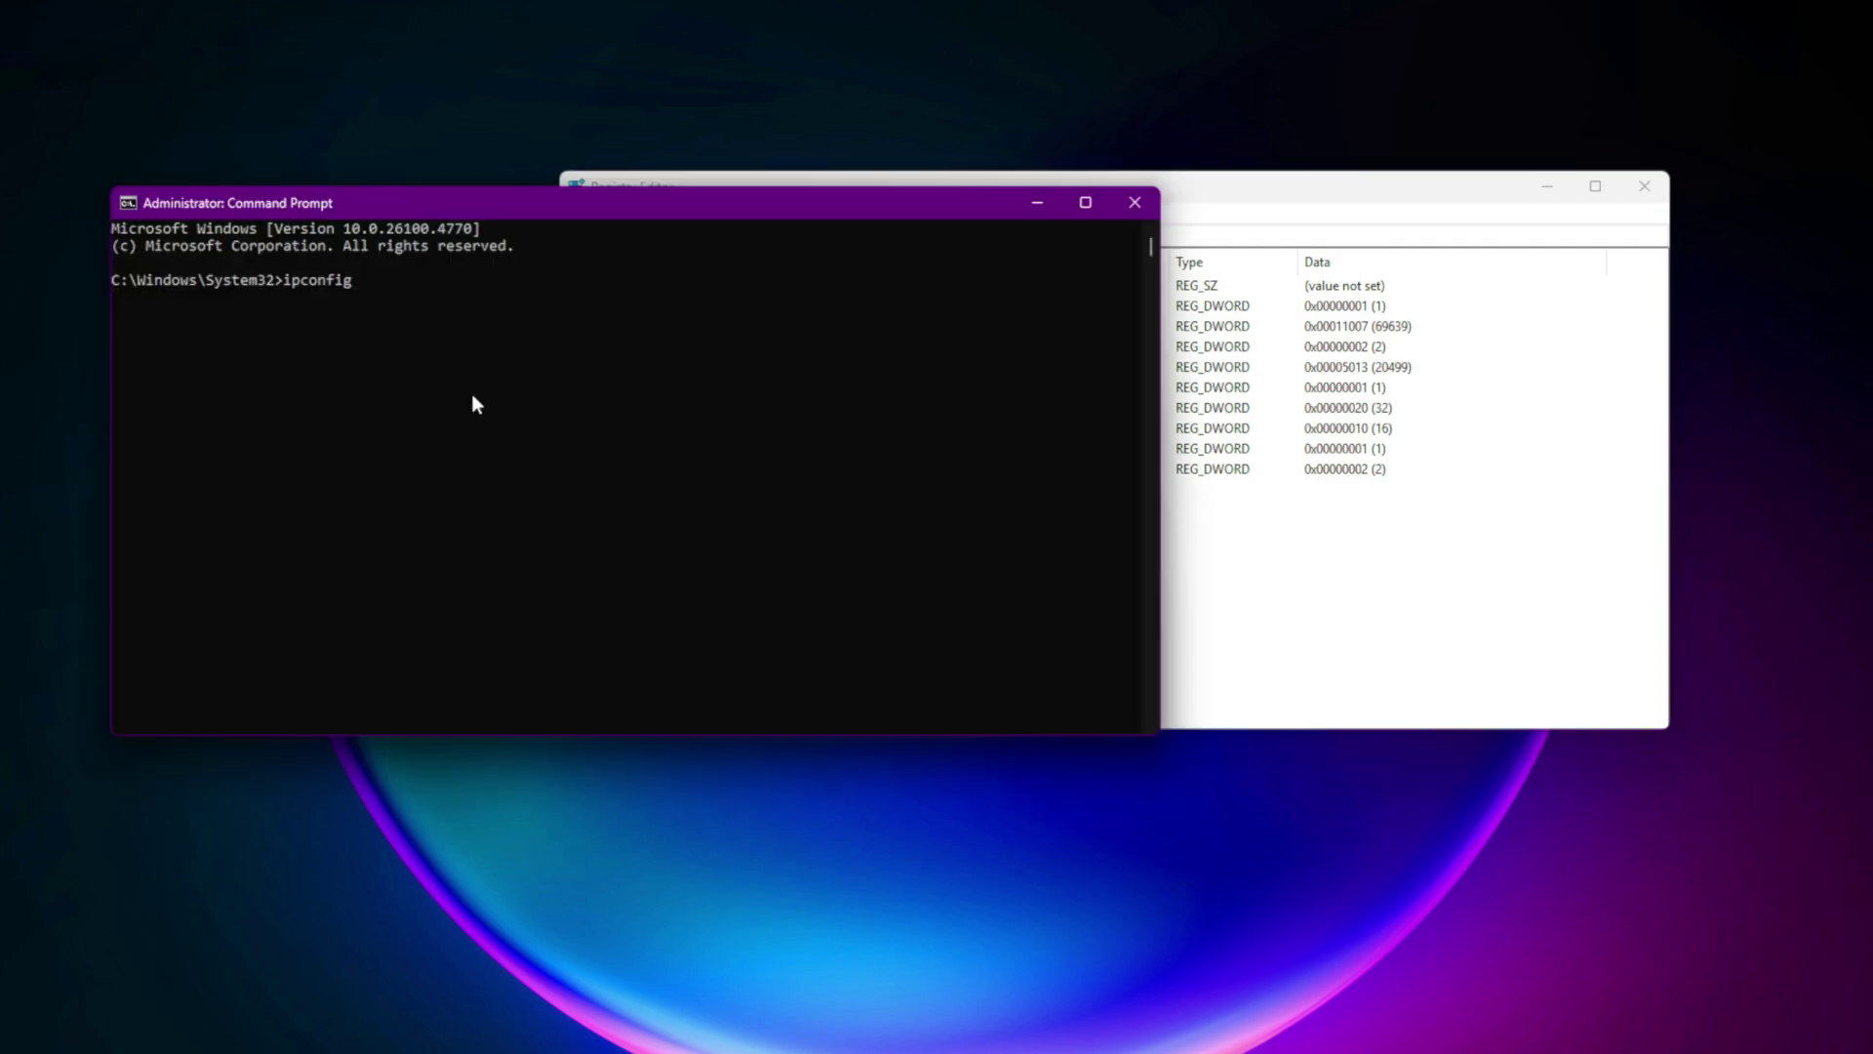
pyautogui.press('Return')
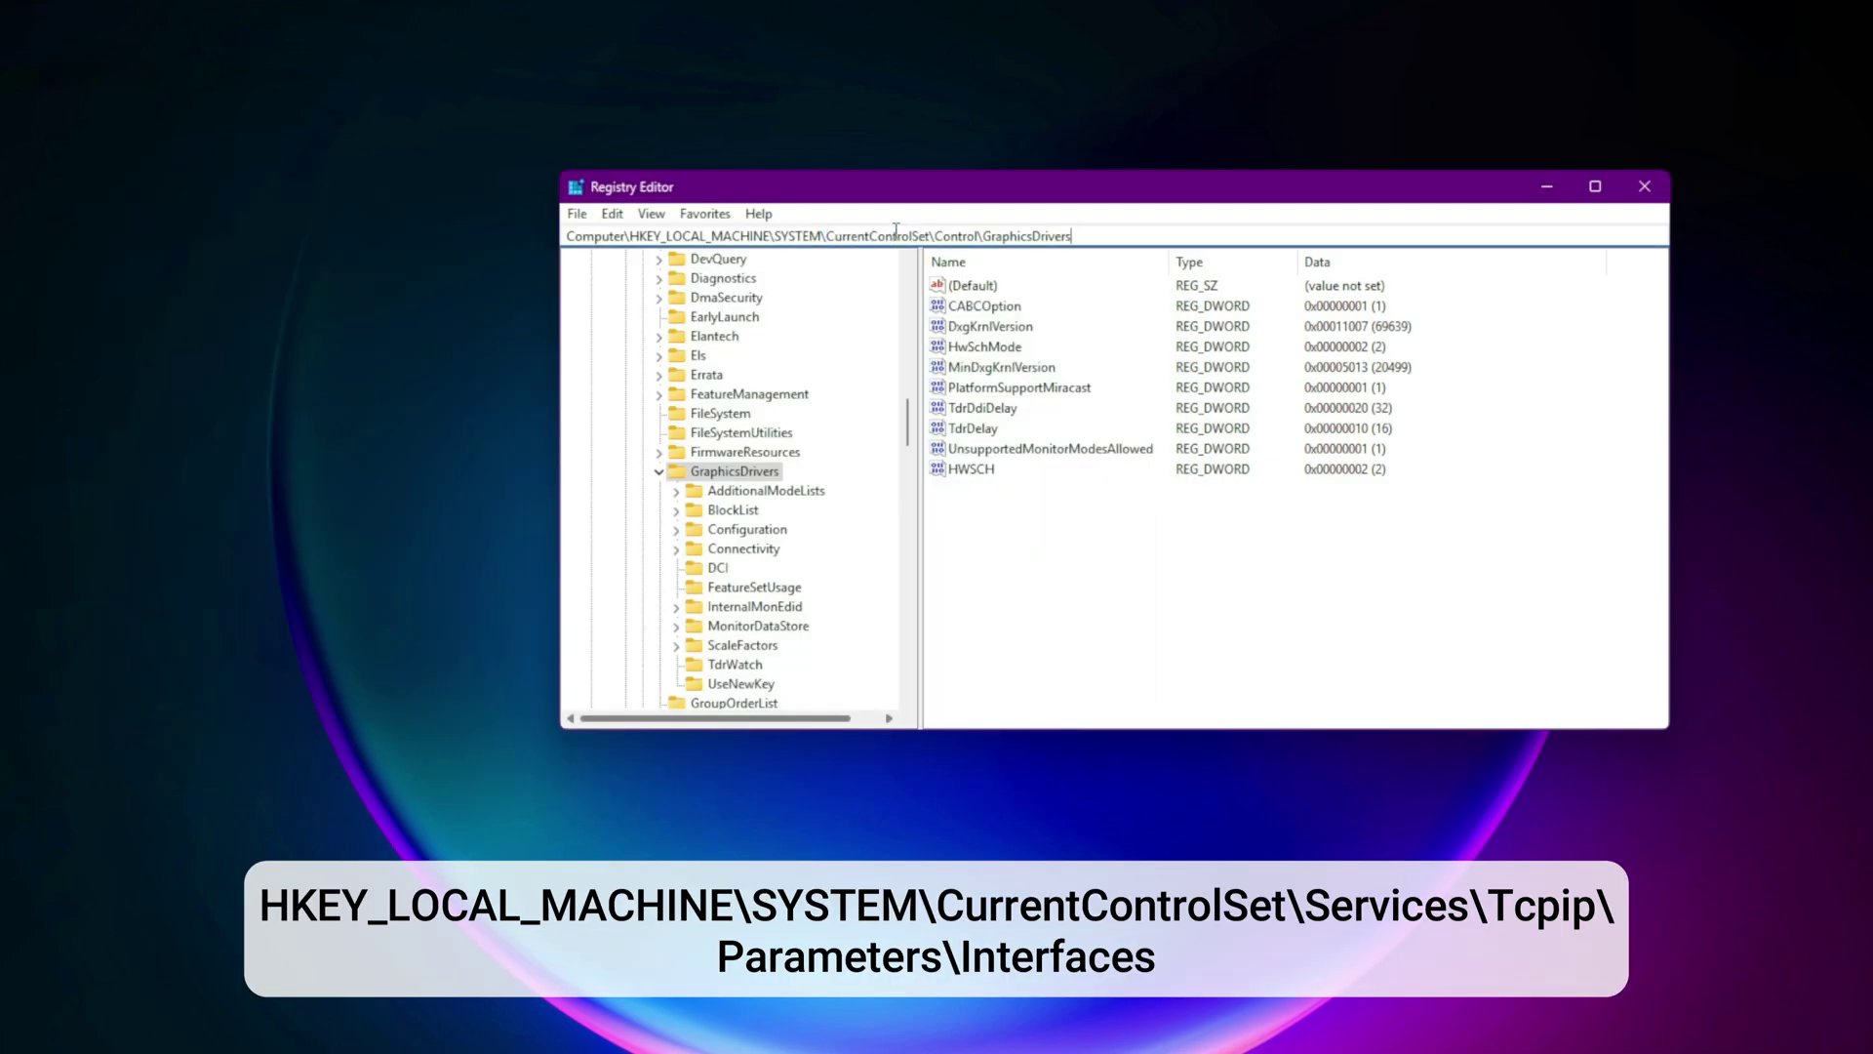
# Go to Tcpip\Parameters\Interfaces and open the active adapter's interface subkey.
pyautogui.click(896, 235)
pyautogui.press('BackSpace')
pyautogui.write('HKEY_LOCAL_MACHINE\\SYSTEM\\CurrentControlSet\\Services\\Tcpip\\Parameters\\Interfaces')
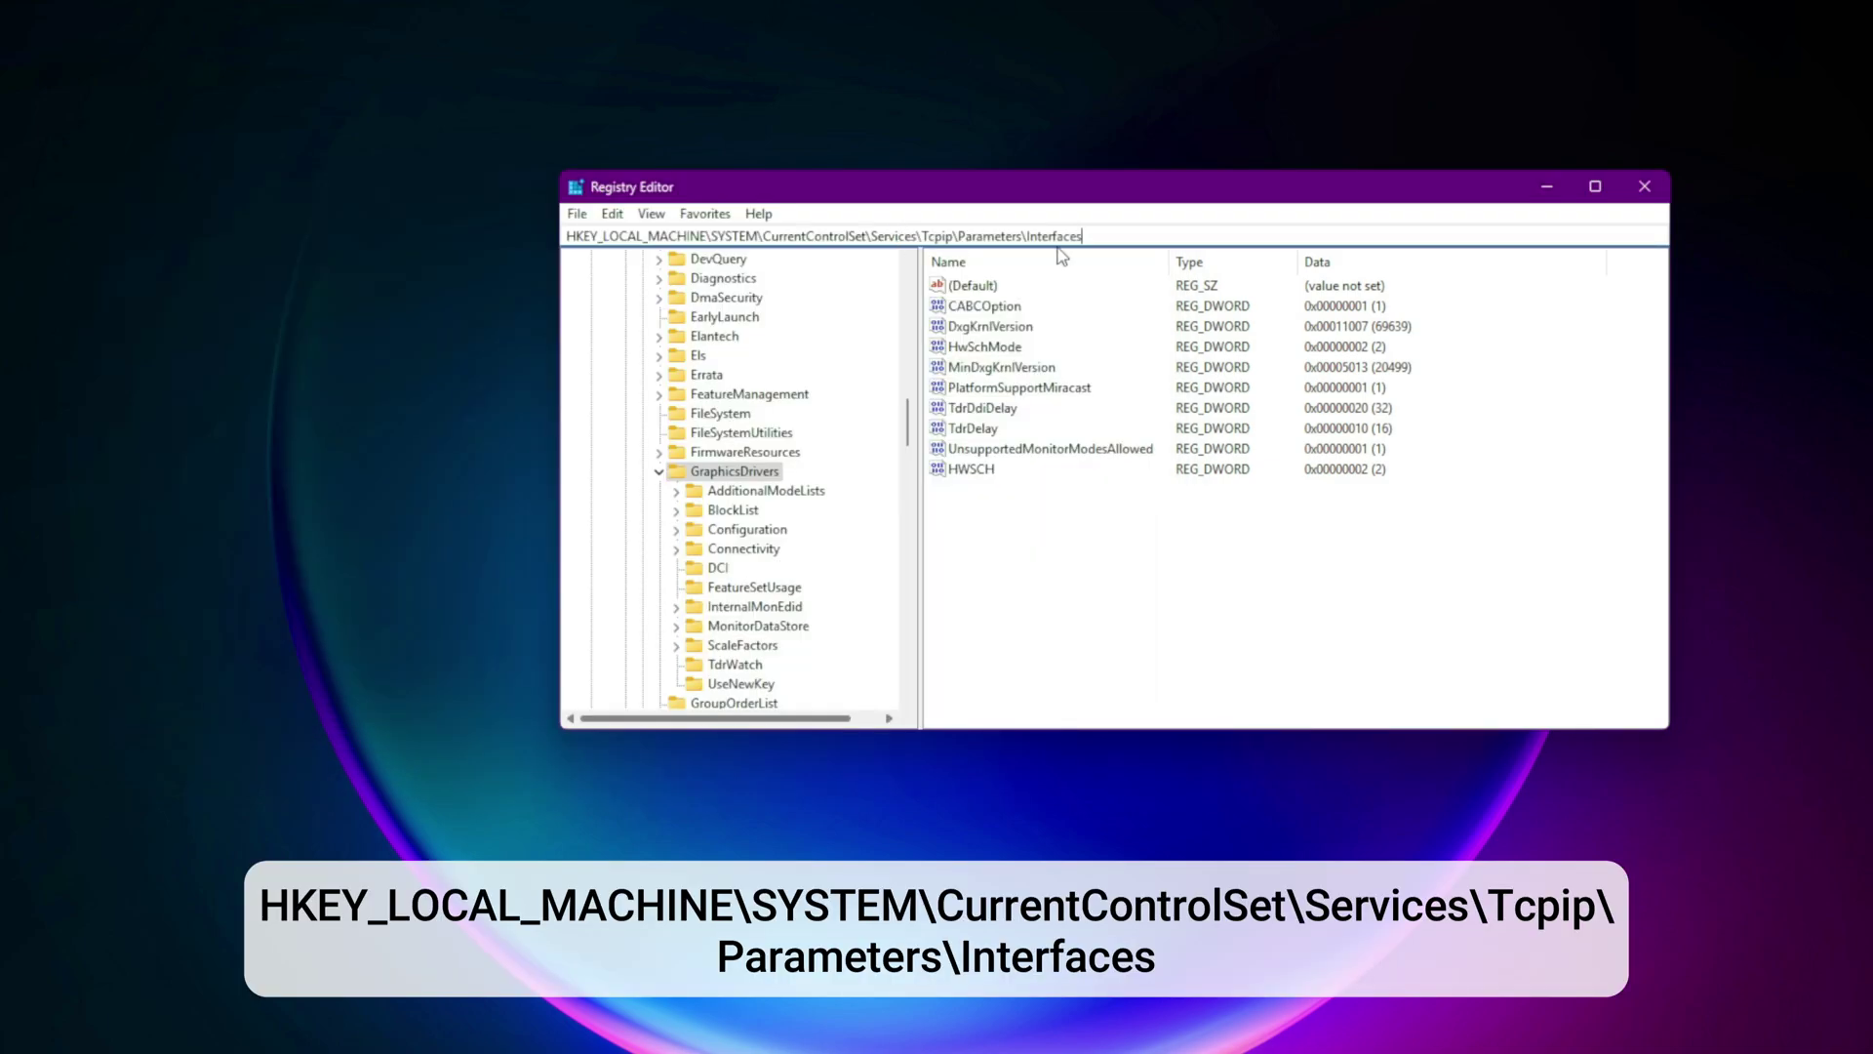
pyautogui.press('Return')
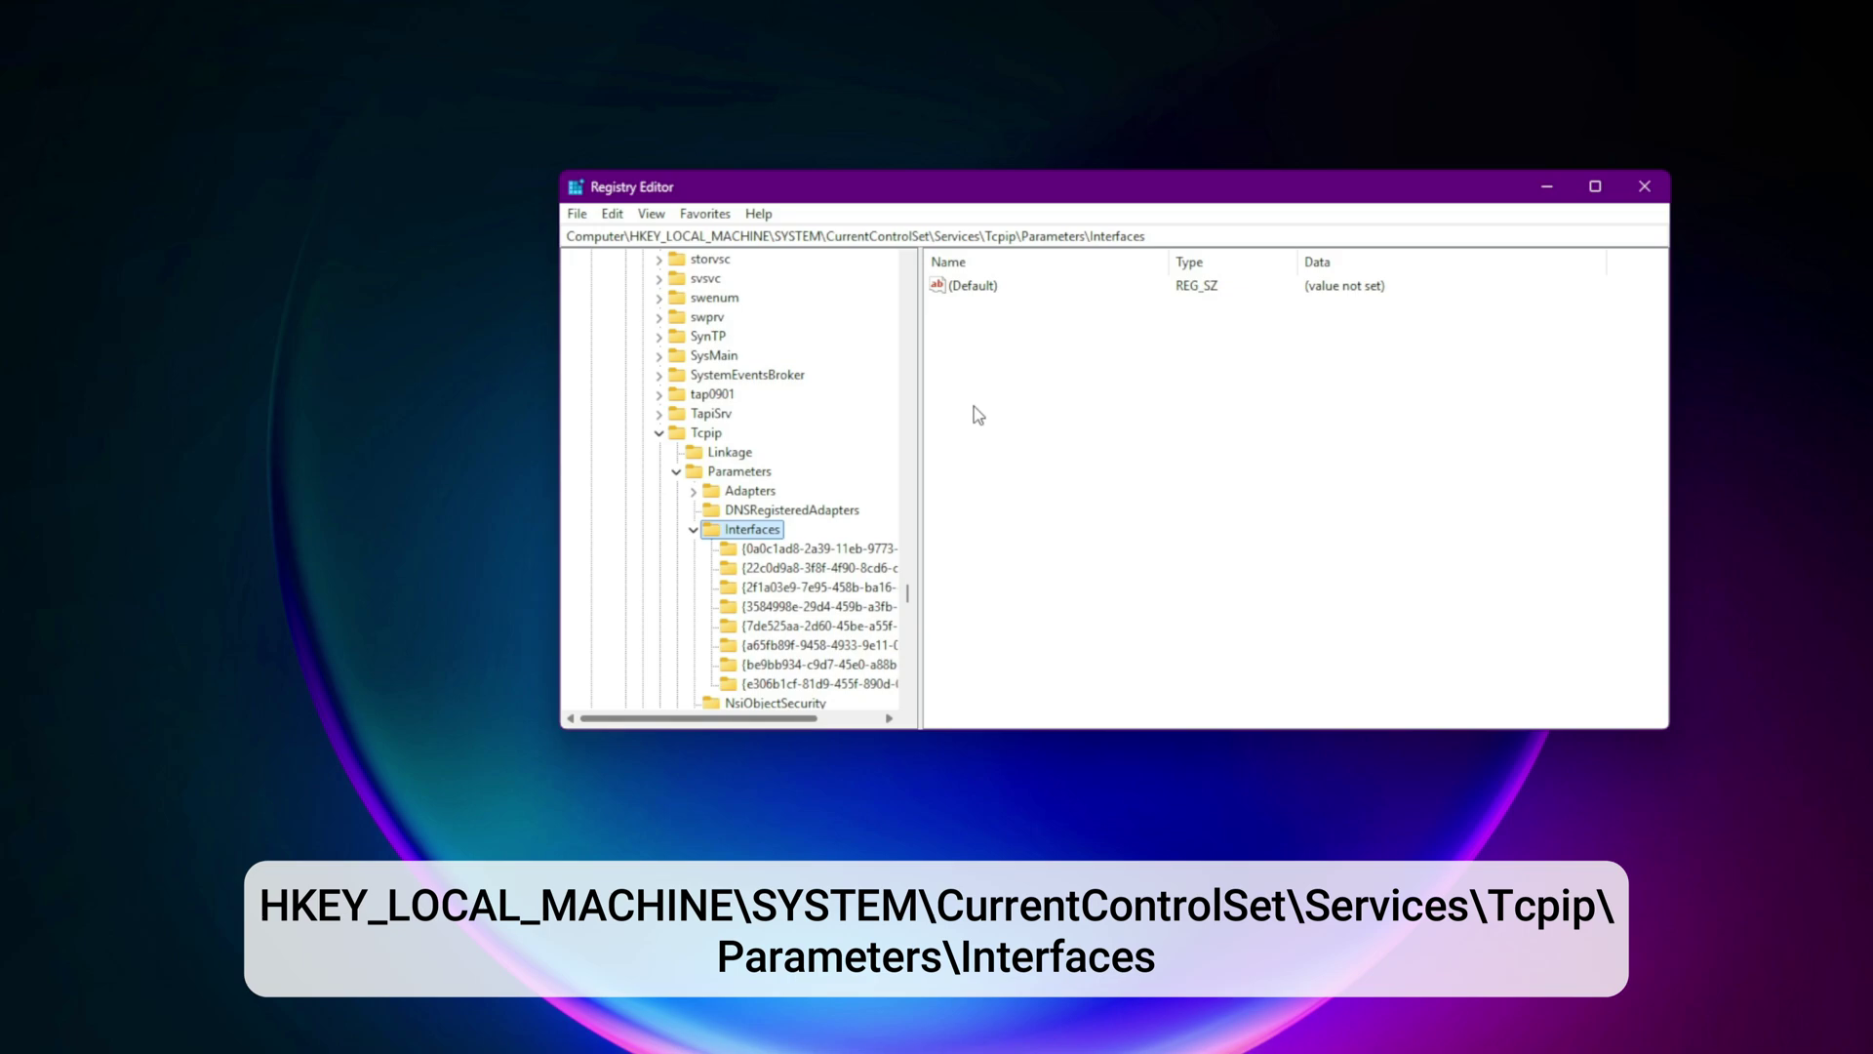
pyautogui.click(814, 568)
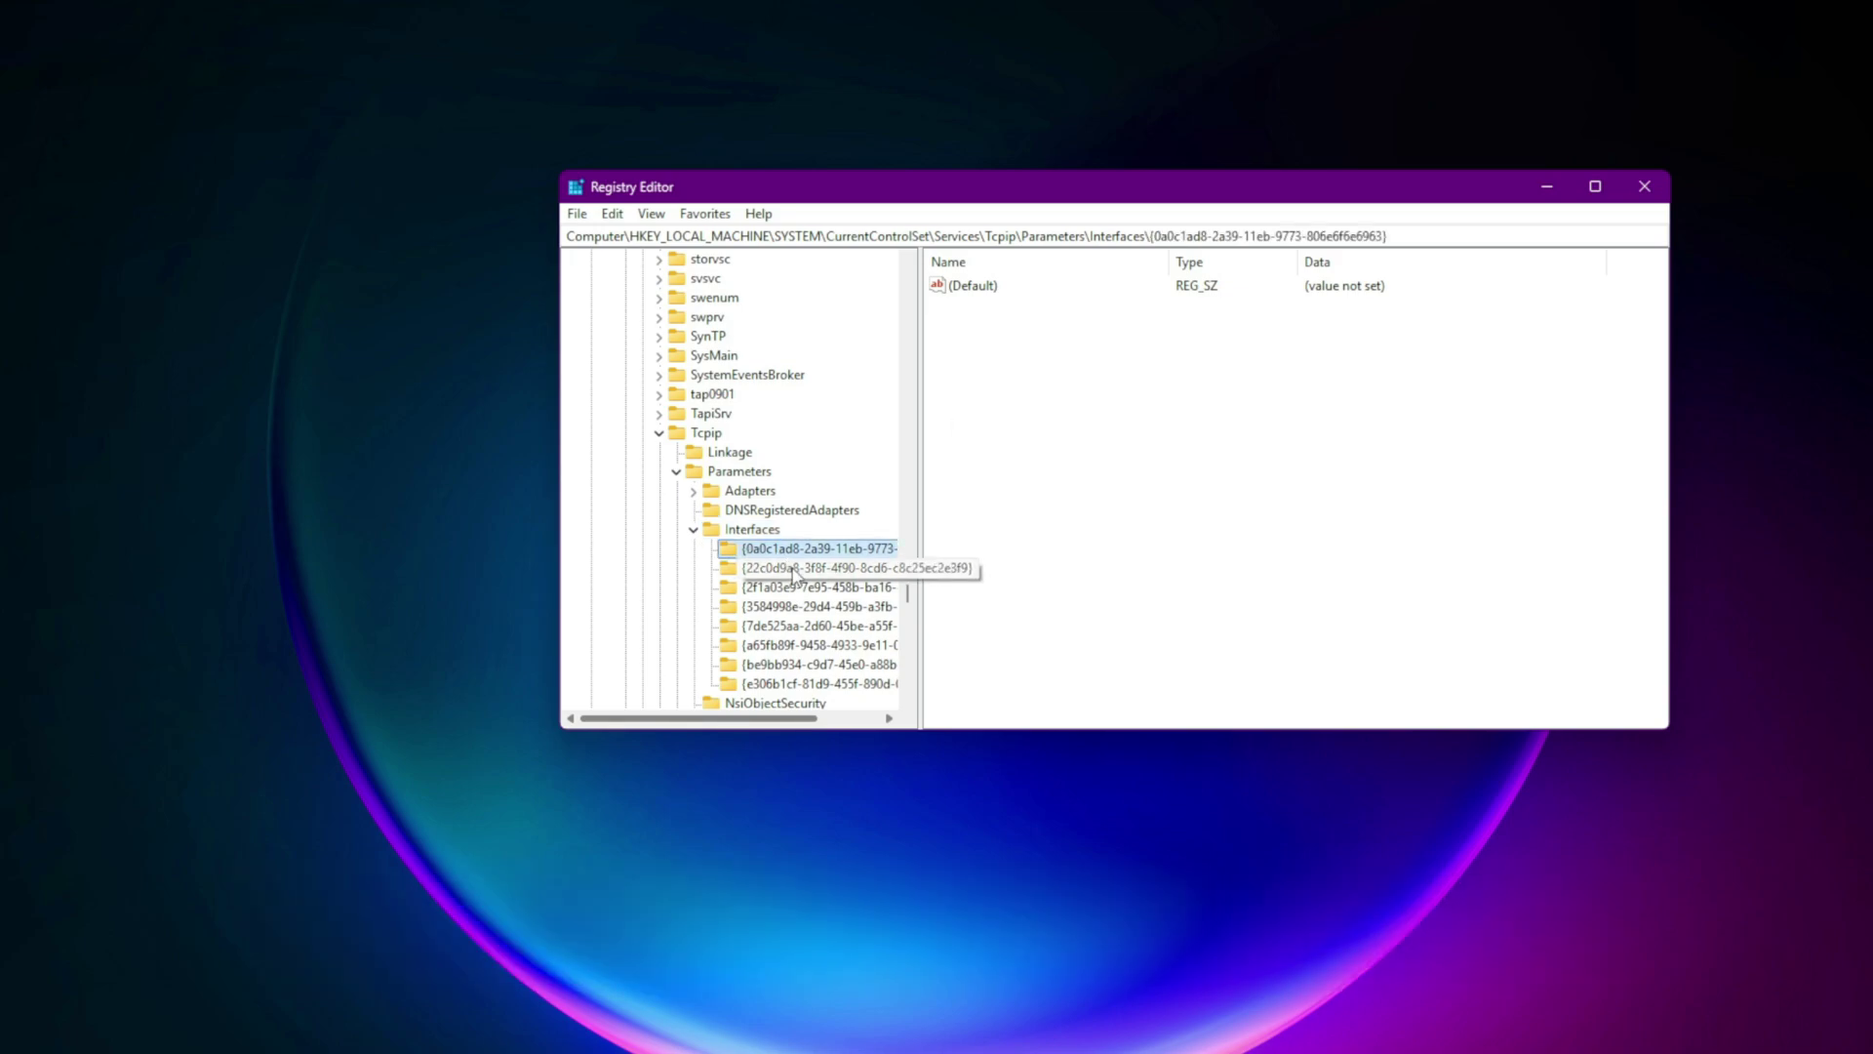
# Confirm TCPNoDelay and TcpAckFrequency are both set to 1.
pyautogui.click(1032, 694)
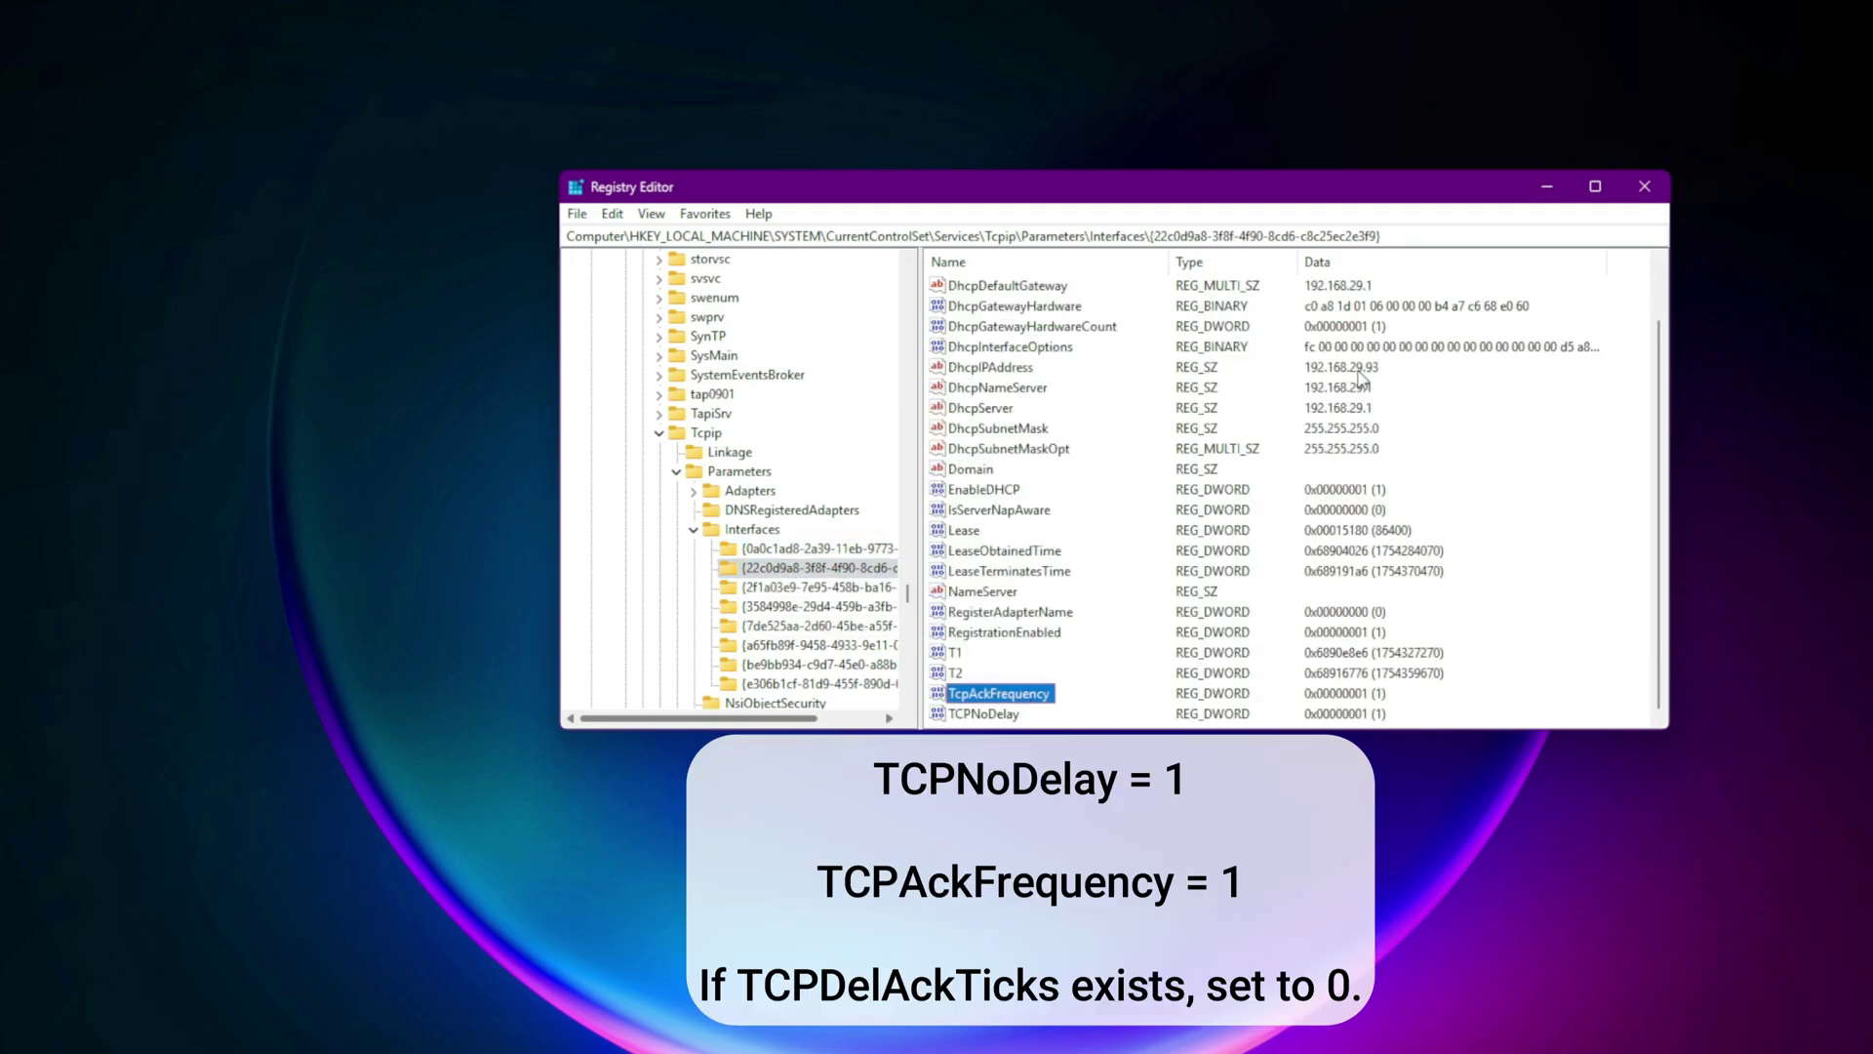
pyautogui.doubleClick(1012, 715)
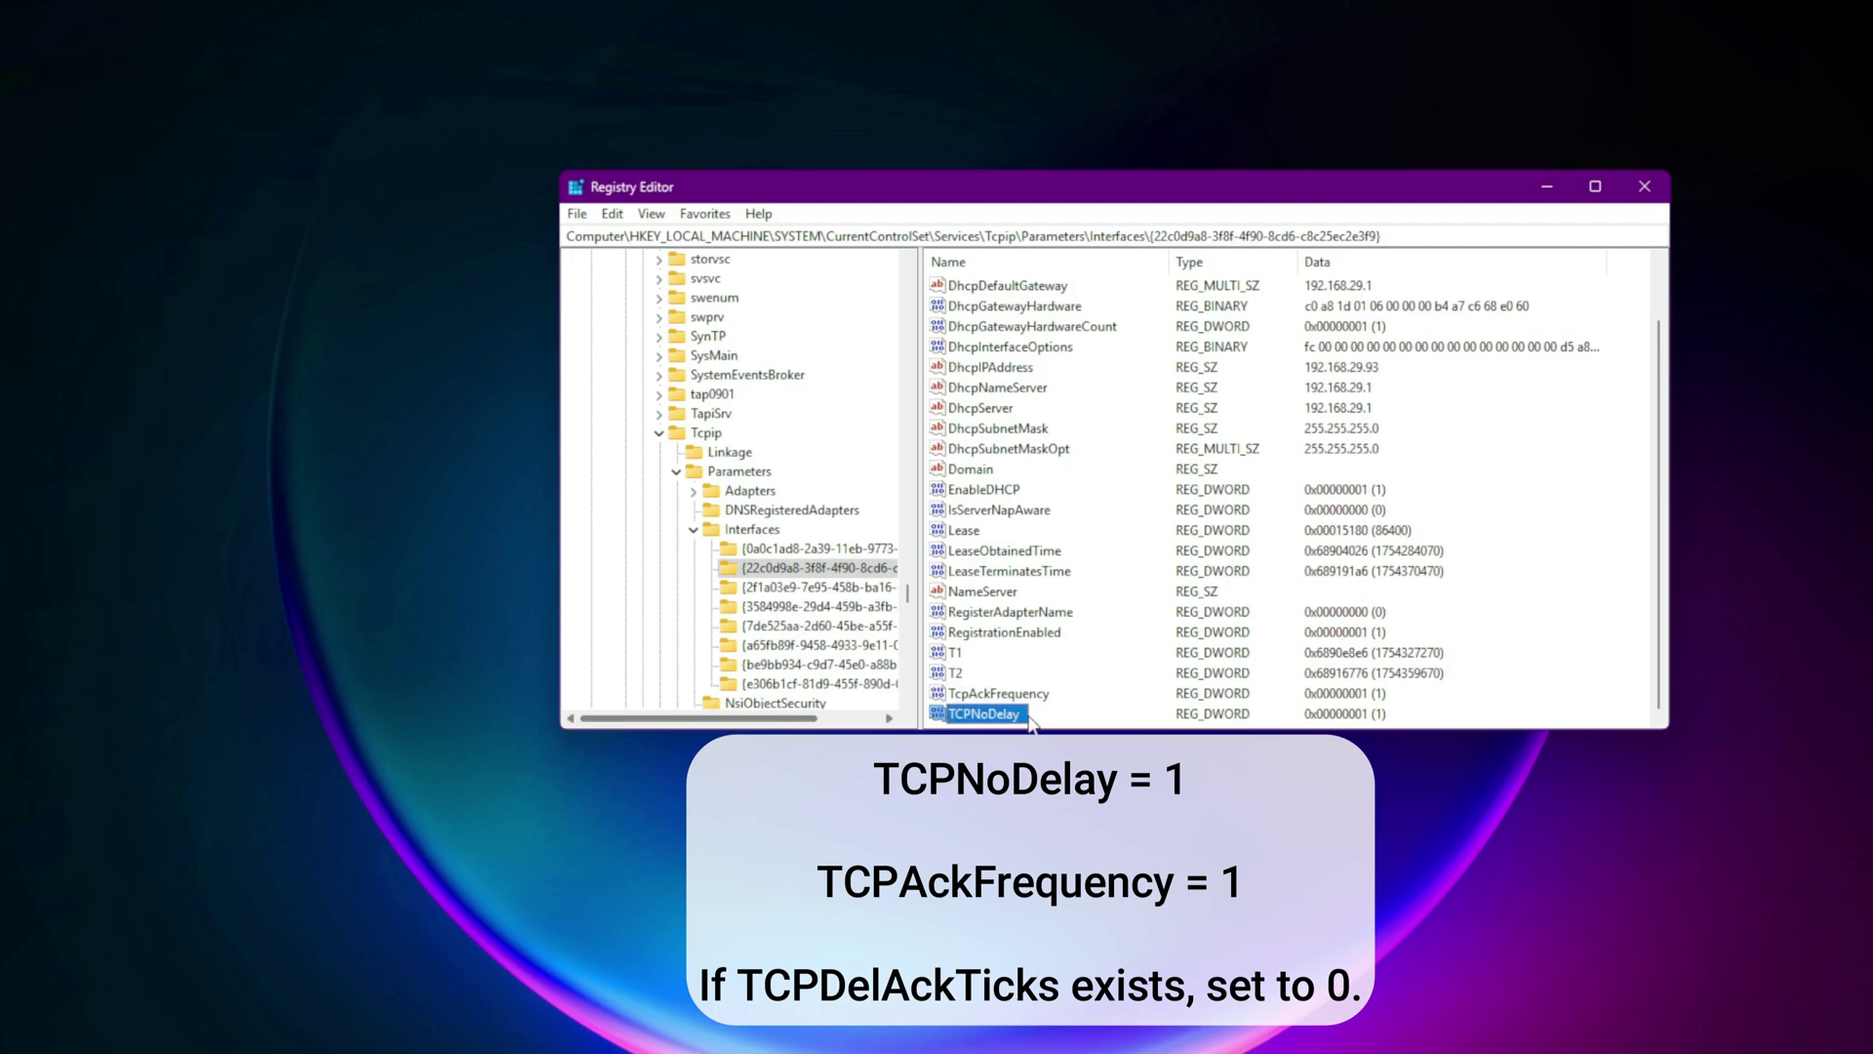
pyautogui.click(836, 449)
pyautogui.doubleClick(995, 694)
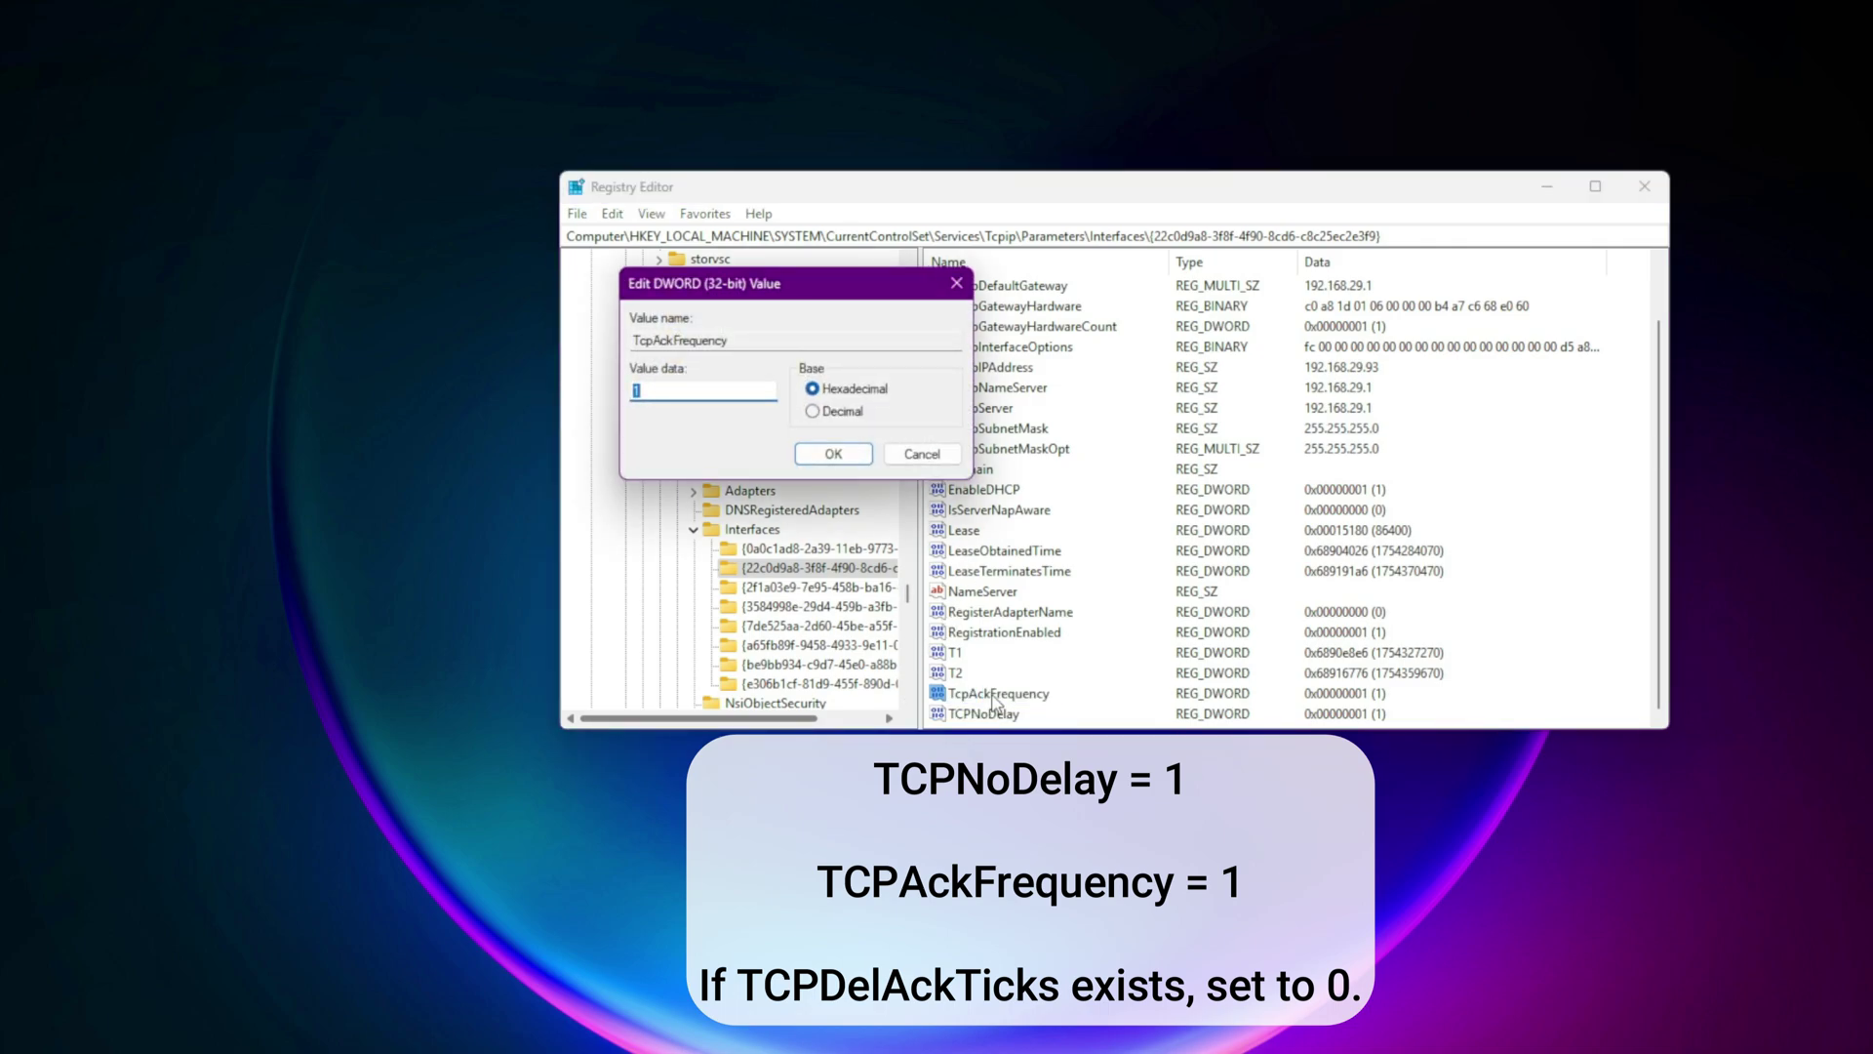
pyautogui.click(834, 454)
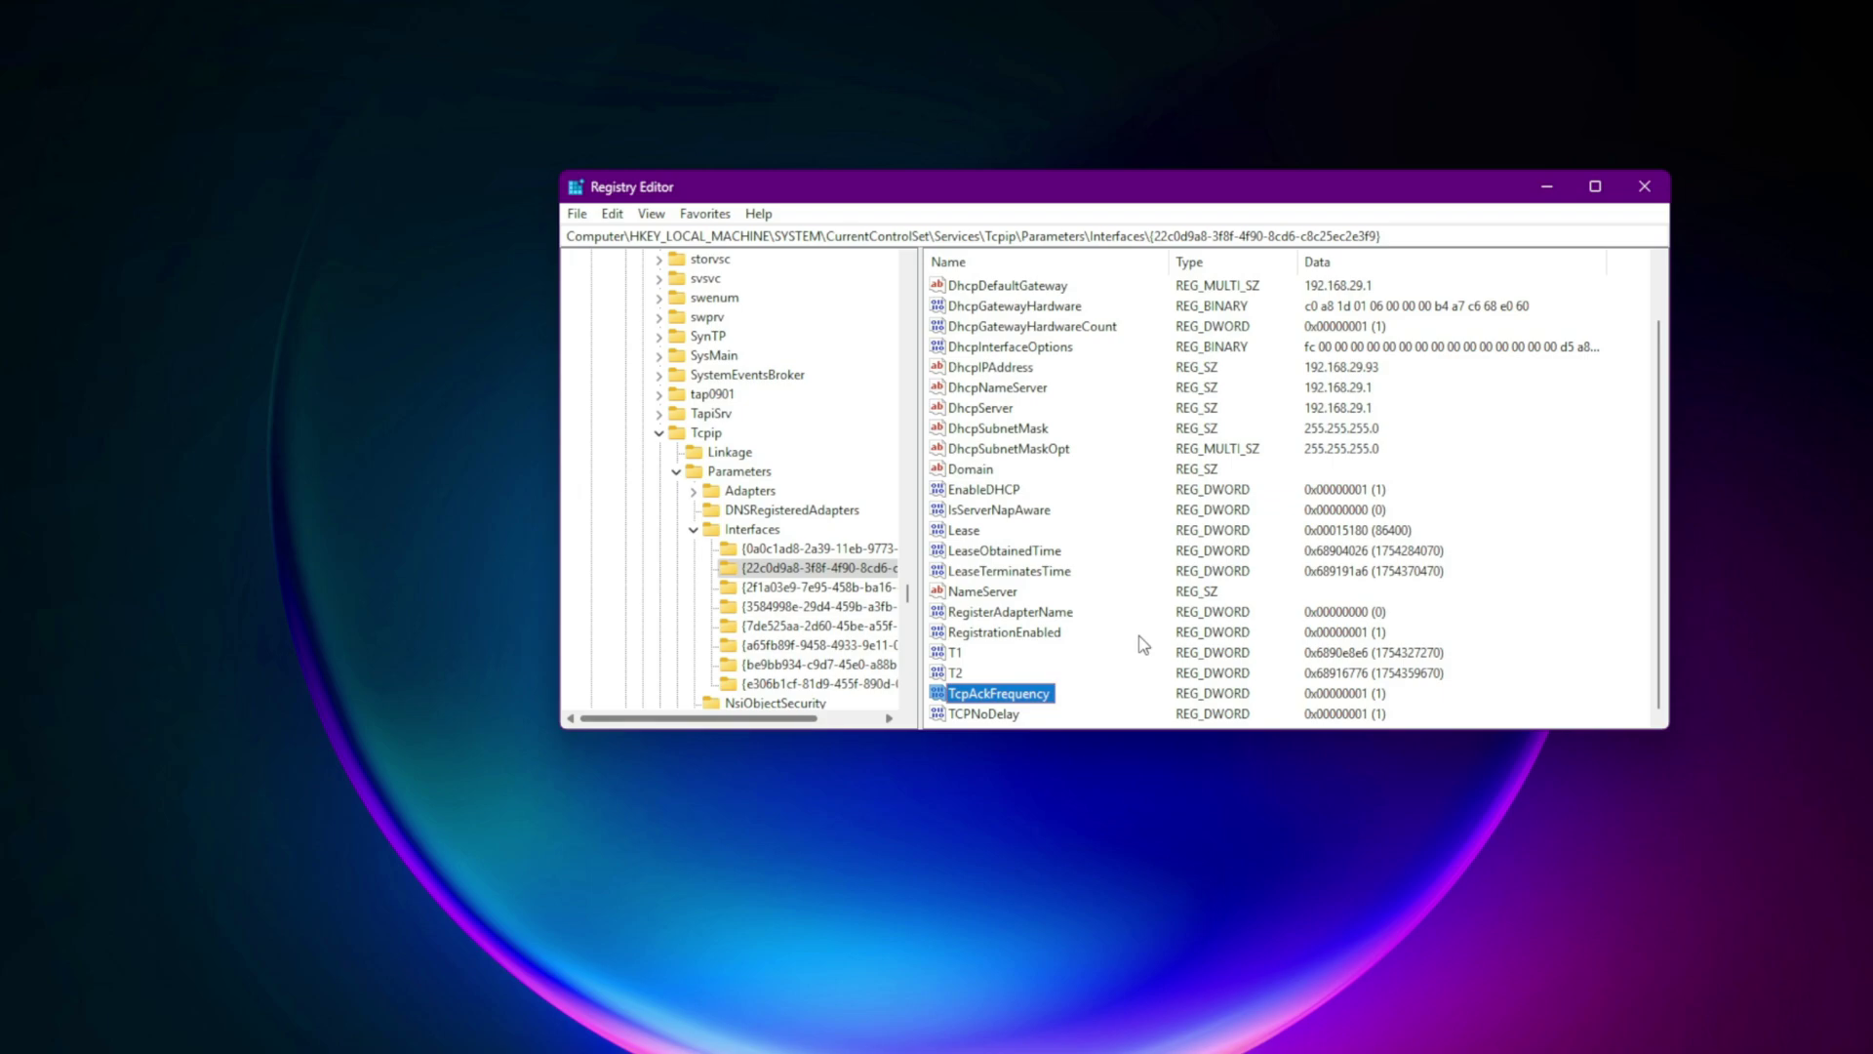
# Navigate to the Multimedia\SystemProfile\Tasks\Games key.
pyautogui.click(791, 237)
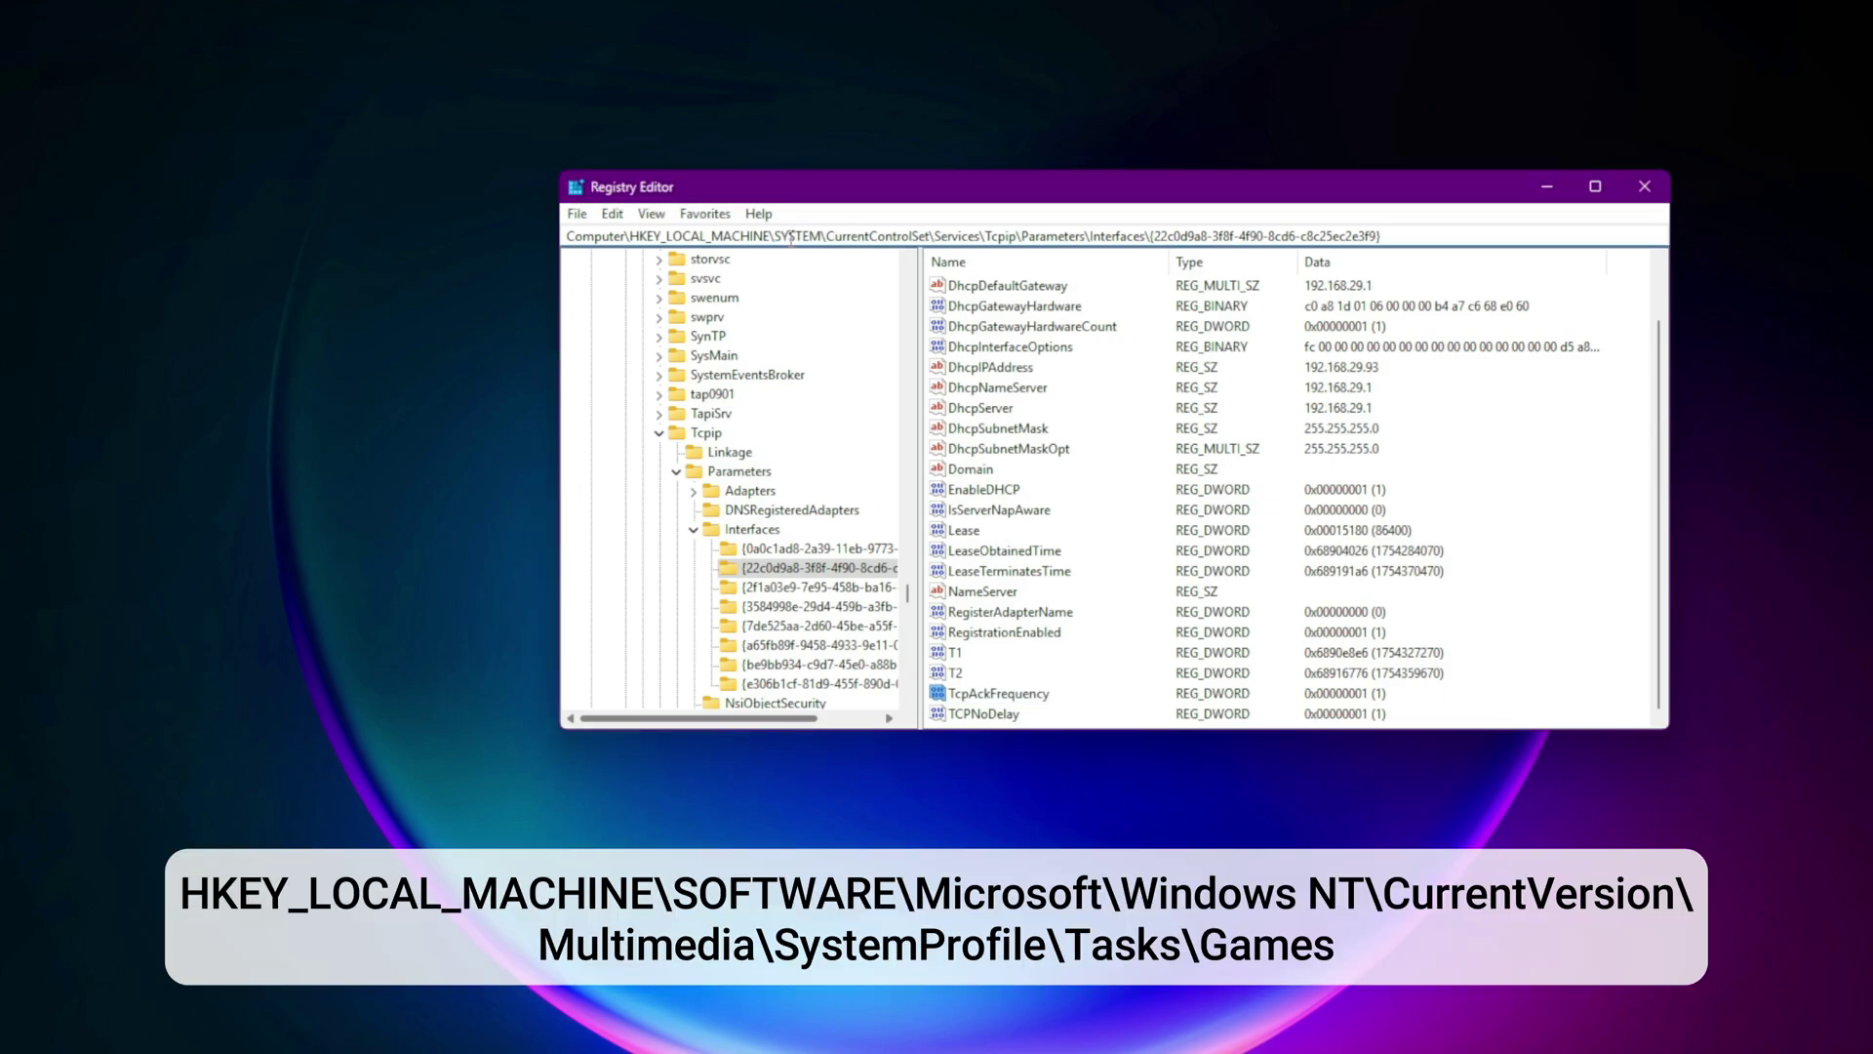
pyautogui.hotkey('ctrl', 'a')
pyautogui.press('BackSpace')
pyautogui.write('HKEY_LOCAL_MACHINE\\SOFTWARE\\Microsoft\\Windows NT\\CurrentVersion\\Multimedia\\SystemProfile\\Tasks\\Games')
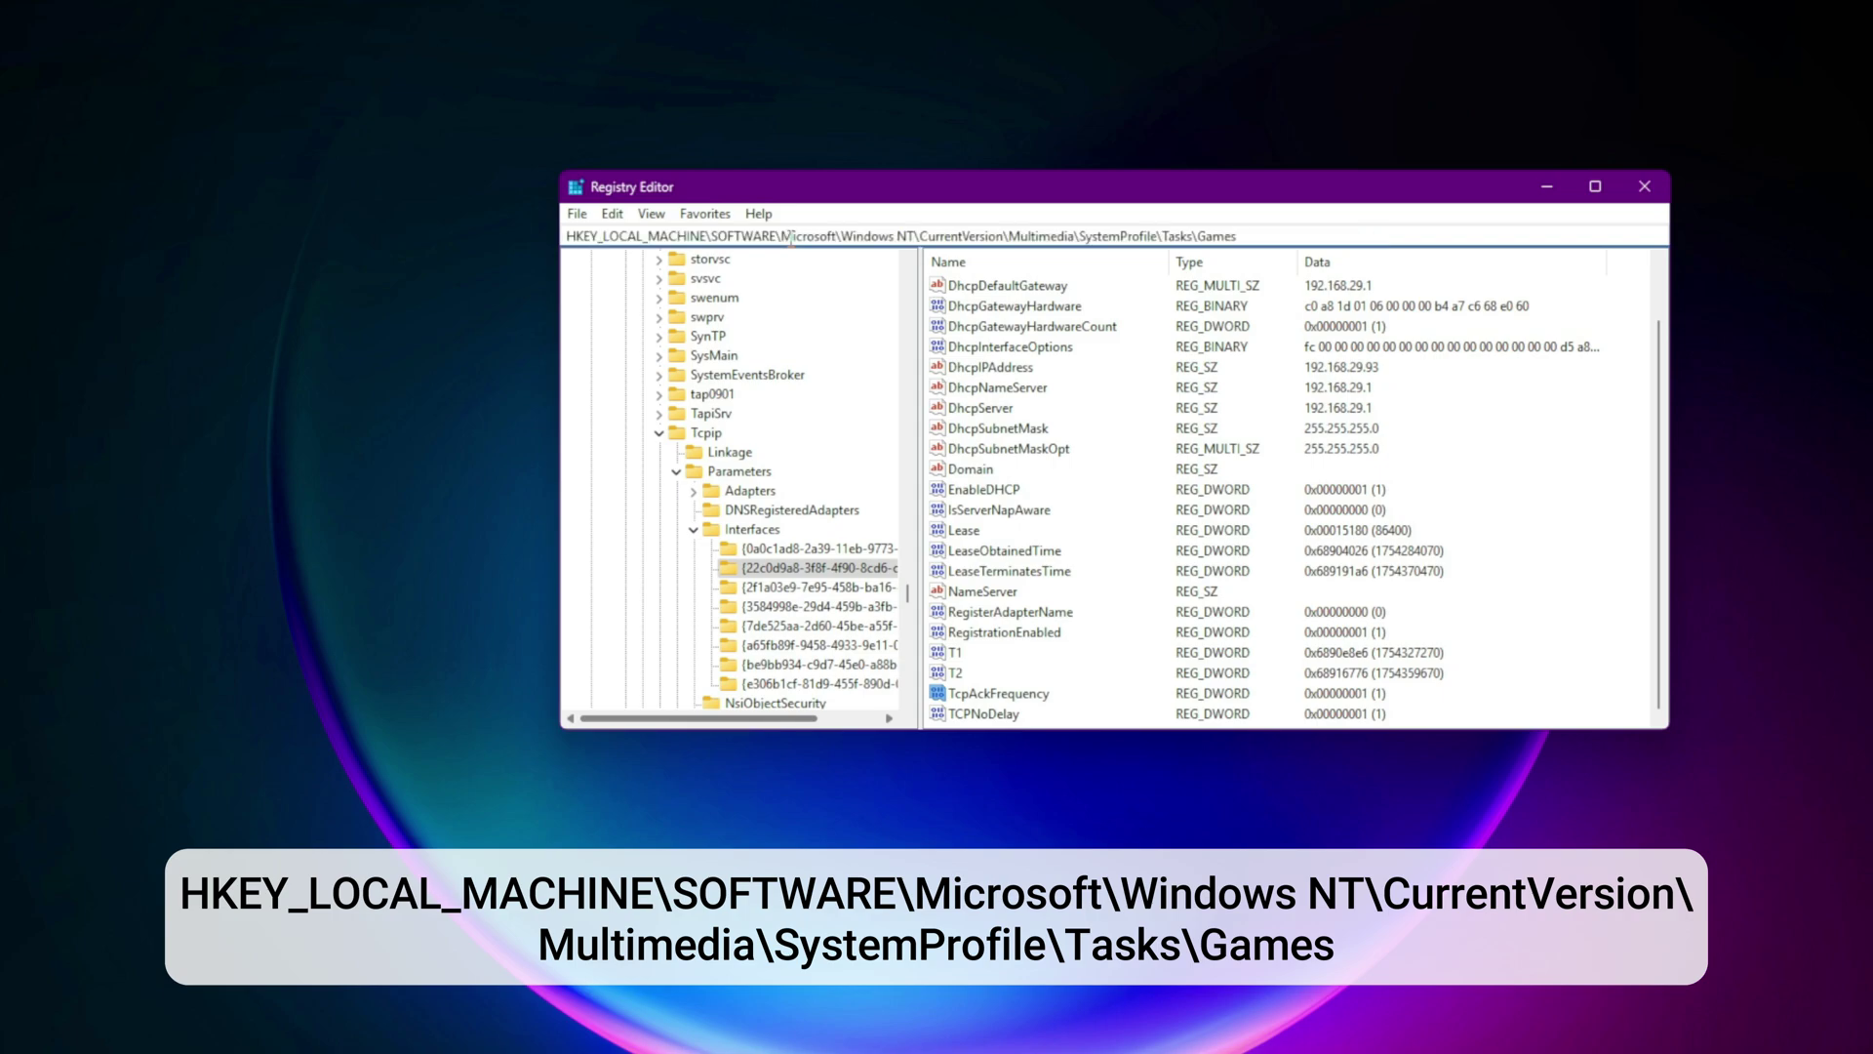
pyautogui.press('Return')
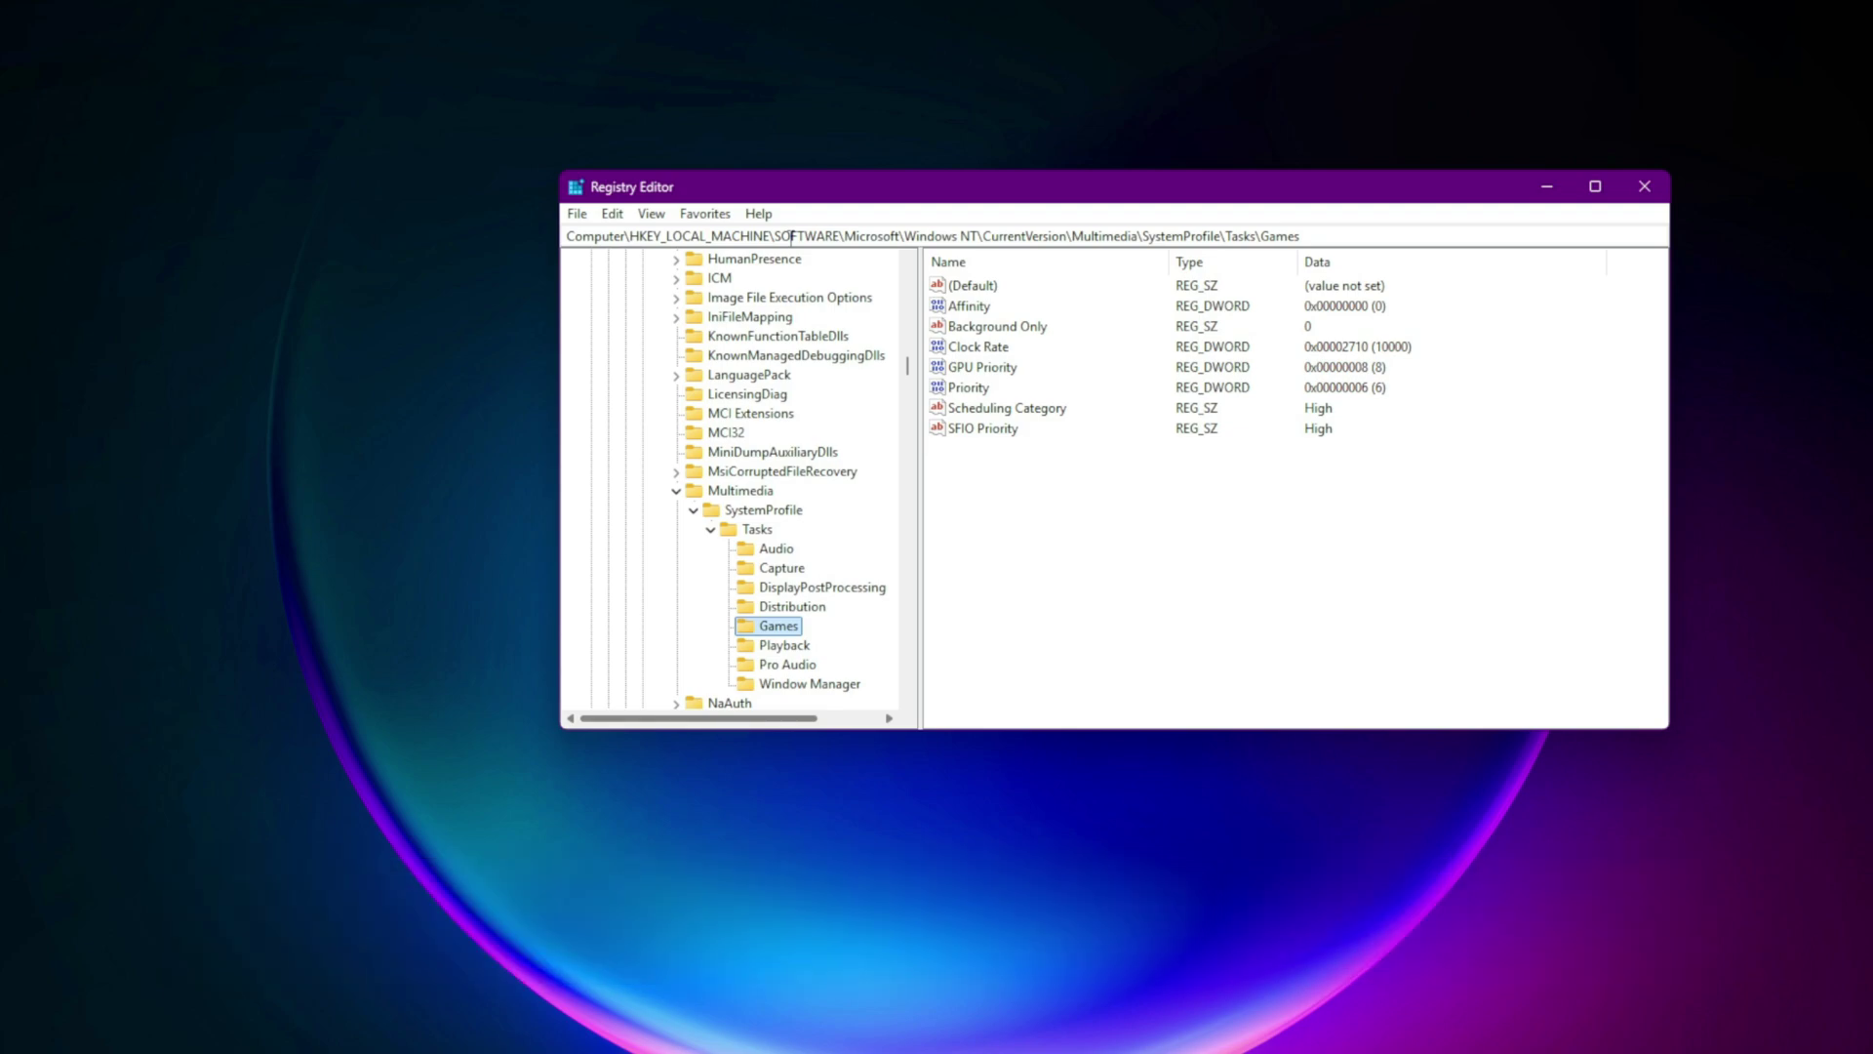
# Inspect Scheduling Category, SFIO Priority and GPU Priority without changing them.
pyautogui.doubleClick(1032, 417)
pyautogui.click(974, 425)
pyautogui.click(993, 437)
pyautogui.doubleClick(985, 429)
pyautogui.click(985, 429)
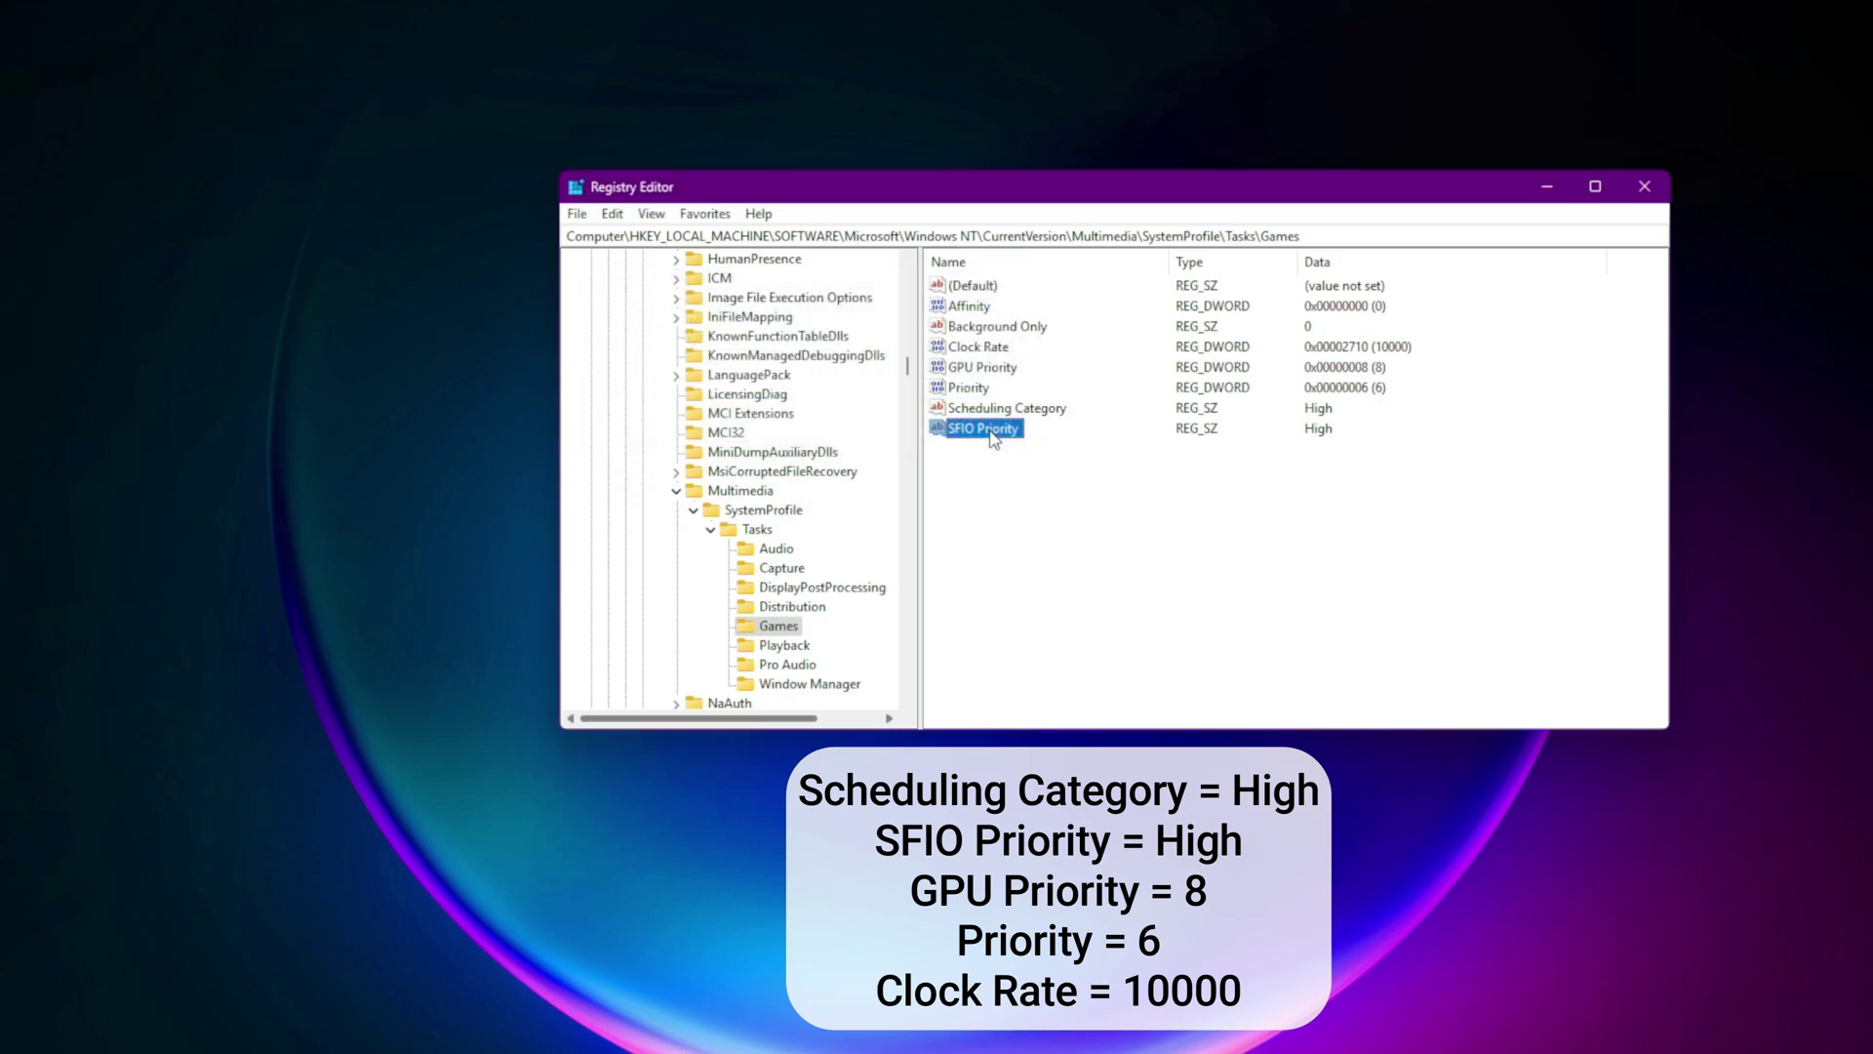
pyautogui.doubleClick(995, 367)
pyautogui.click(944, 447)
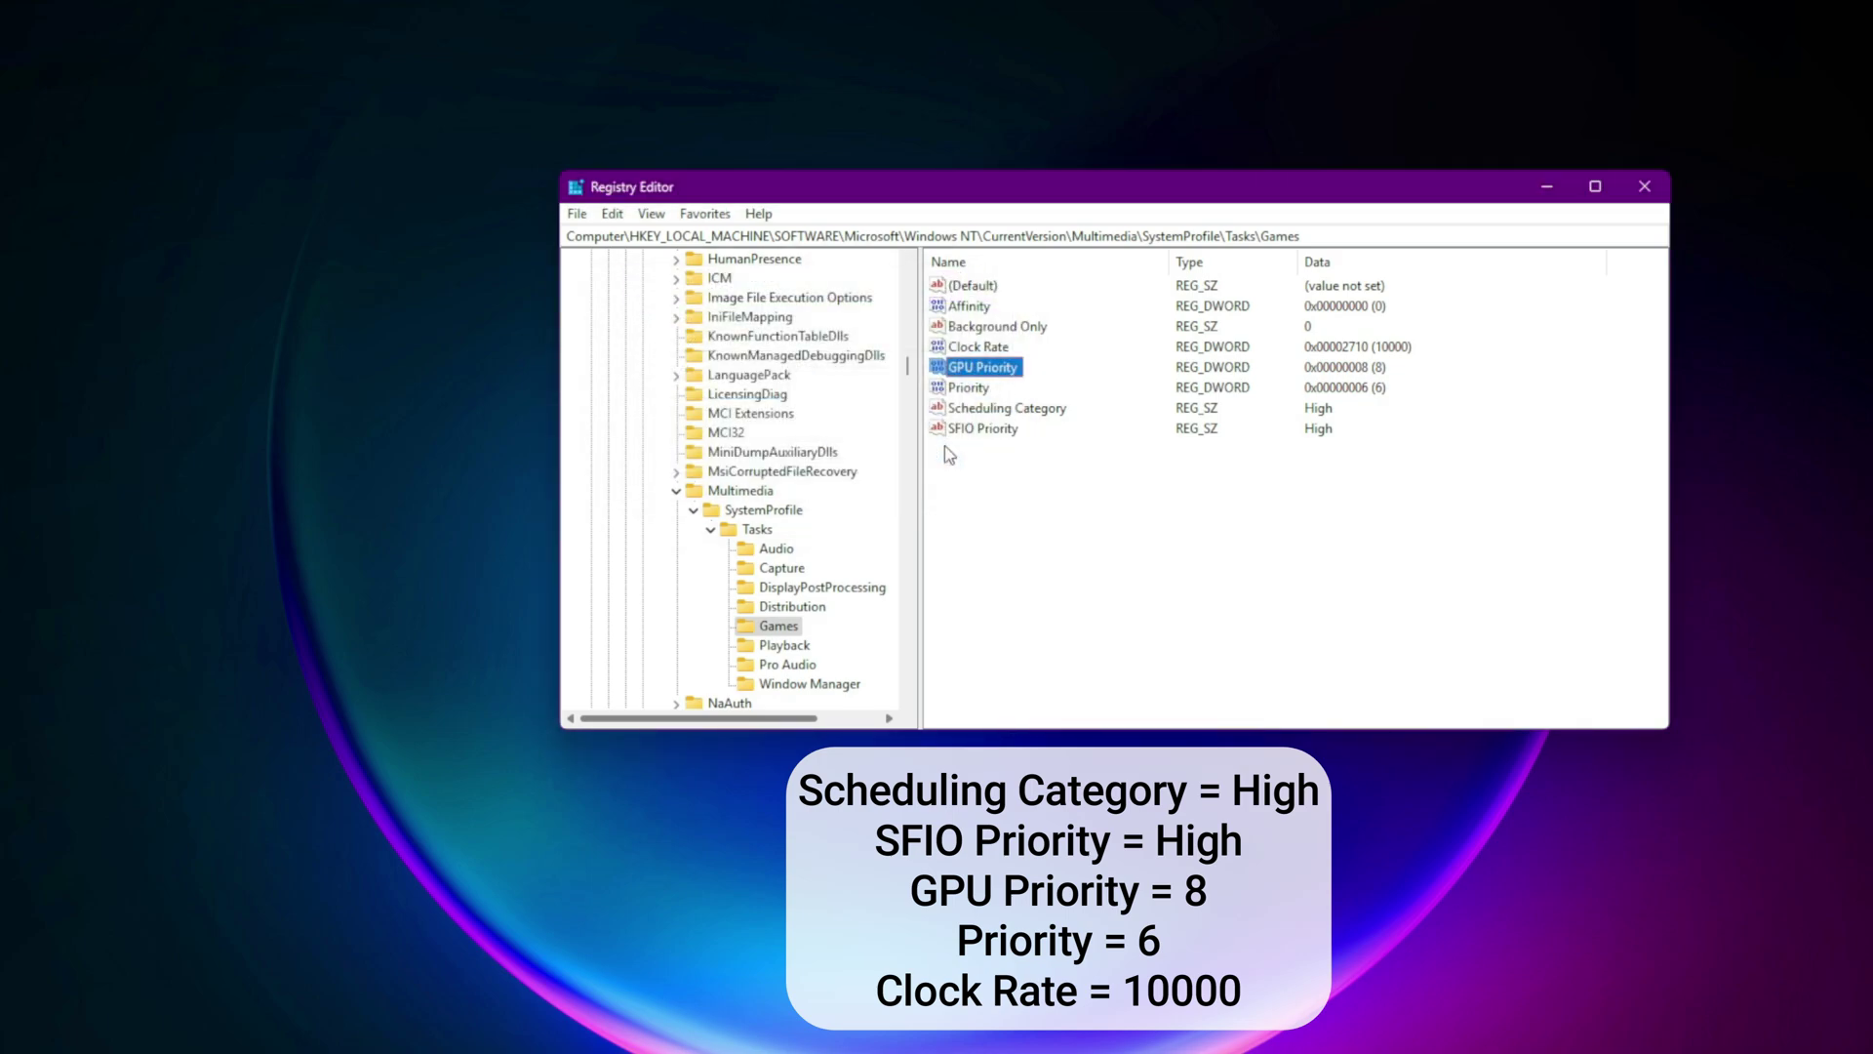
# Set the Clock Rate value to 10000.
pyautogui.doubleClick(990, 346)
pyautogui.write('10000')
pyautogui.click(833, 453)
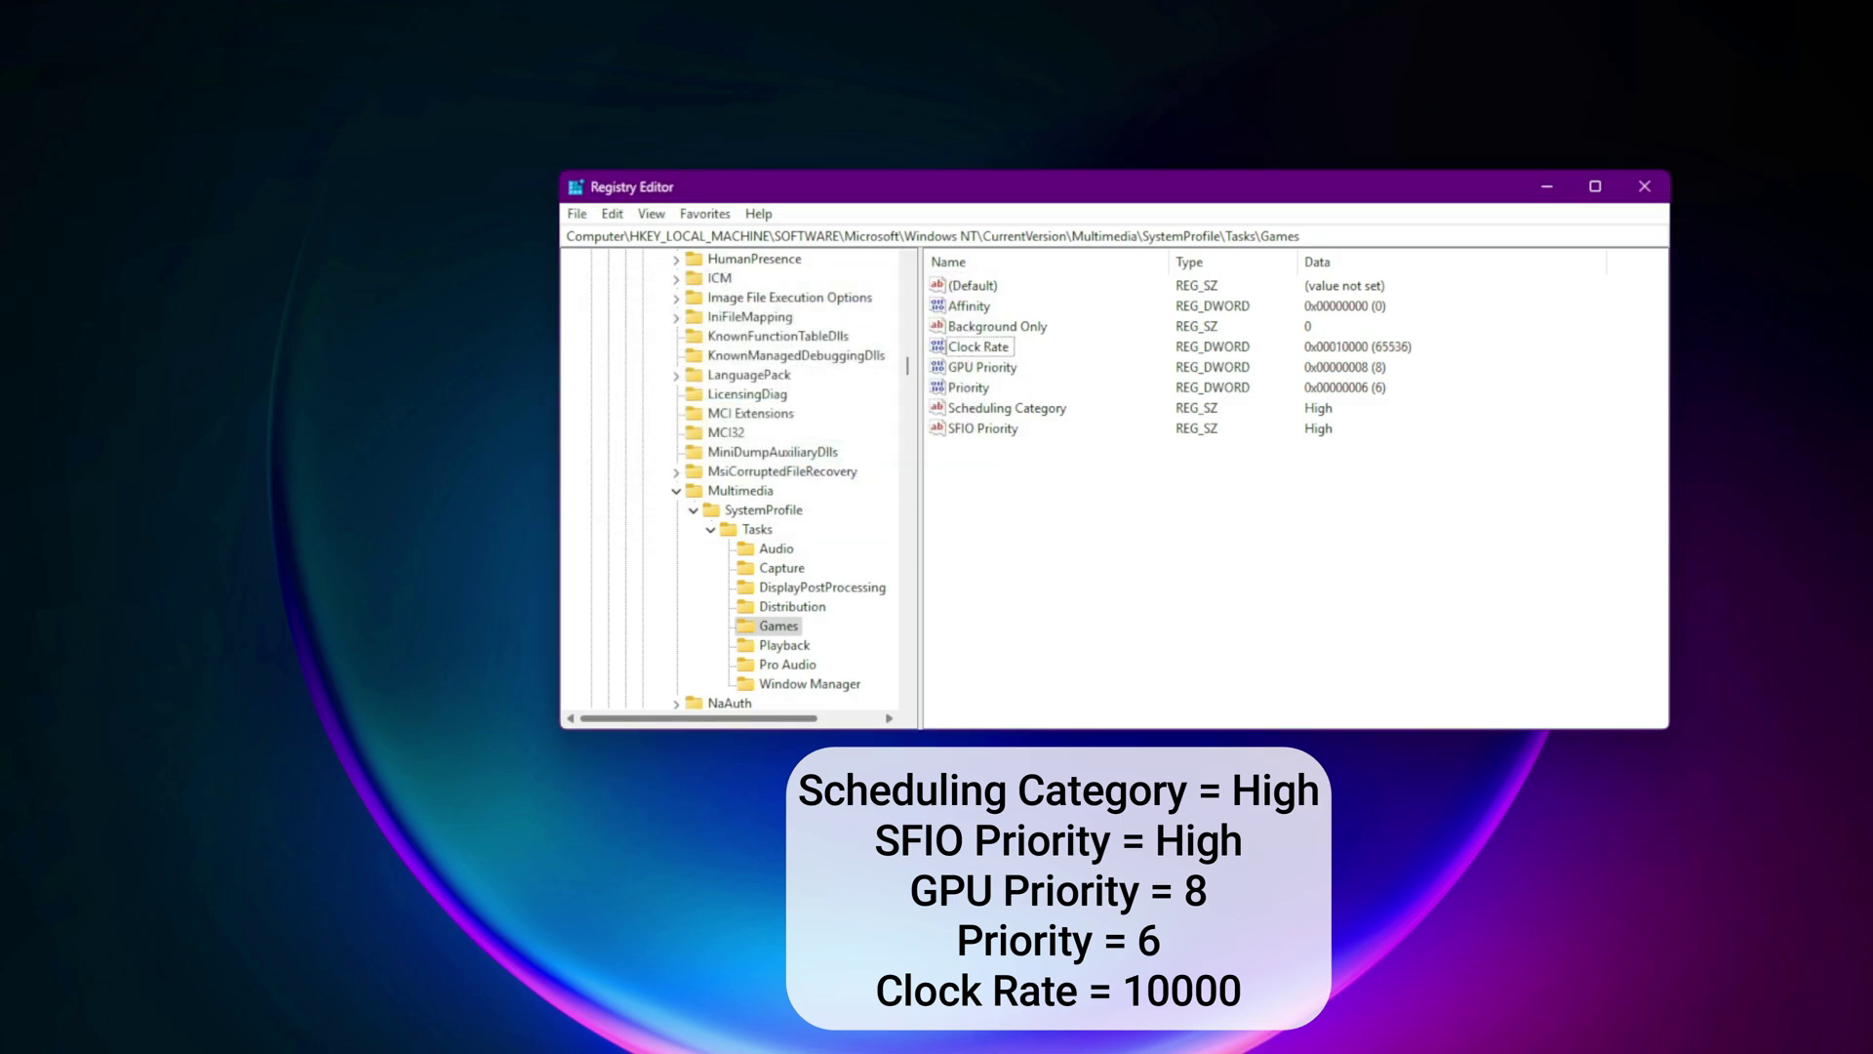
pyautogui.click(784, 233)
pyautogui.press('BackSpace')
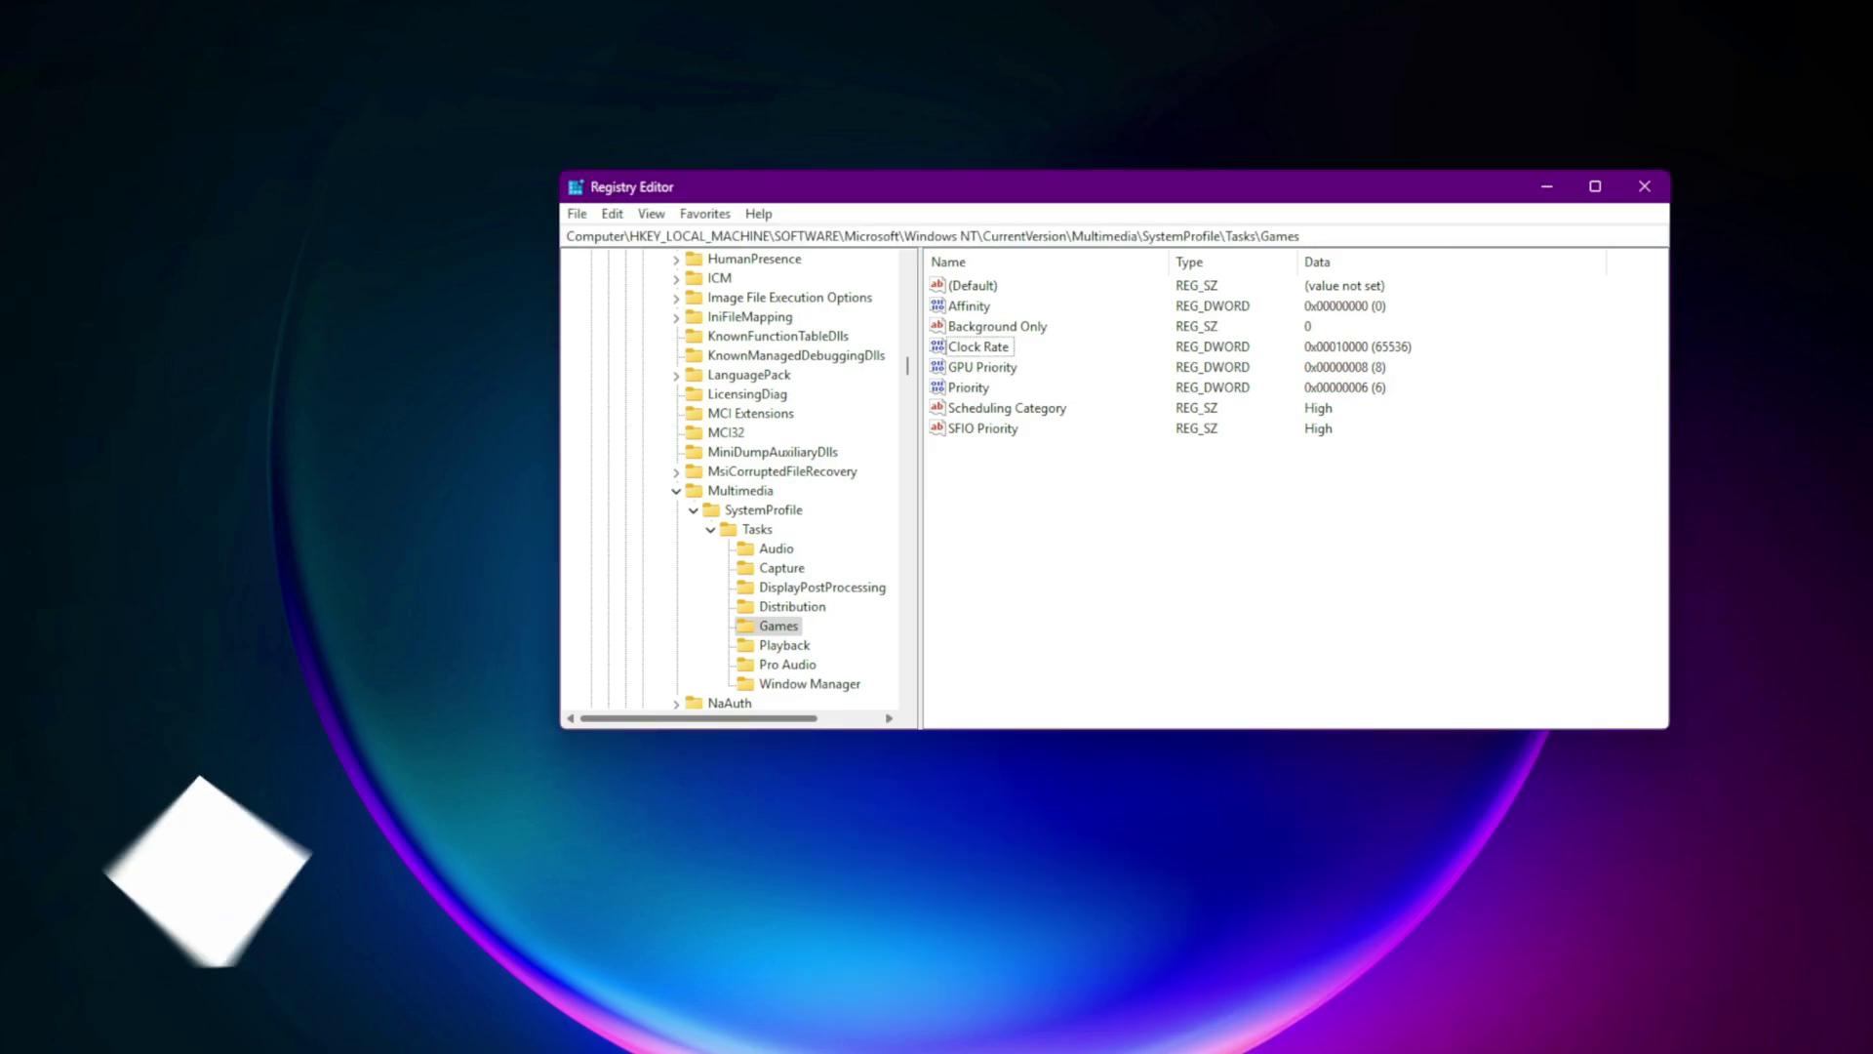
# Go to Control\PriorityControl and confirm Win32PrioritySeparation is 0x26 (38).
pyautogui.click(785, 230)
pyautogui.hotkey('ctrl', 'a')
pyautogui.press('BackSpace')
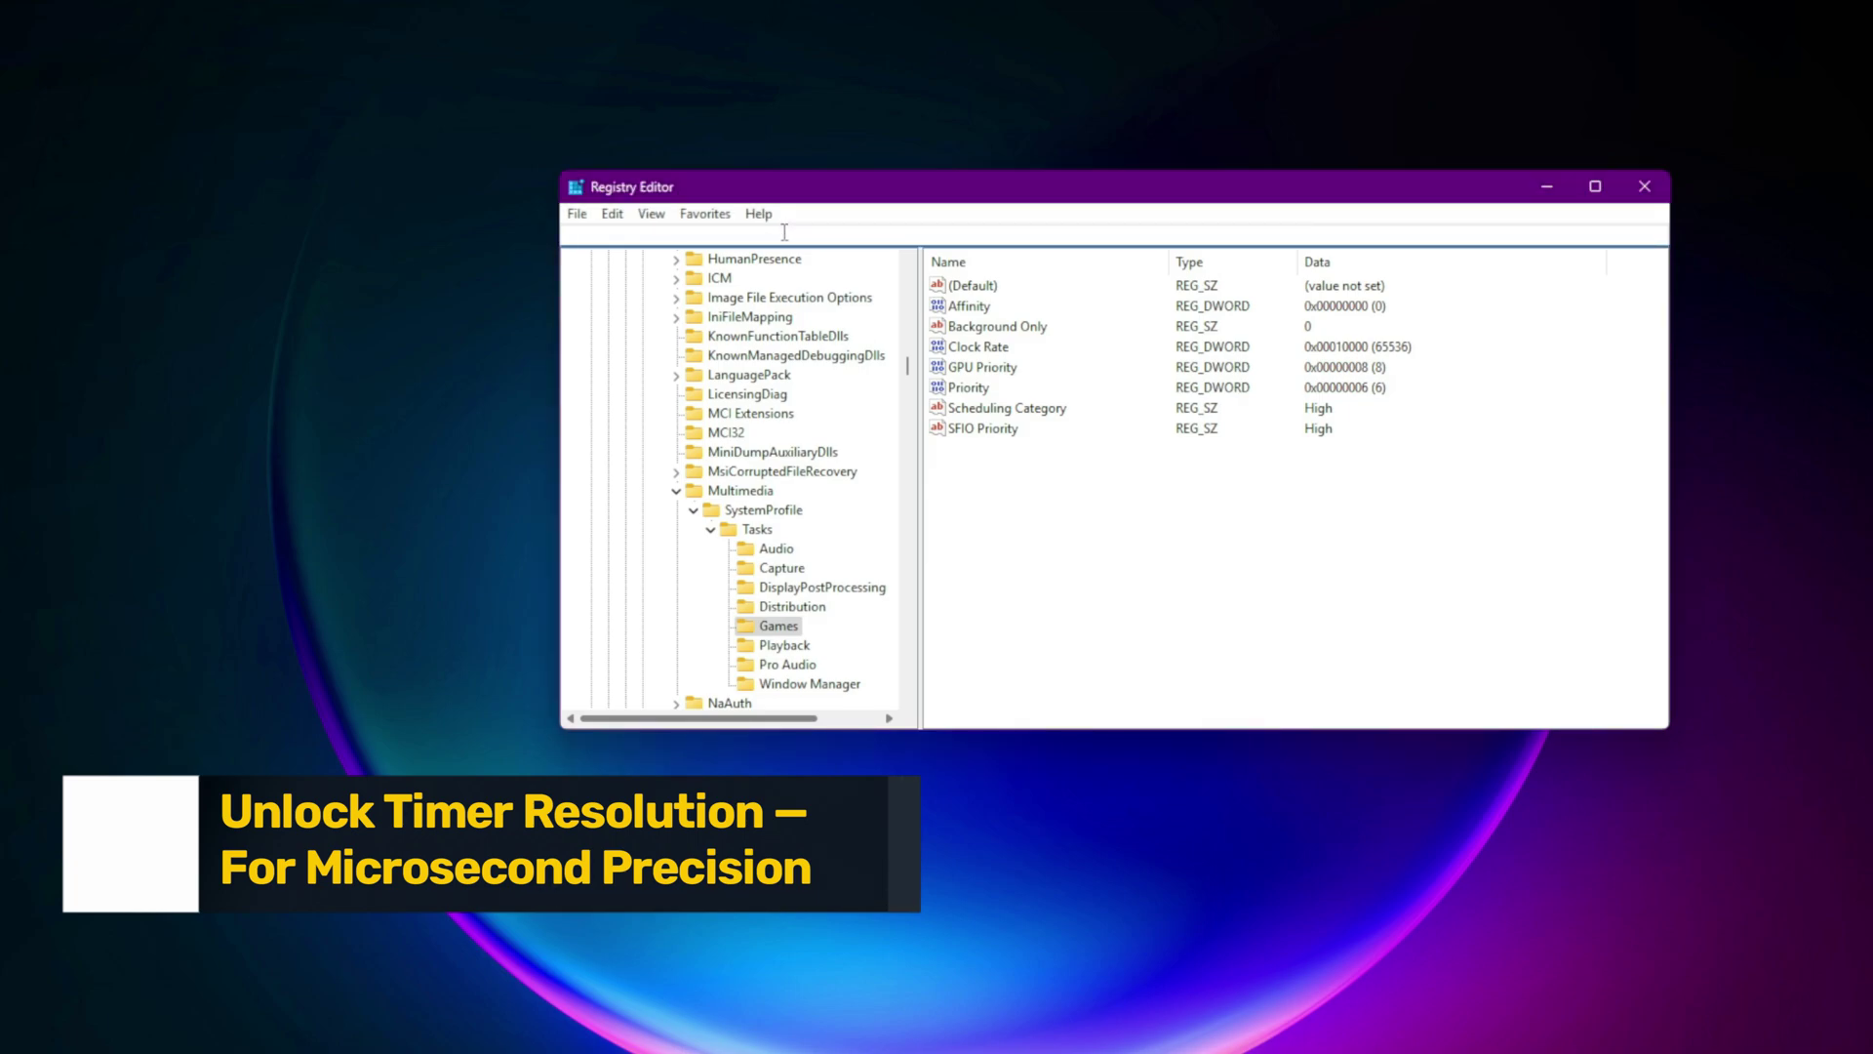
pyautogui.write('HKEY_LOCAL_MACHINE\\SYSTEM\\CurrentControlSet\\Control\\PriorityControl')
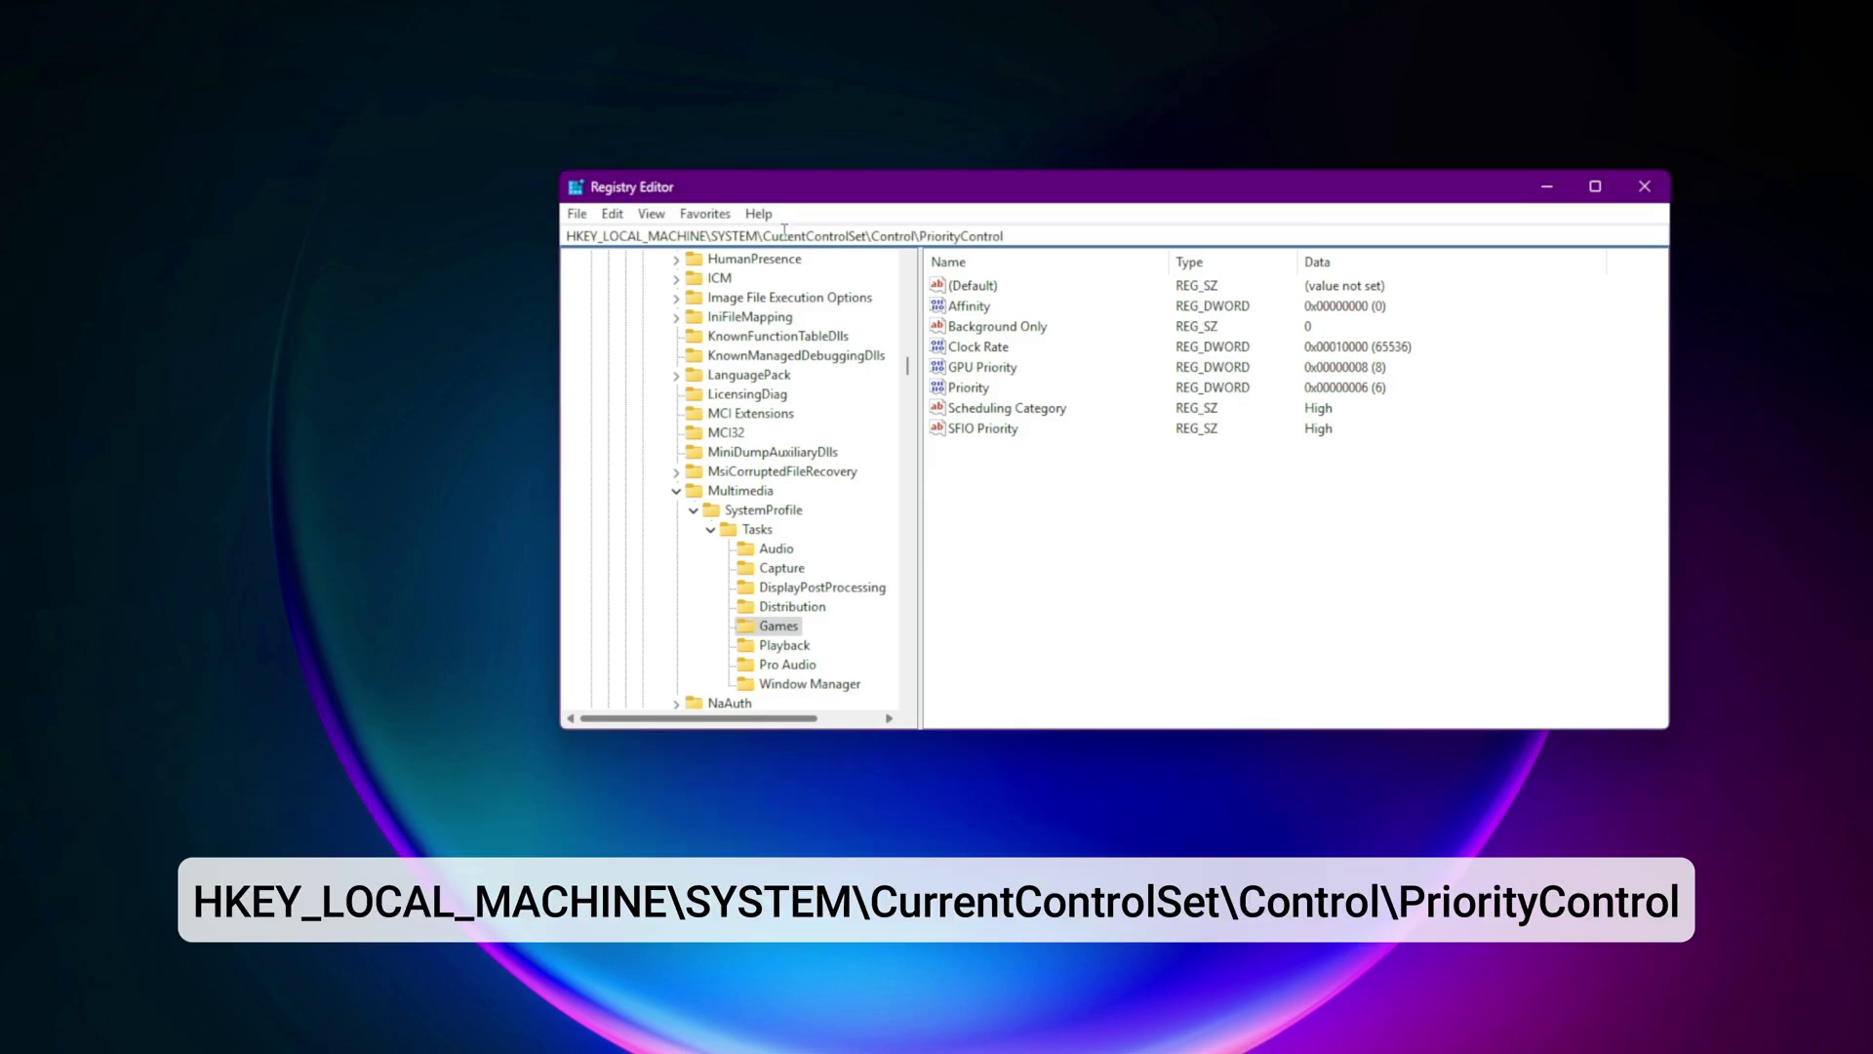
pyautogui.press('Return')
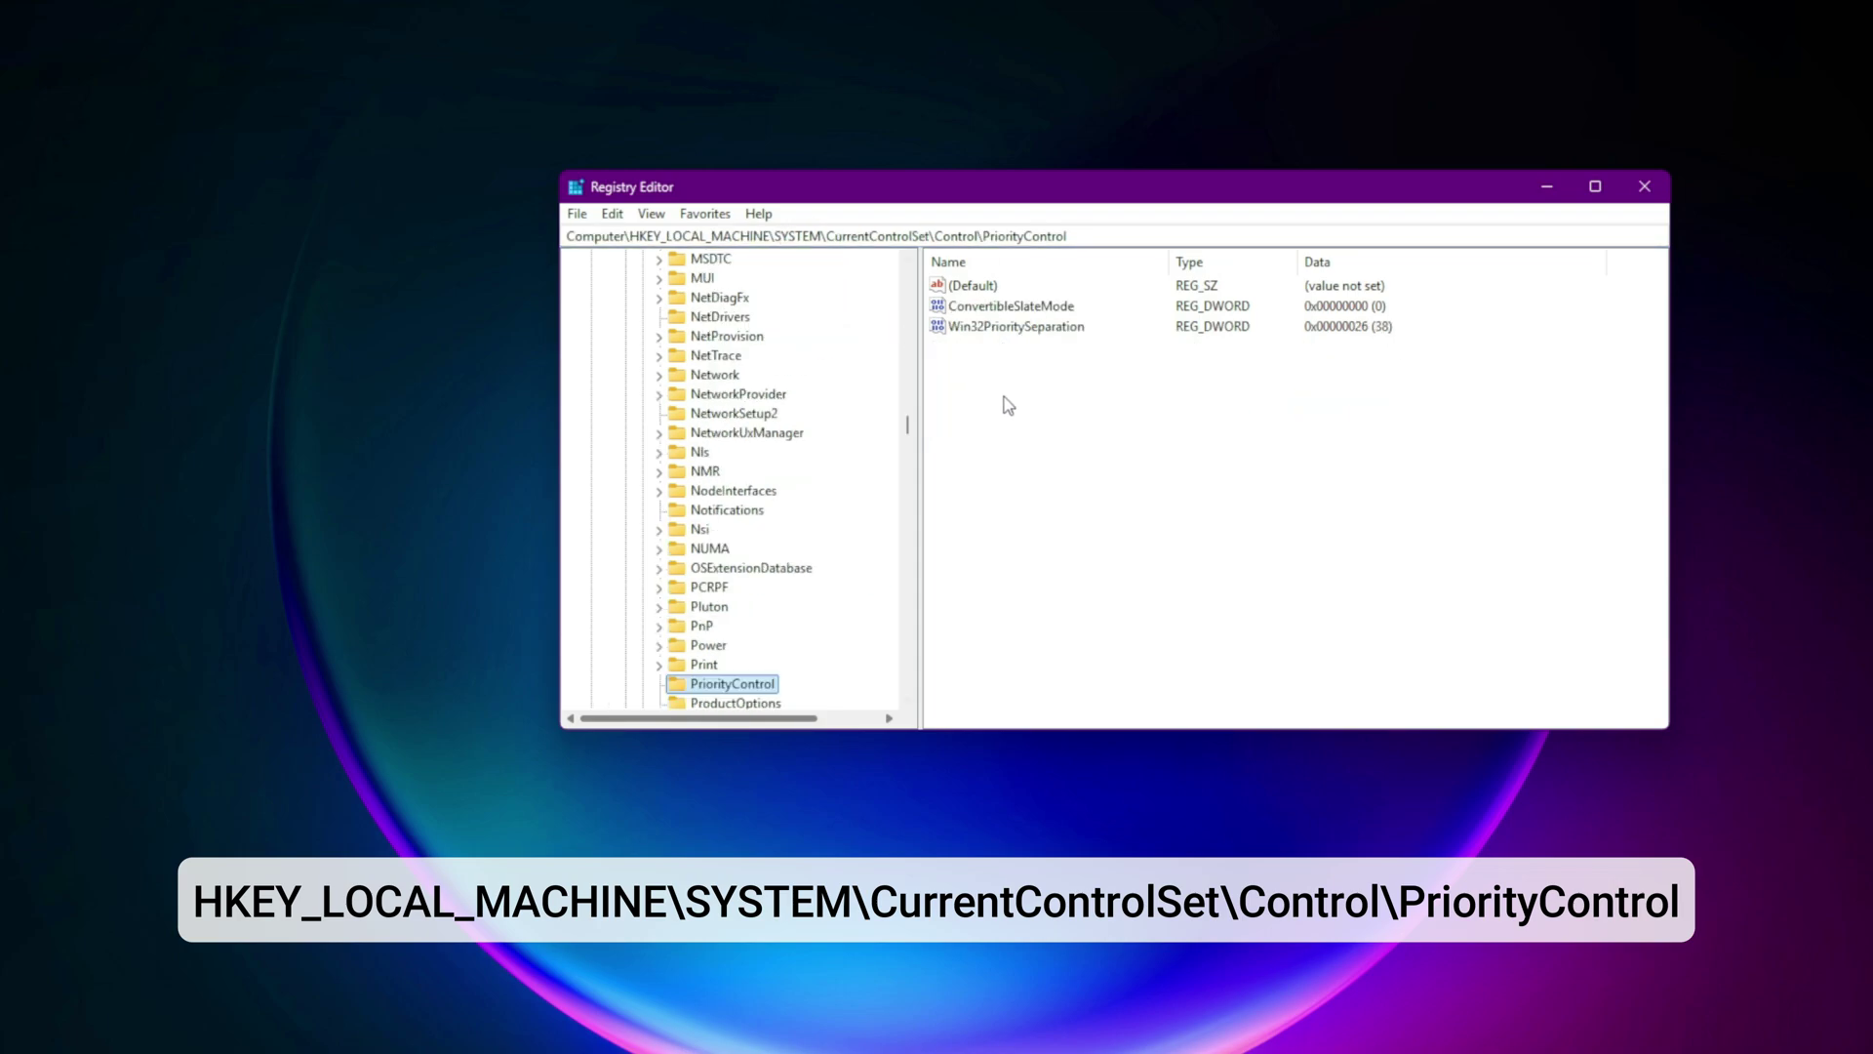
pyautogui.click(1014, 327)
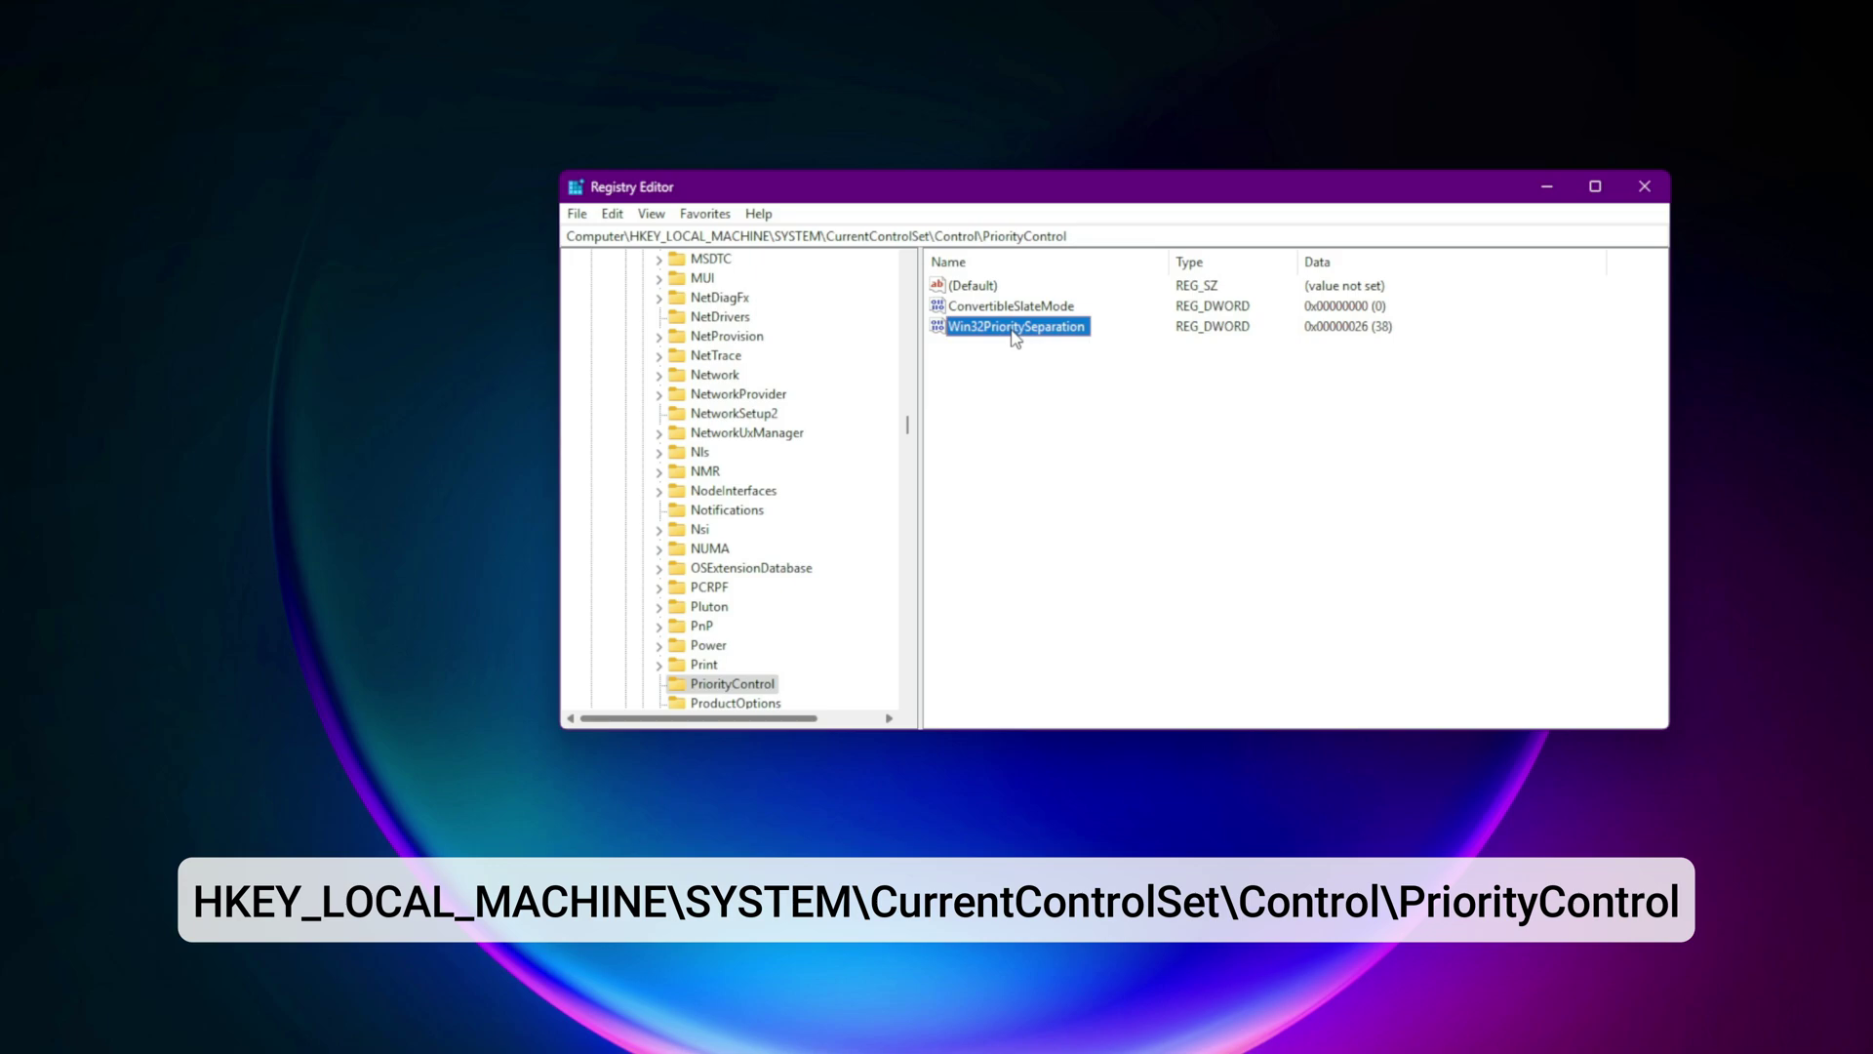
pyautogui.doubleClick(1014, 329)
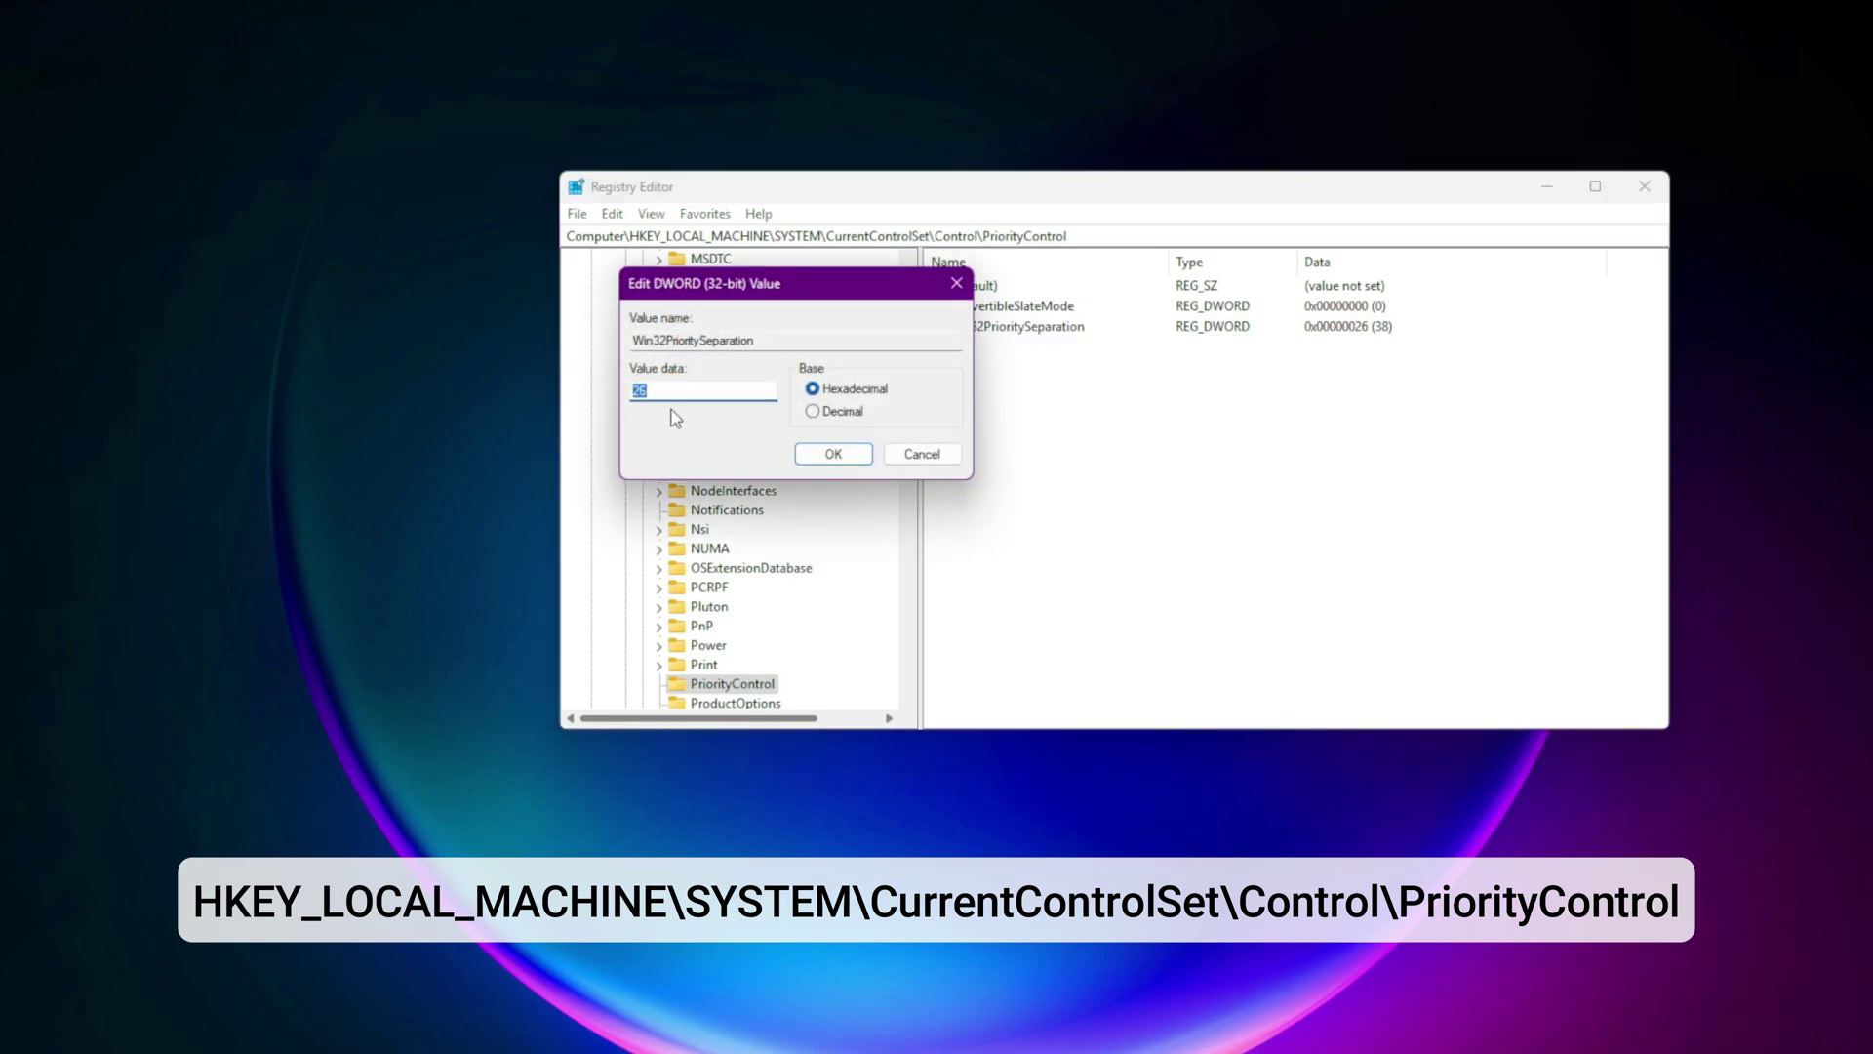
pyautogui.click(849, 454)
pyautogui.press('super')
# Run 'bcdedit /set disabledynamictick yes' in an administrator Command Prompt.
pyautogui.write('cmd')
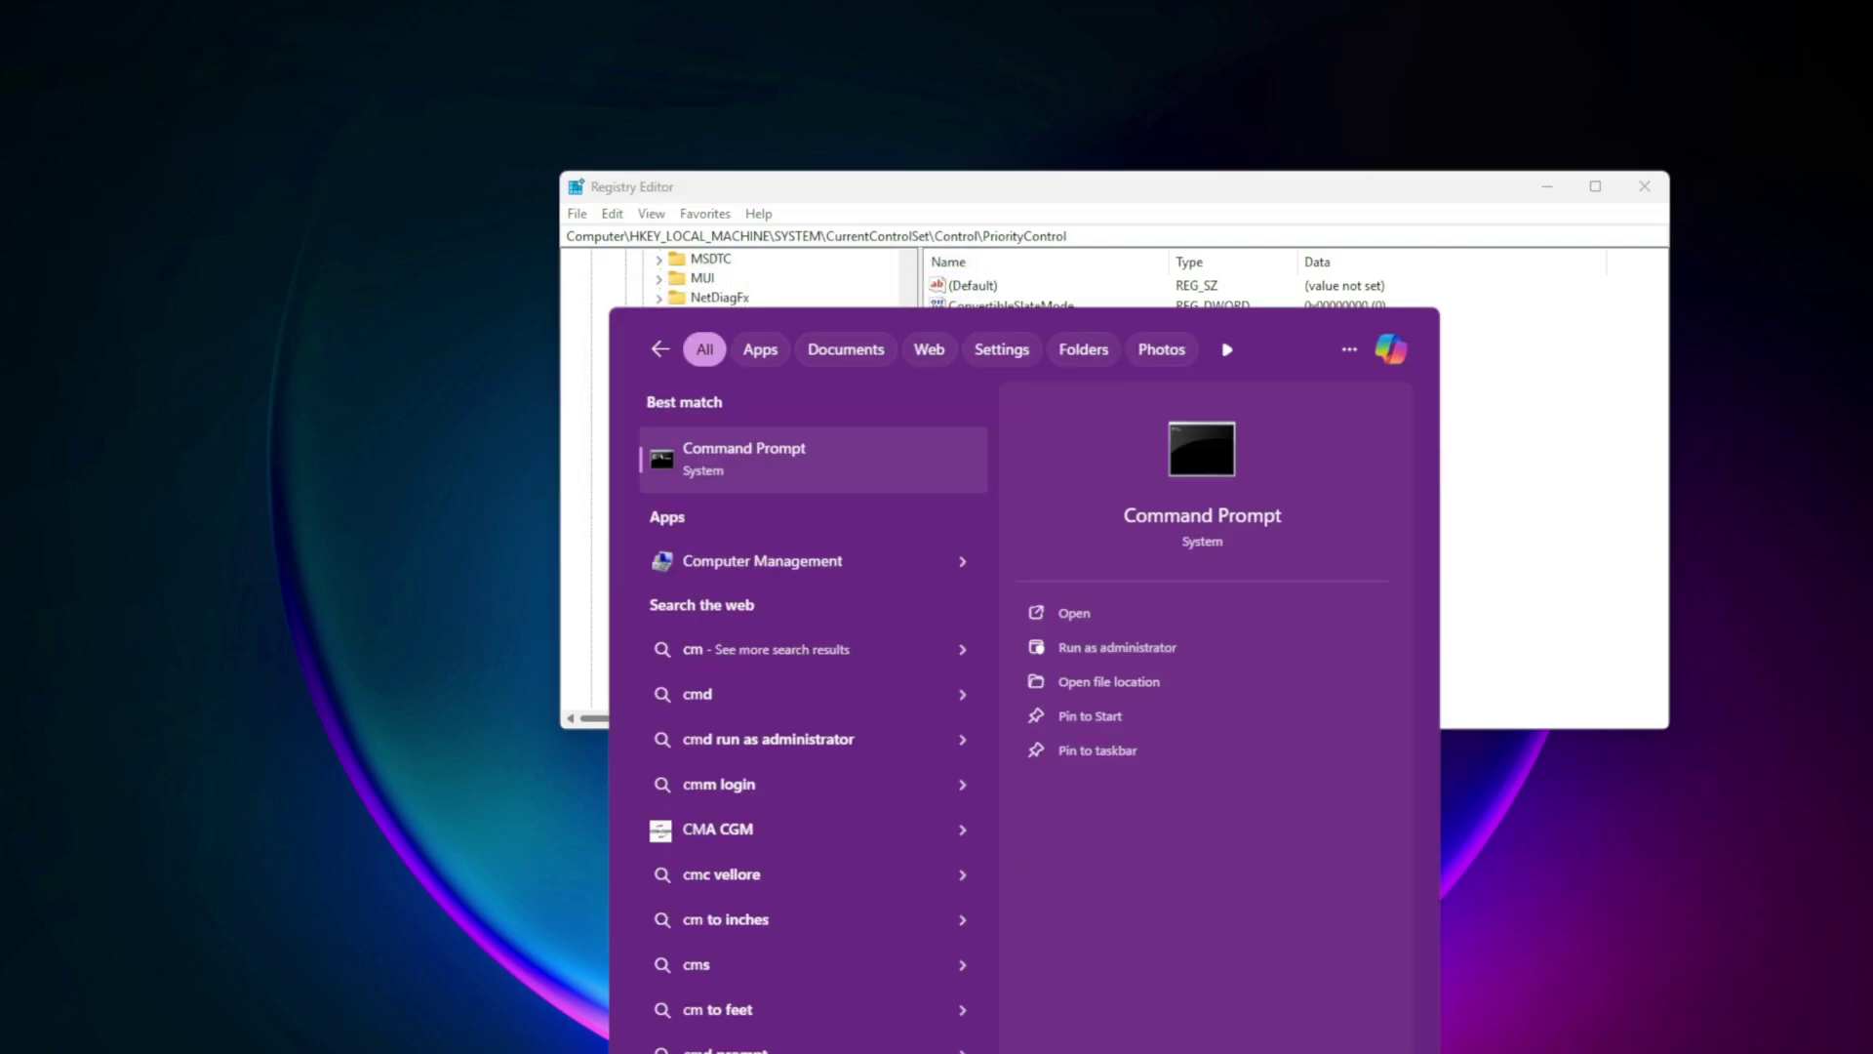
pyautogui.rightClick(802, 478)
pyautogui.click(859, 496)
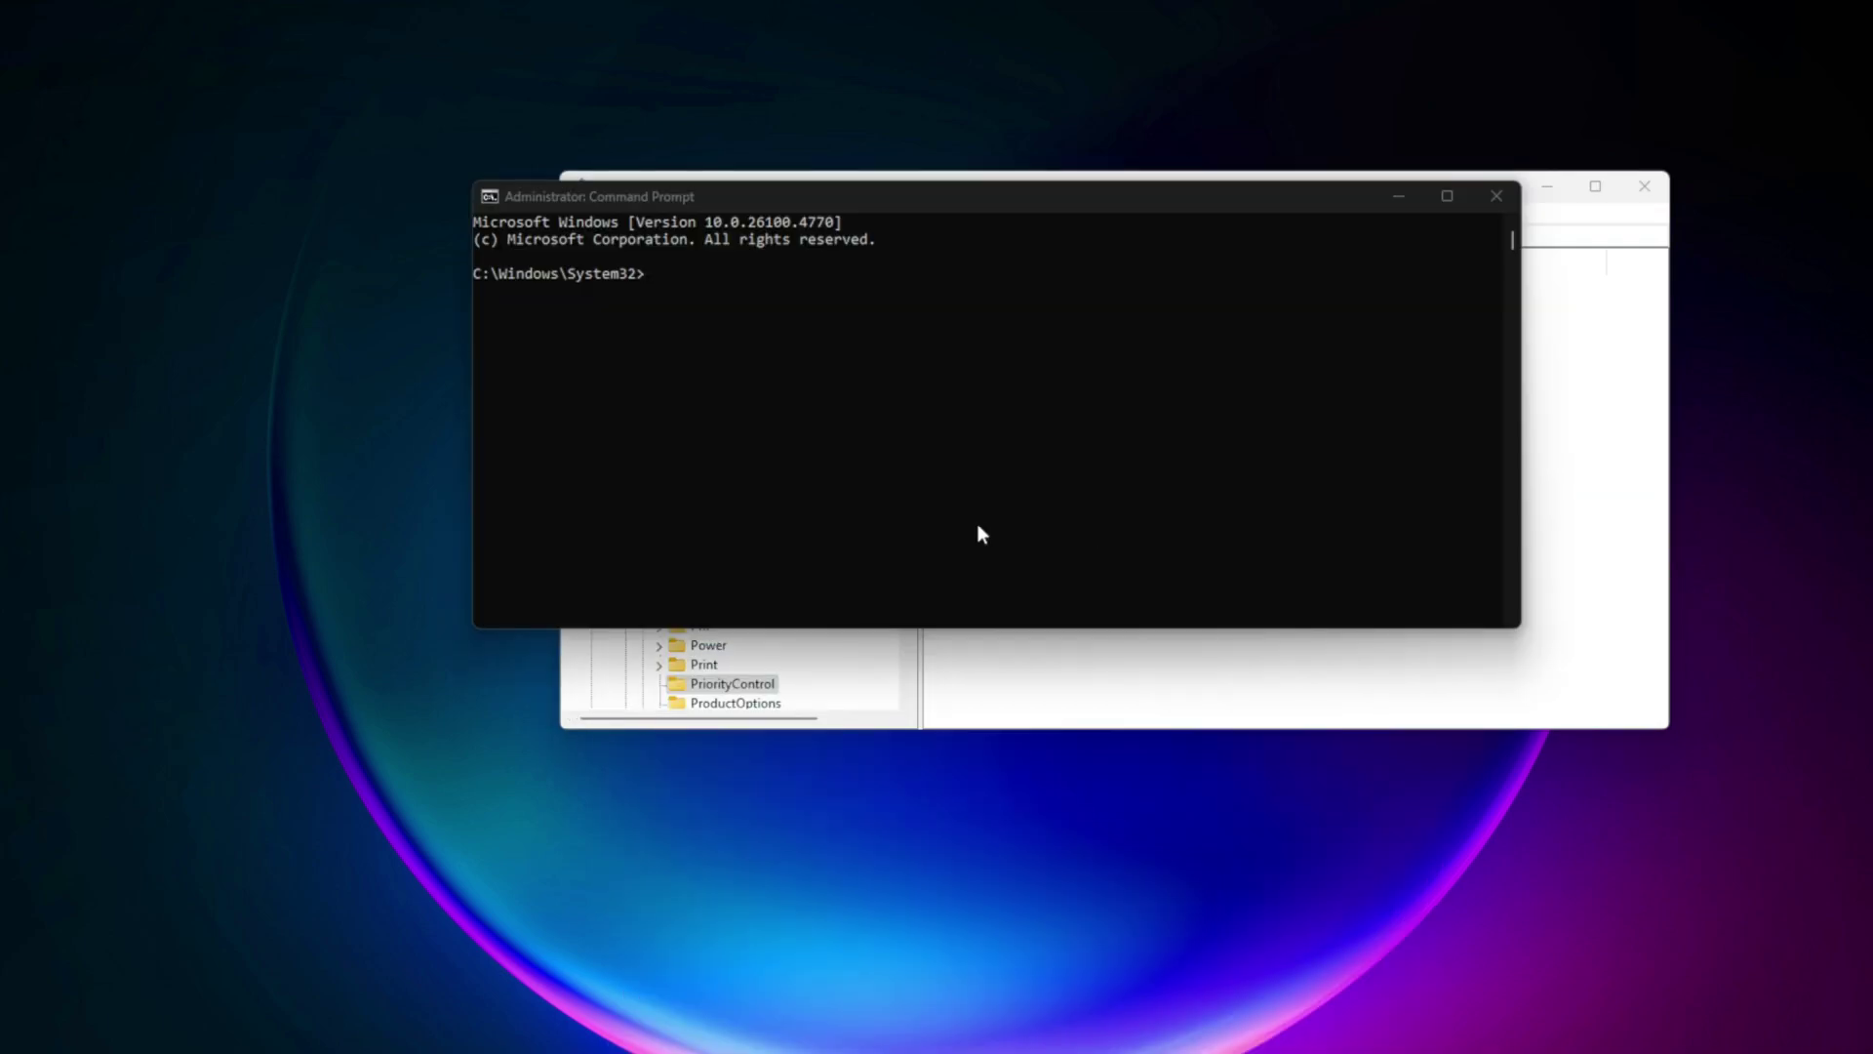
pyautogui.write('bcdedit /set disabledynamictick yes')
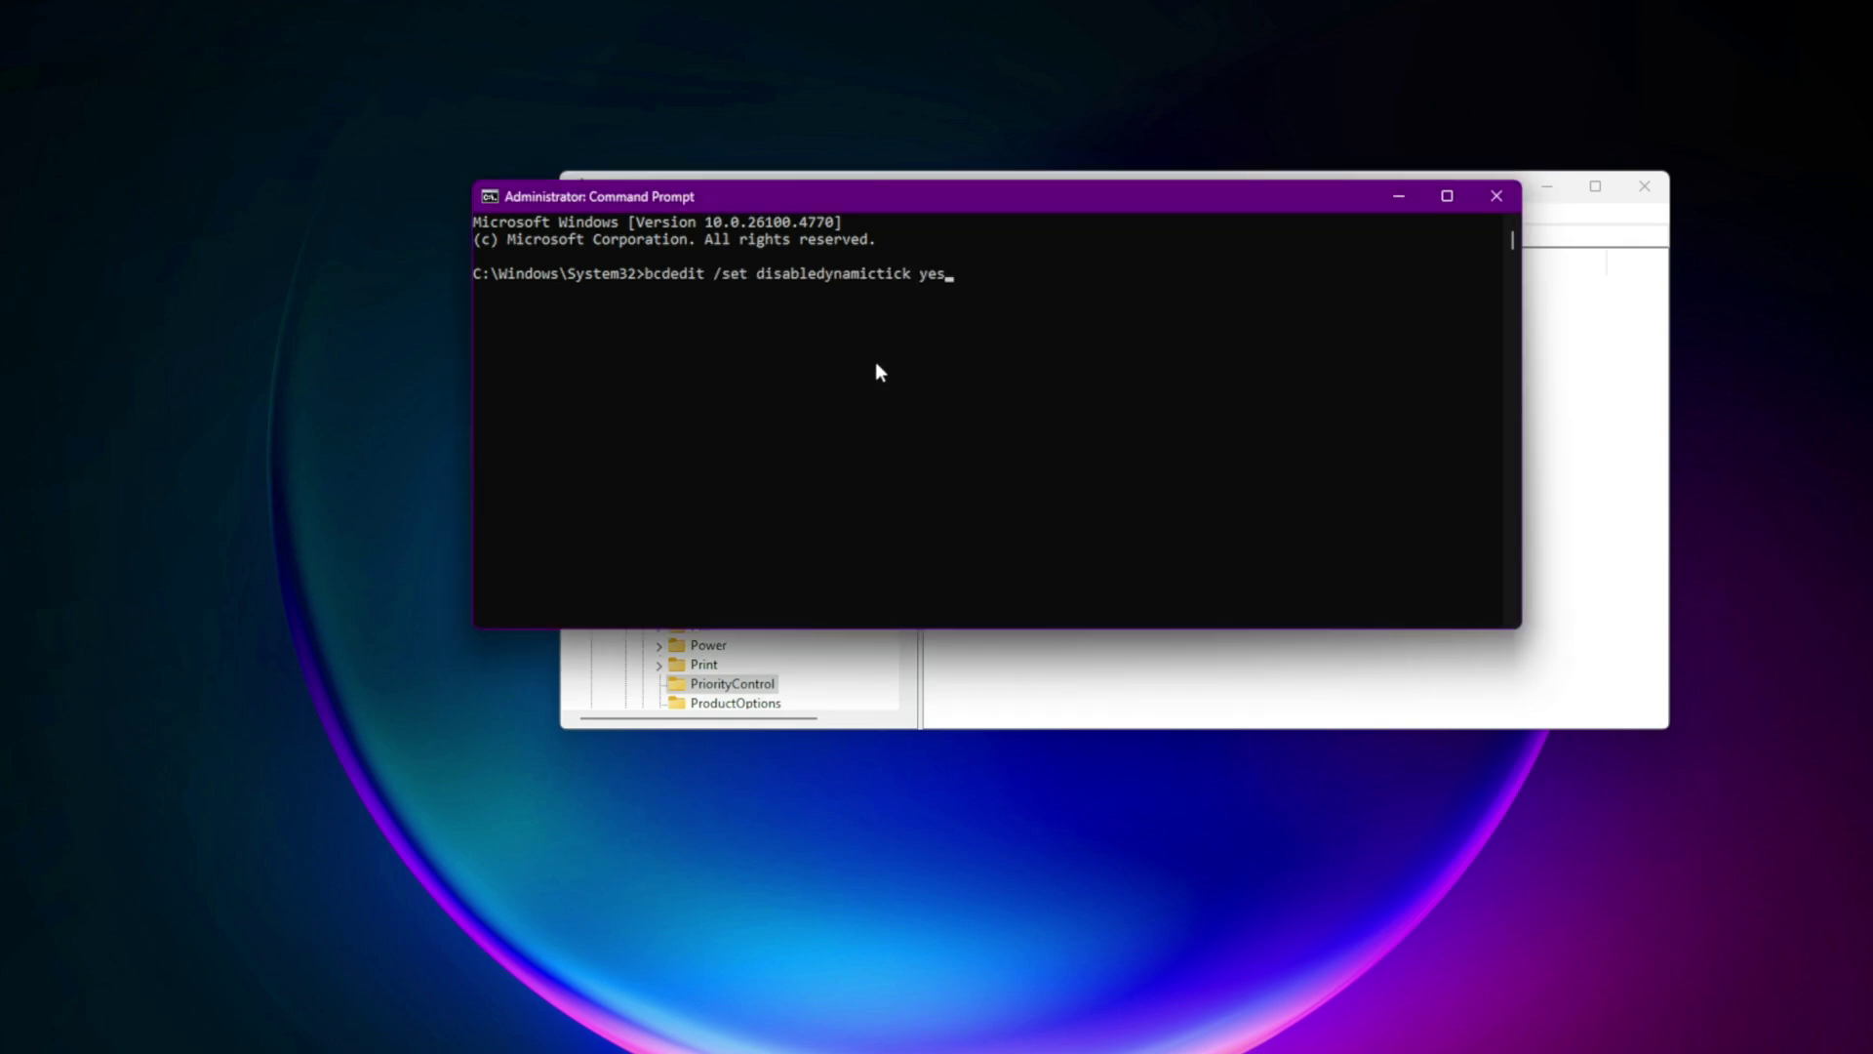
pyautogui.press('Return')
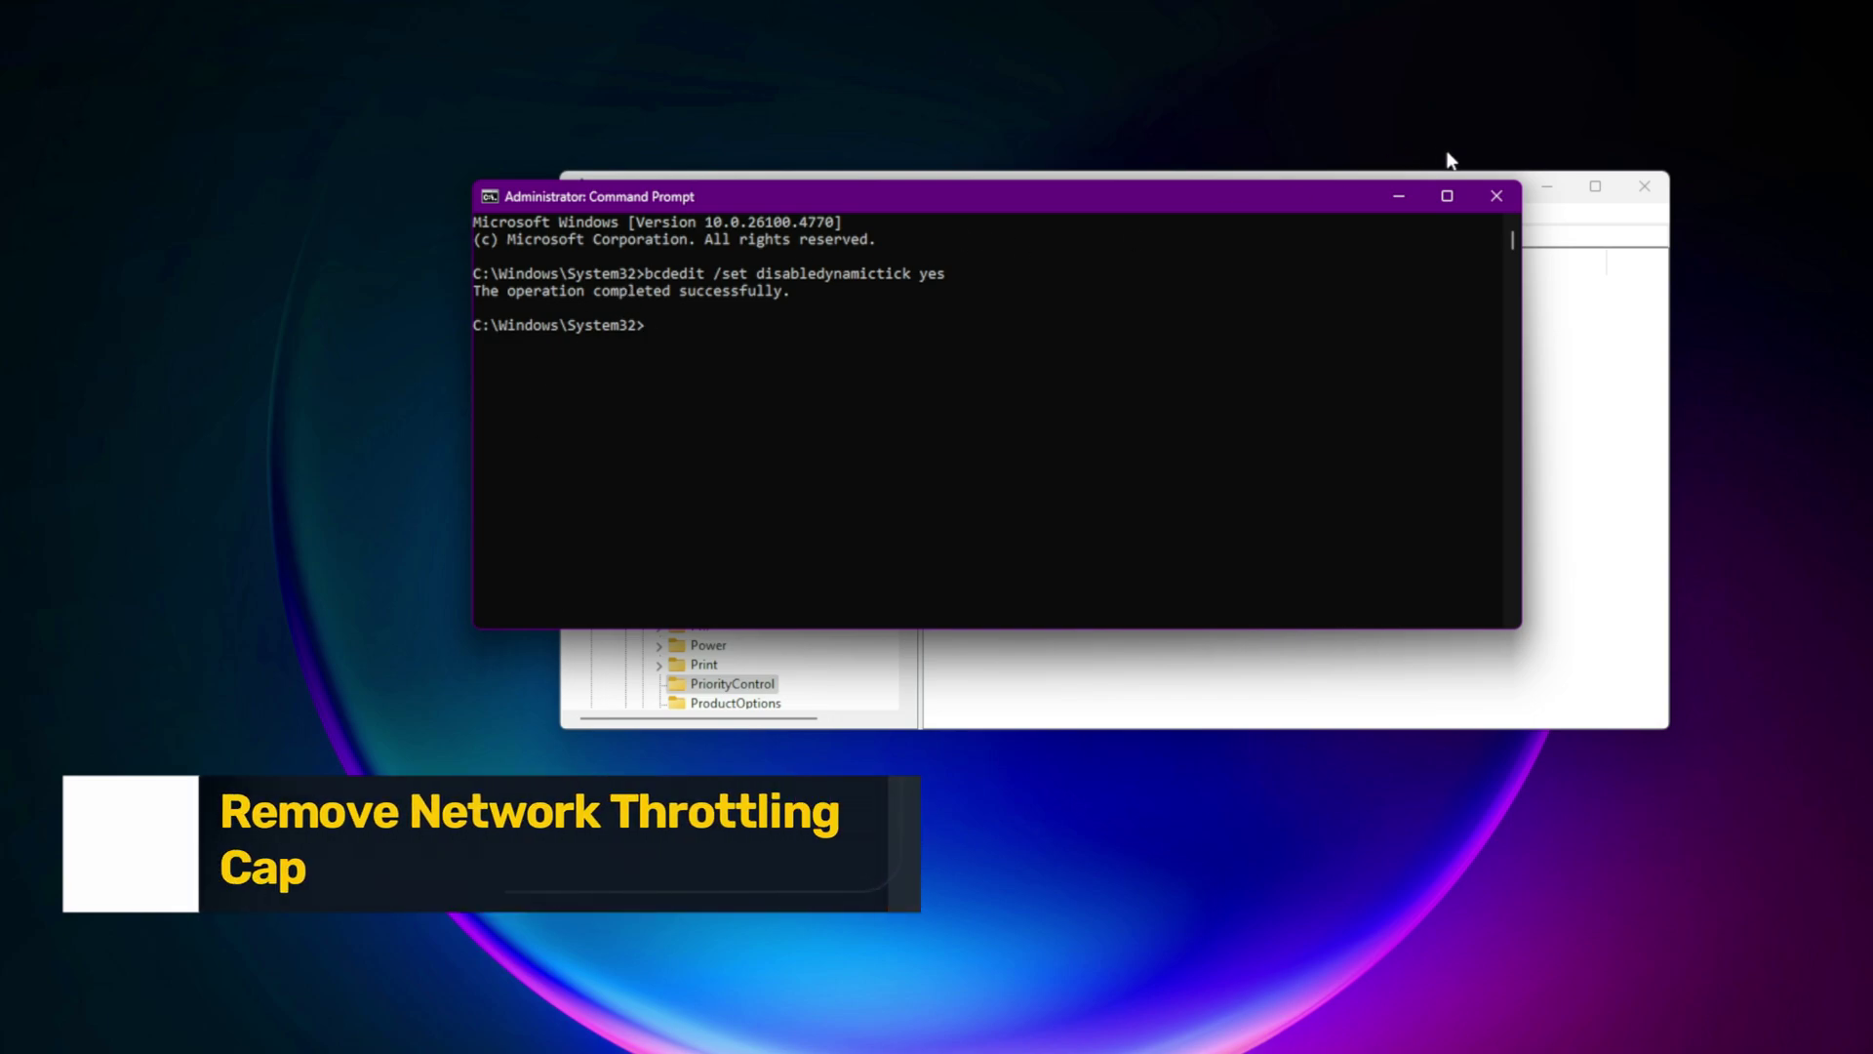
# Close Command Prompt and set NetworkThrottlingIndex under Multimedia\SystemProfile to FFFFFFFF.
pyautogui.click(1495, 195)
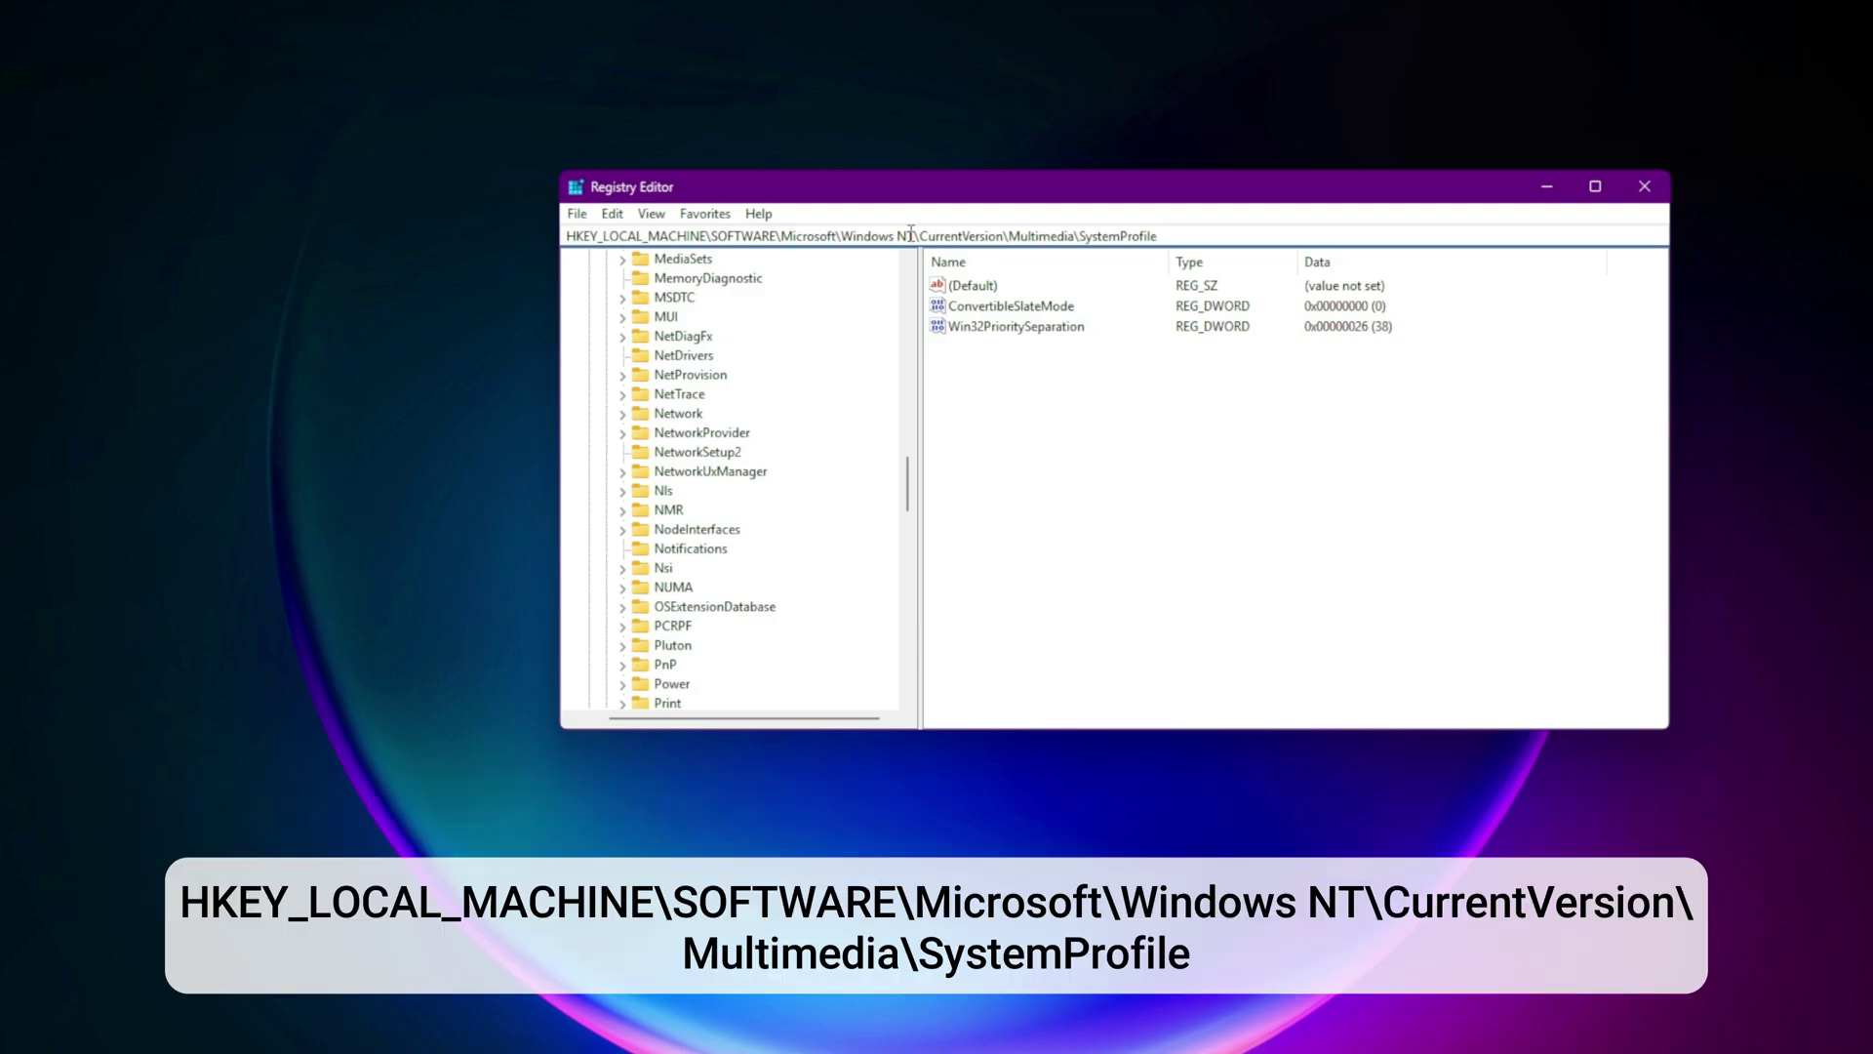
pyautogui.press('Return')
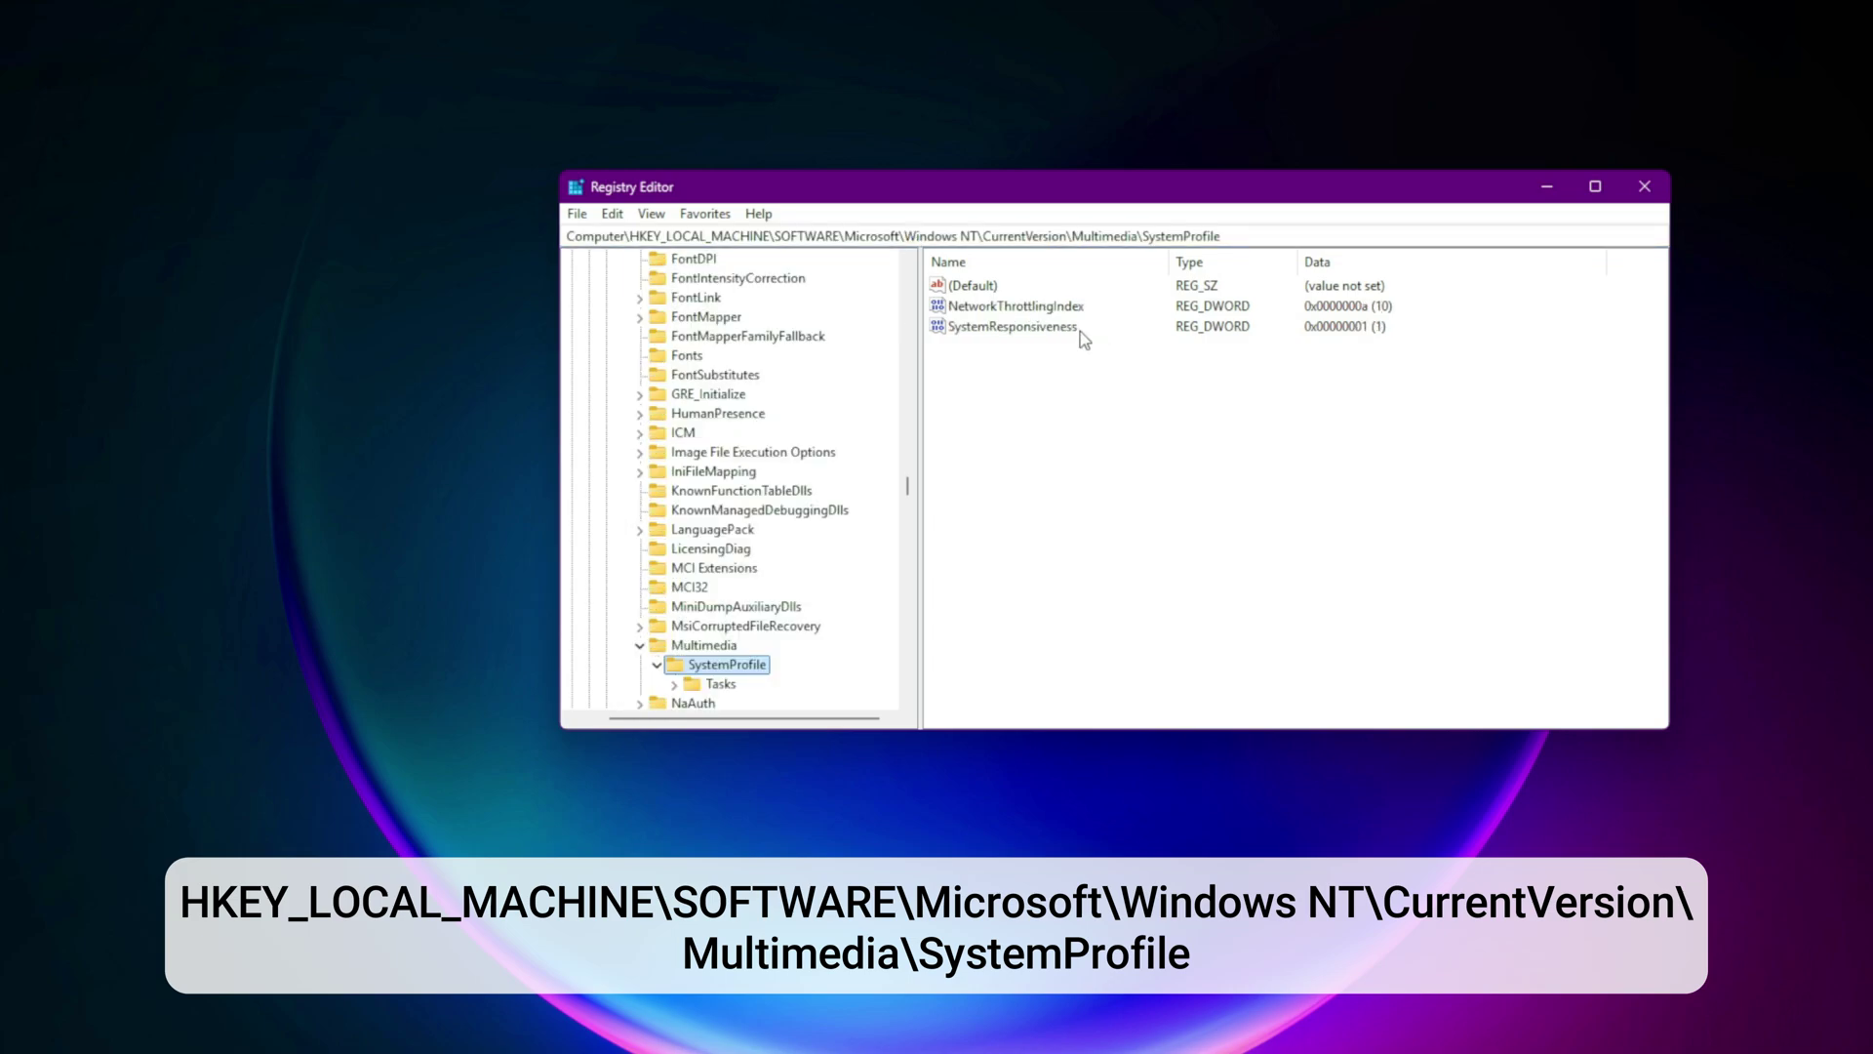
pyautogui.doubleClick(1015, 306)
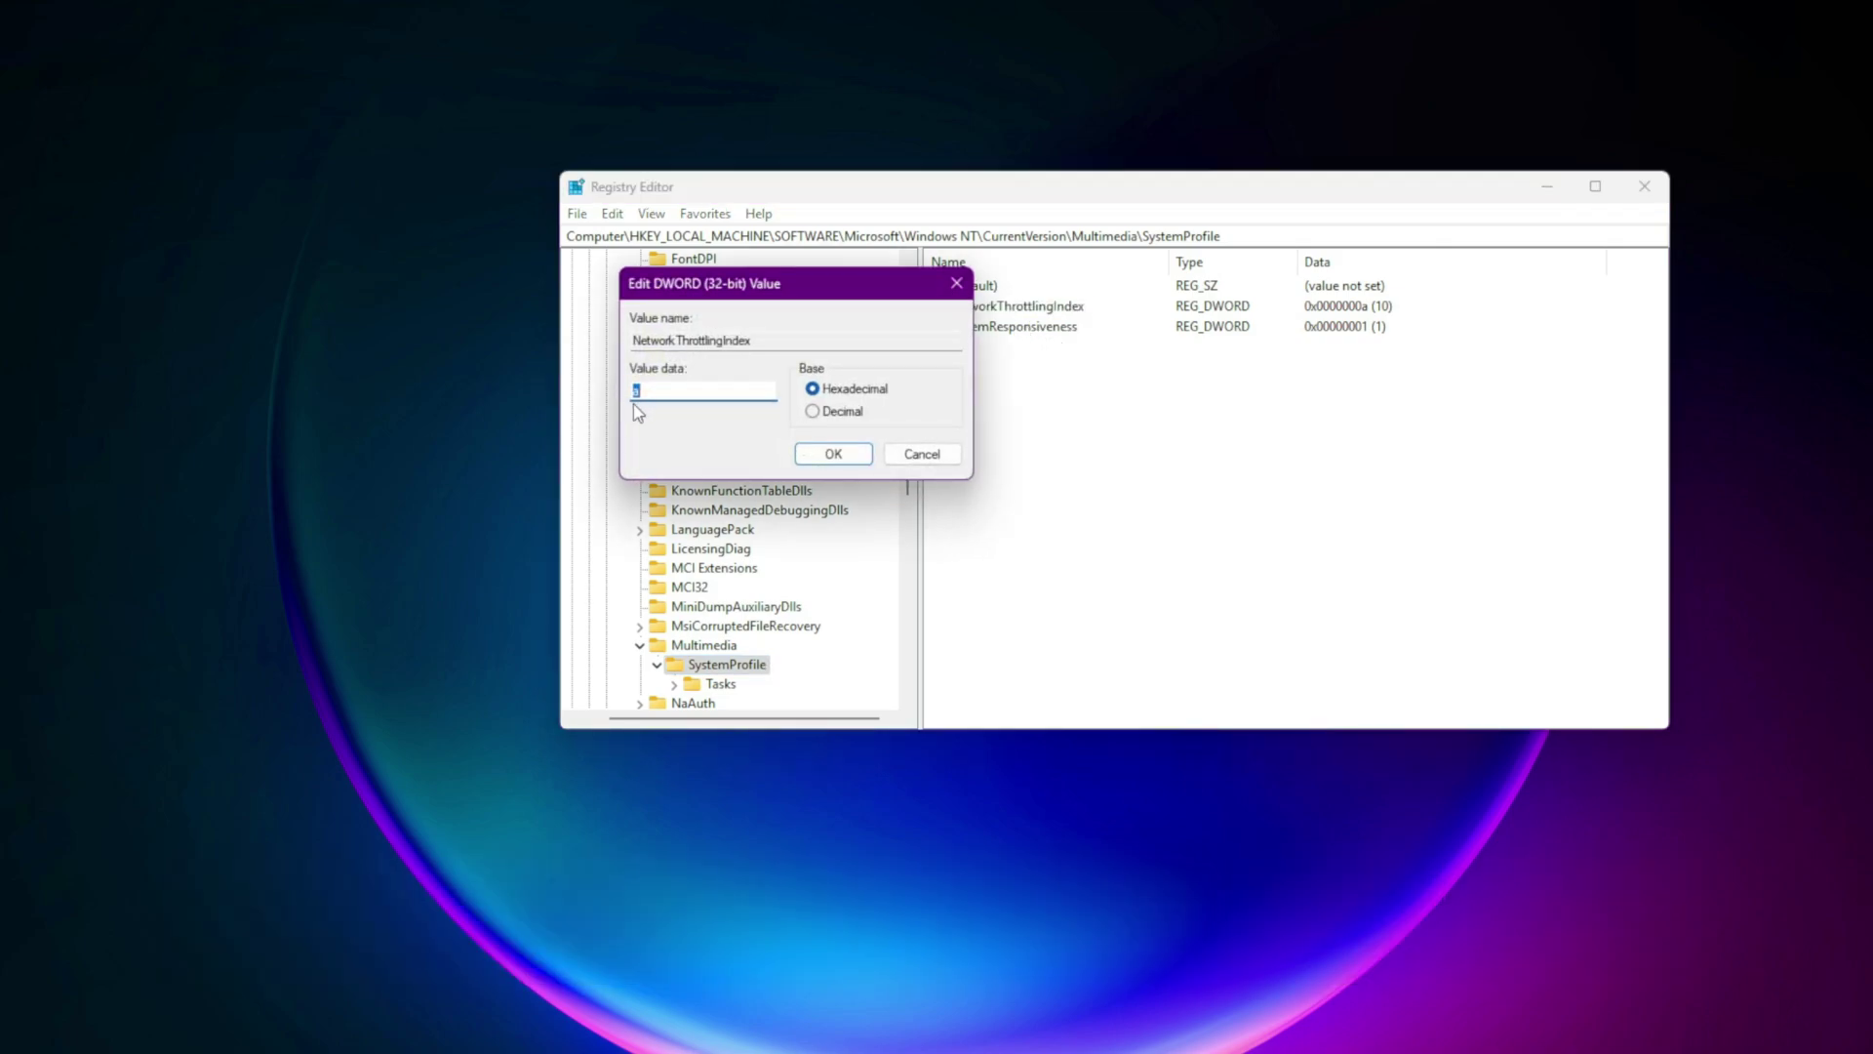
pyautogui.write('FFFFFFFF')
pyautogui.click(834, 461)
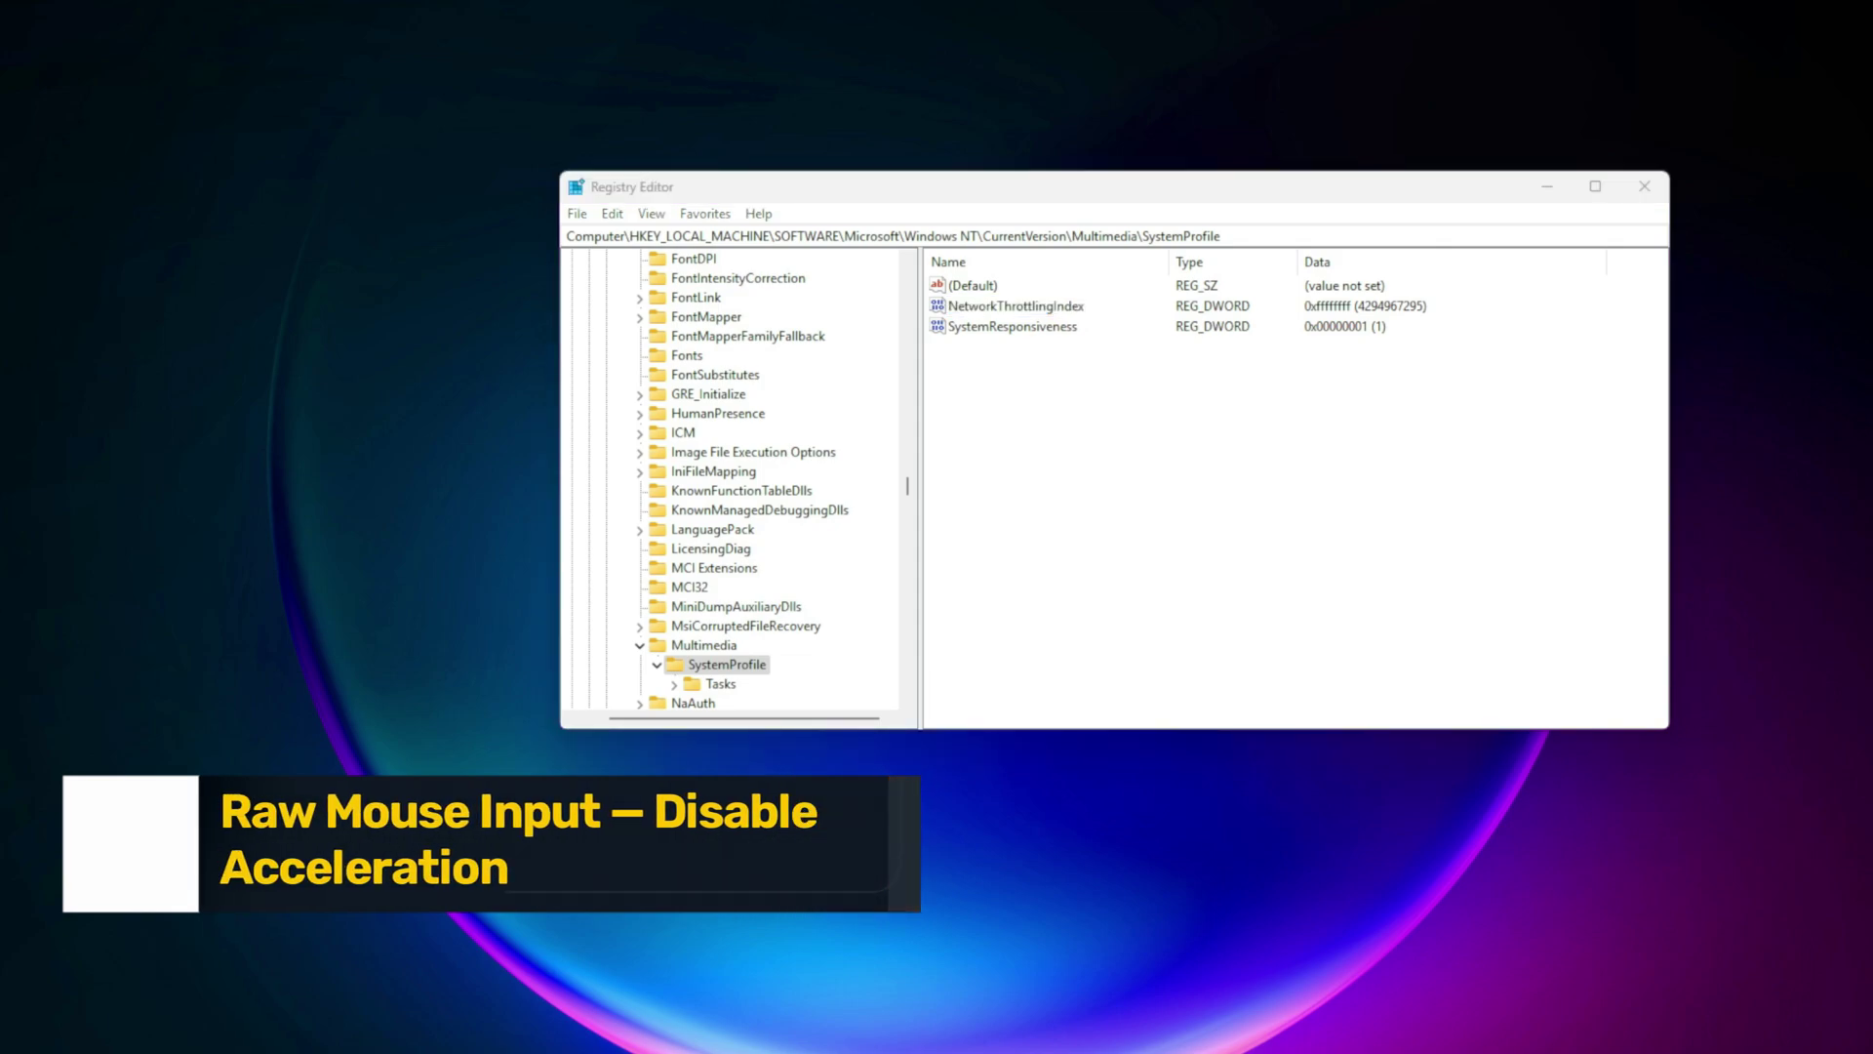
# Navigate to the HKEY_CURRENT_USER\Control Panel\Mouse key.
pyautogui.click(1047, 237)
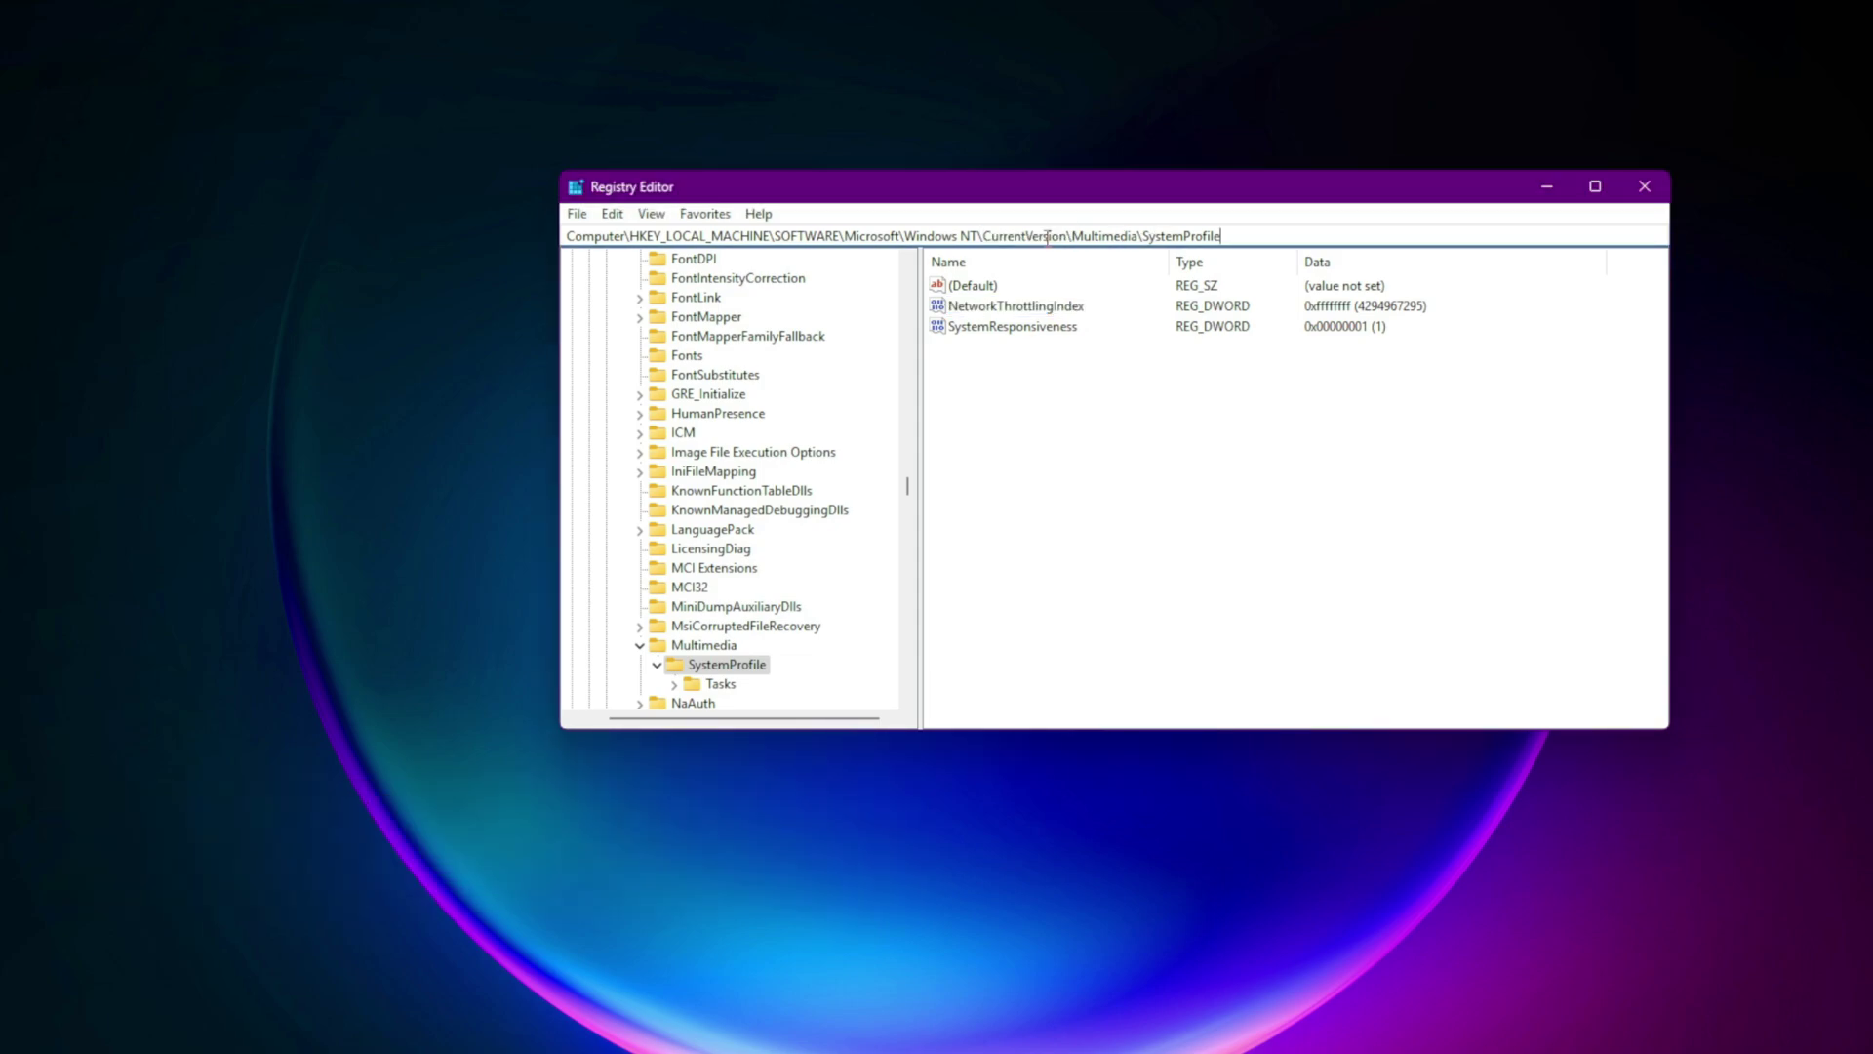
pyautogui.hotkey('ctrl', 'a')
pyautogui.press('BackSpace')
pyautogui.write('HKEY_CURRENT_USER\\Control Panel\\Mouse')
pyautogui.press('Return')
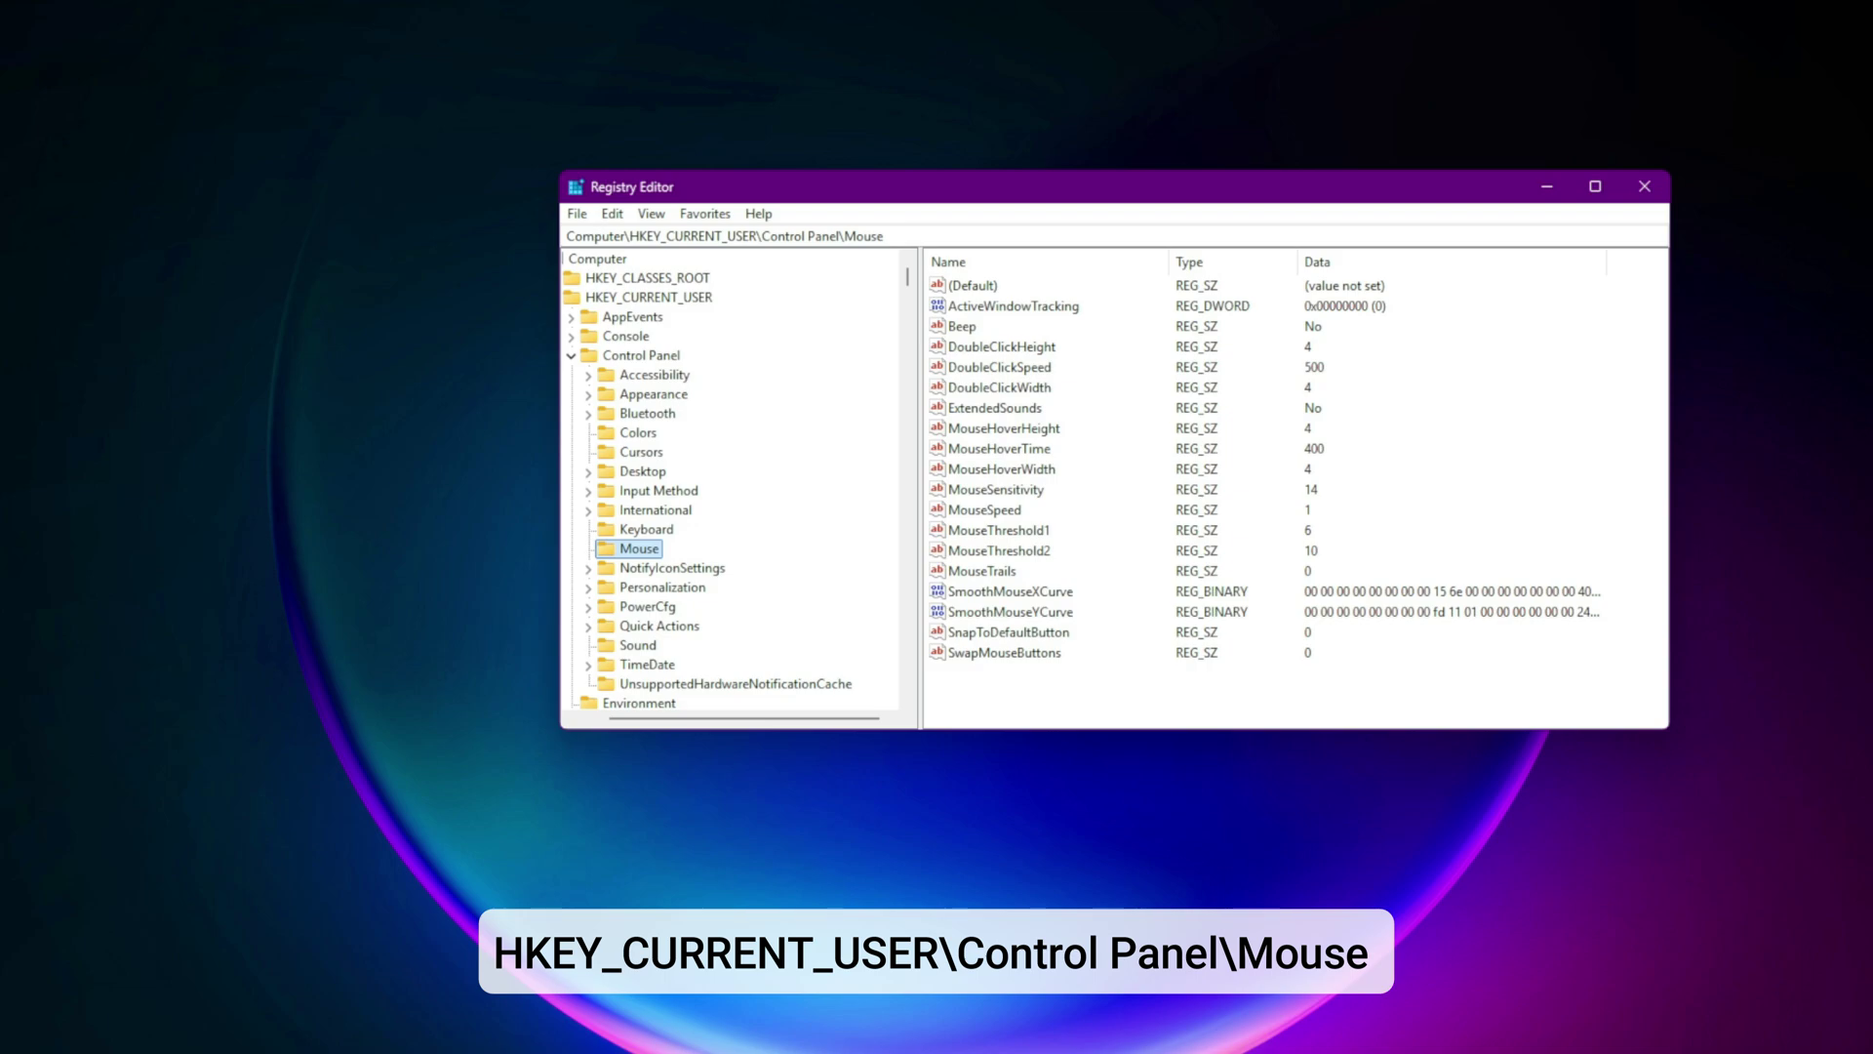
# Set MouseSpeed, MouseThreshold1 and MouseThreshold2 each to 0.
pyautogui.doubleClick(985, 509)
pyautogui.write('0')
pyautogui.click(883, 418)
pyautogui.doubleClick(1024, 532)
pyautogui.write('0')
pyautogui.press('Return')
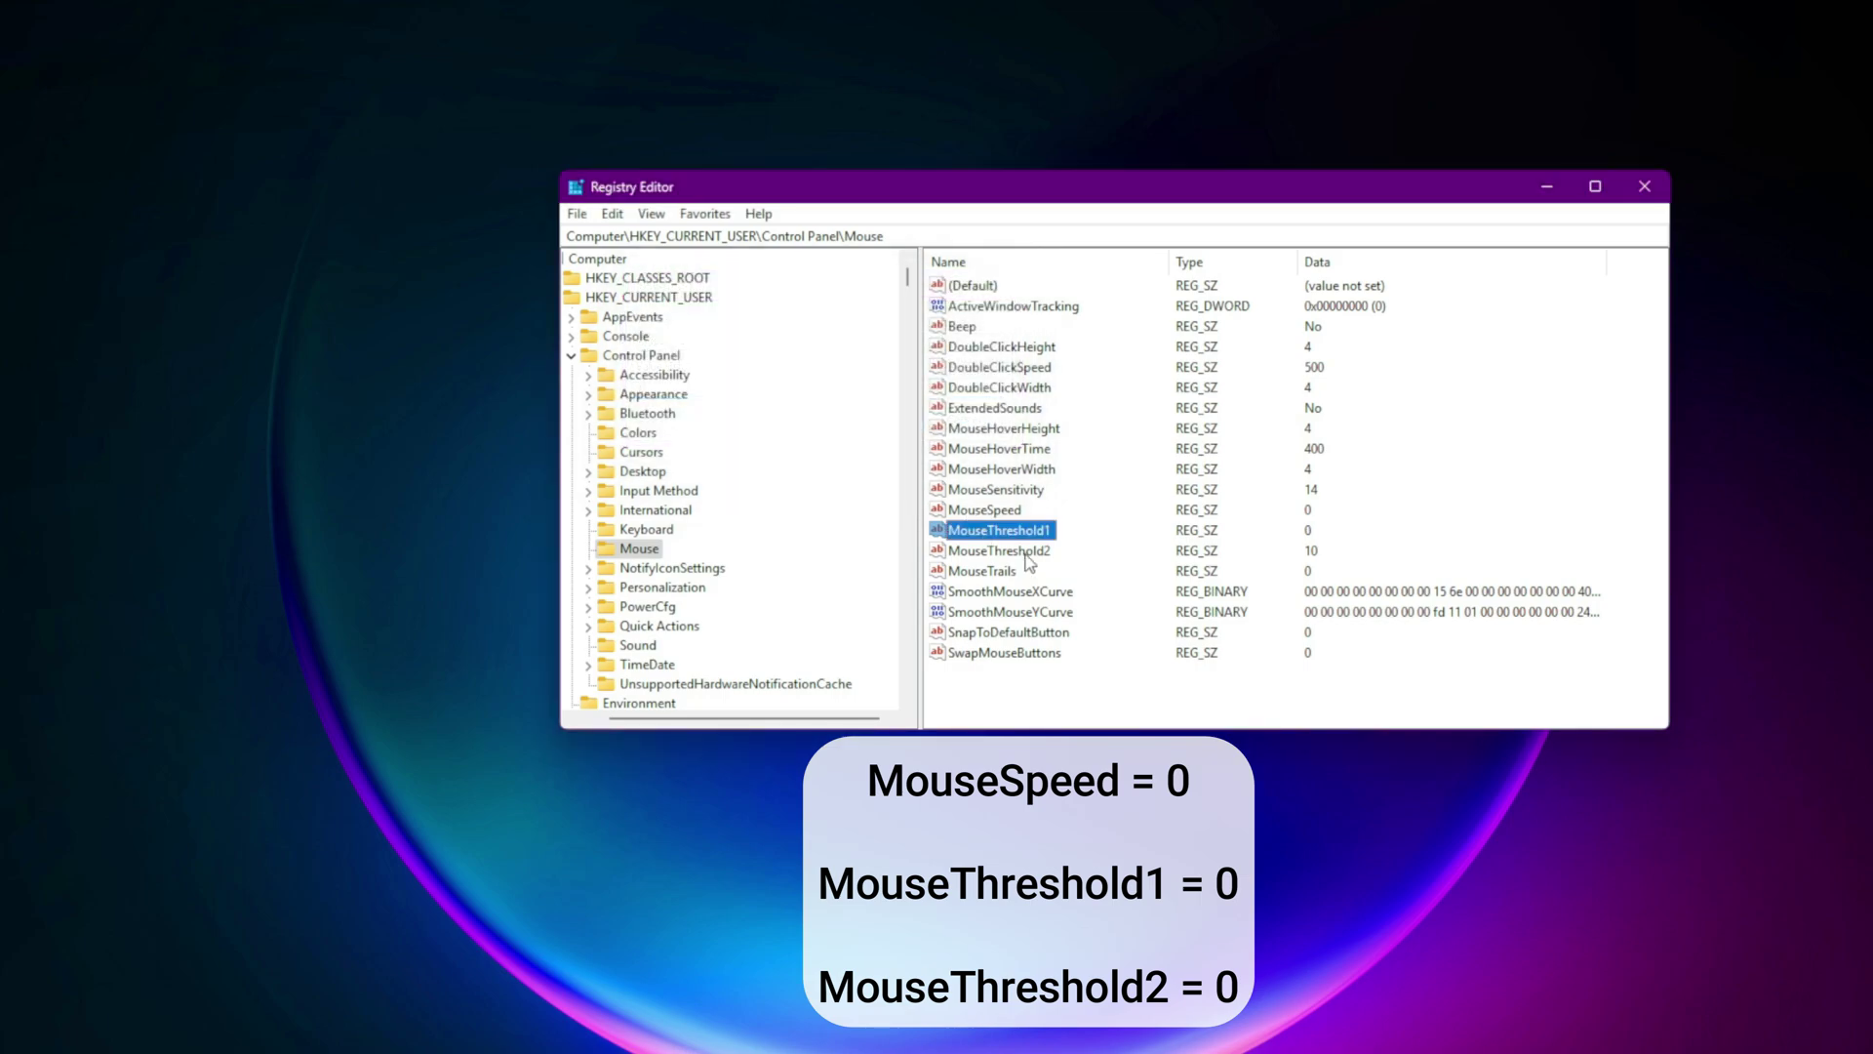
pyautogui.doubleClick(1025, 552)
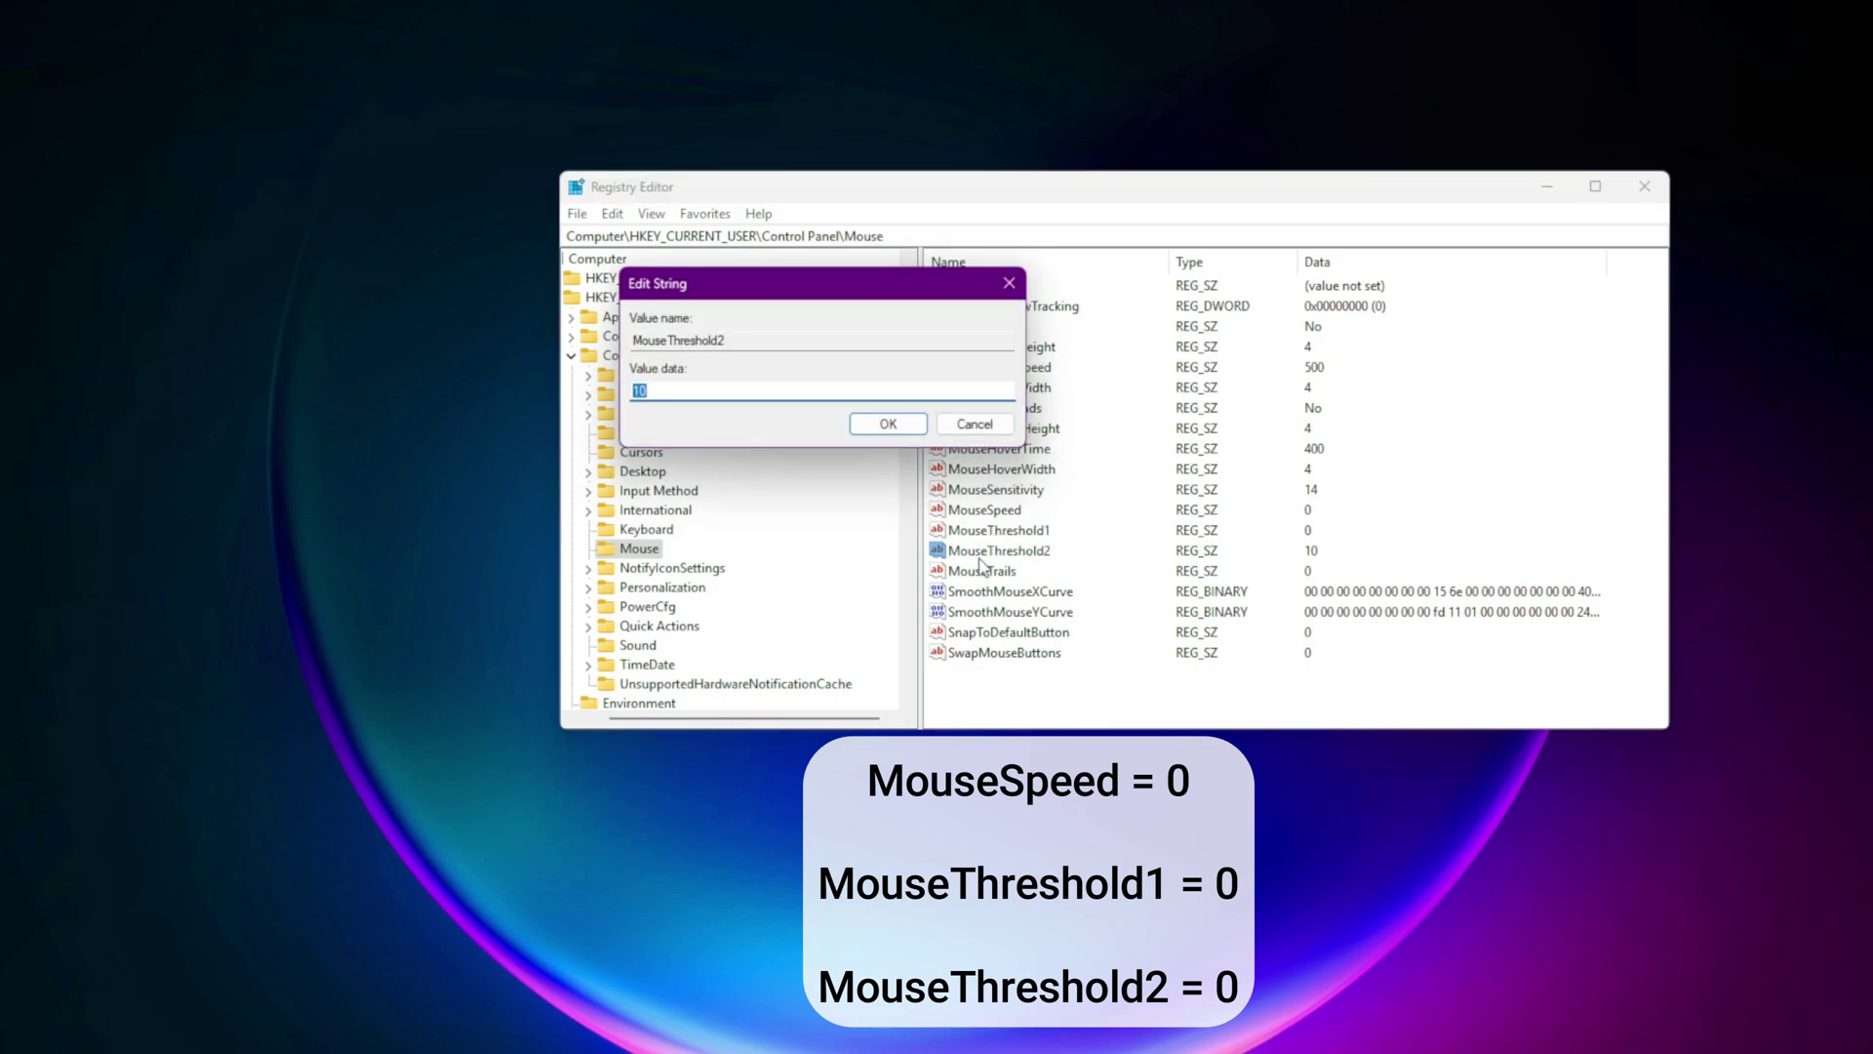
pyautogui.write('0')
pyautogui.press('Return')
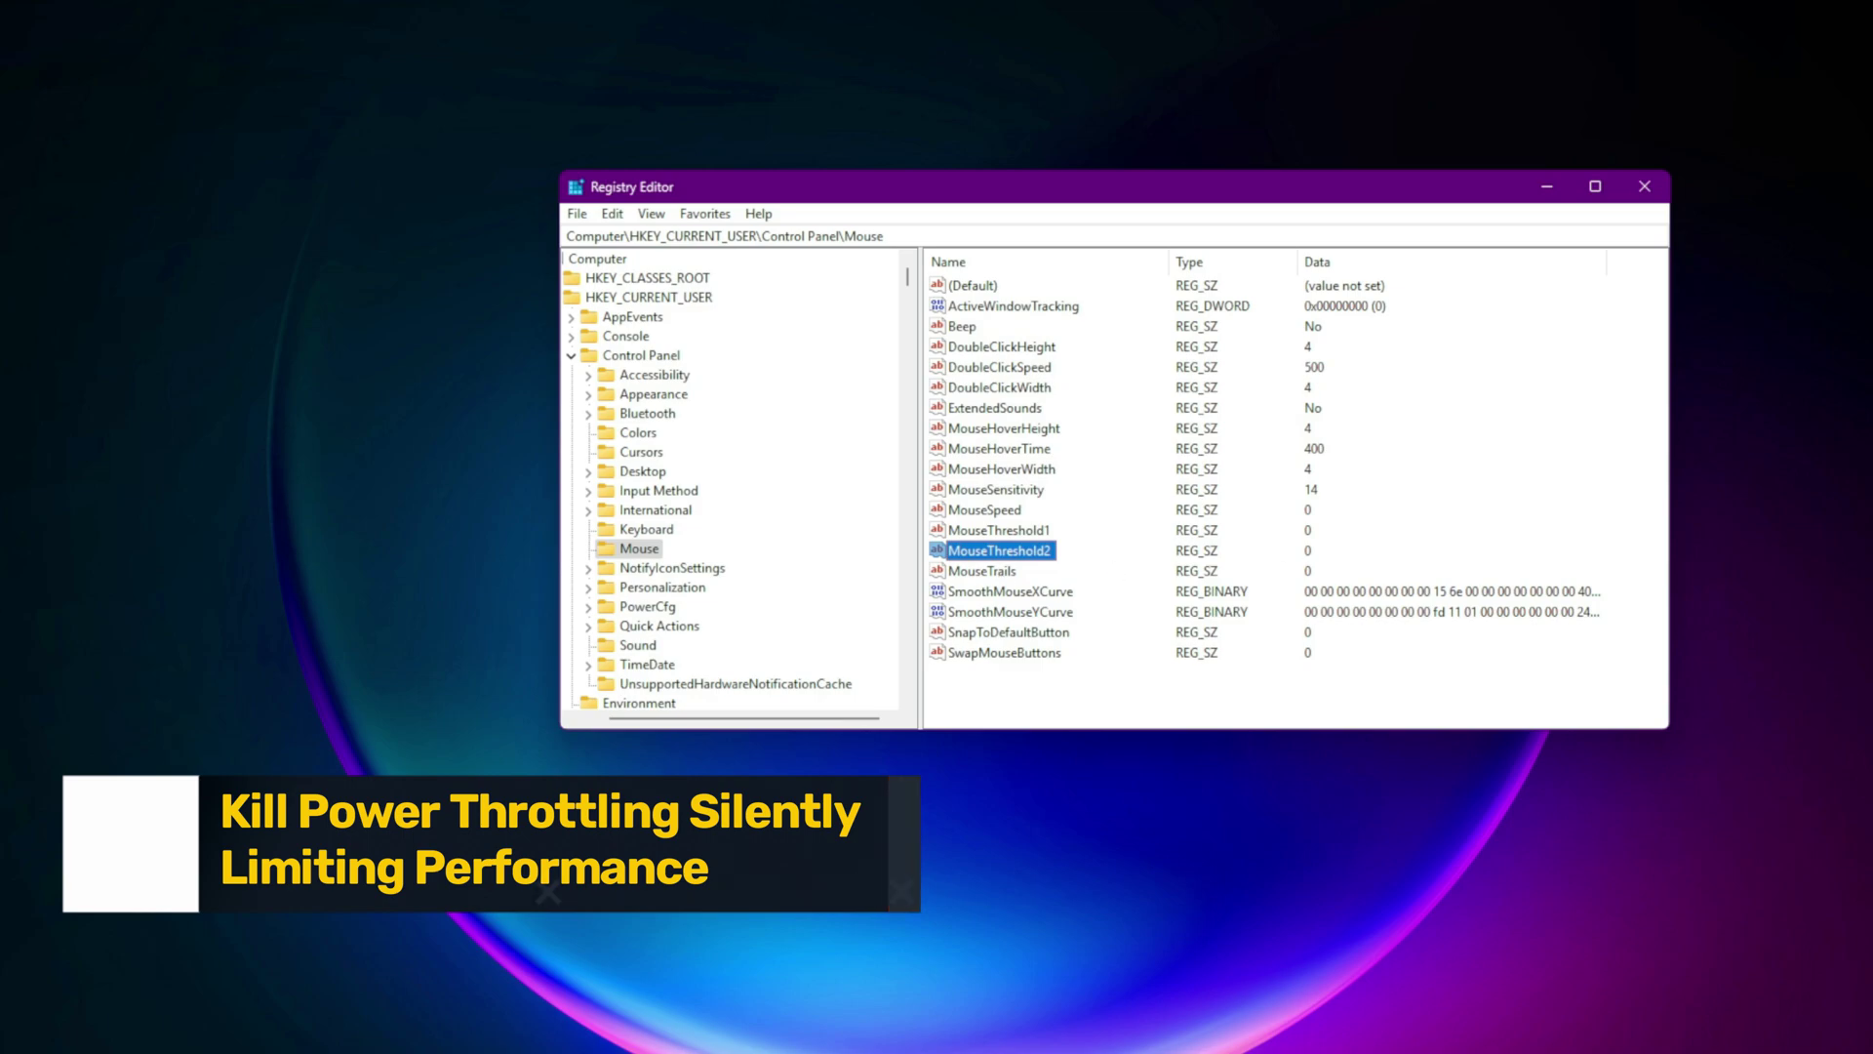
# Navigate to the Power\PowerThrottling key using the pasted path.
pyautogui.click(988, 231)
pyautogui.press('BackSpace')
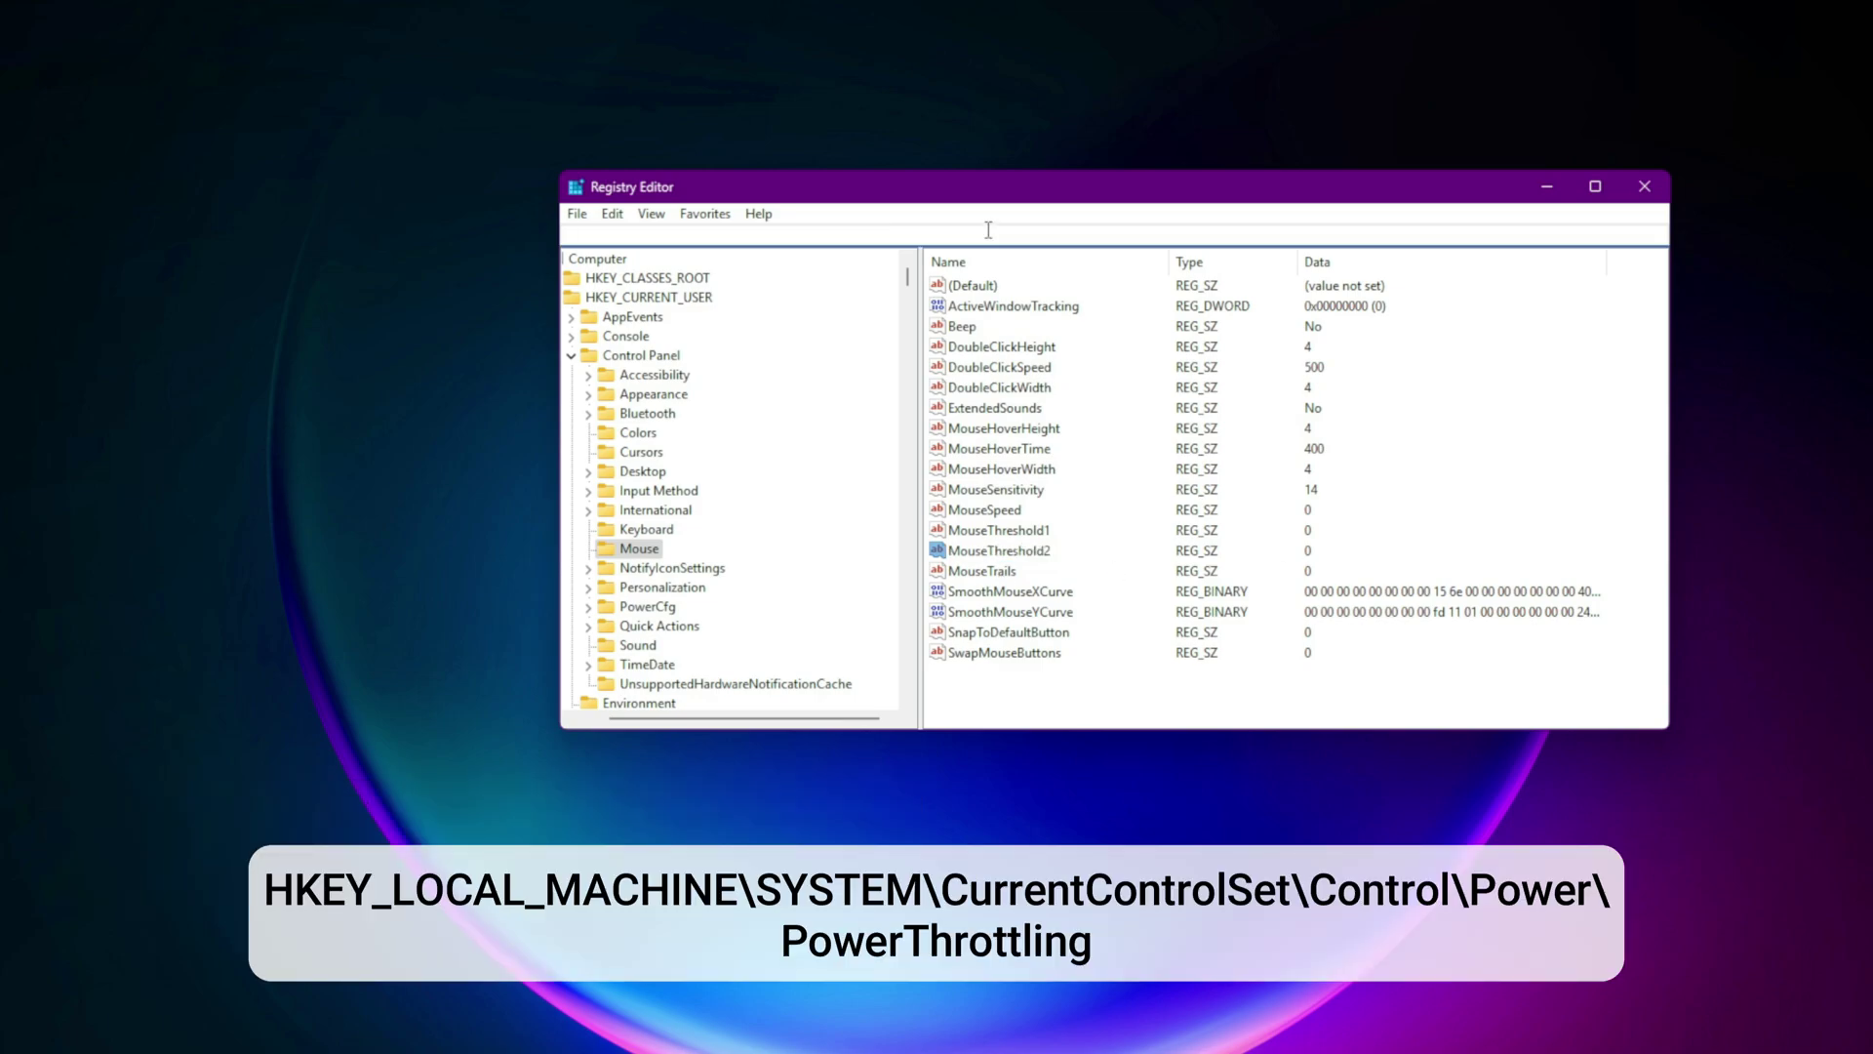
pyautogui.write('HKEY_LOCAL_MACHINE\\SYSTEM\\CurrentControlSet\\Control\\Power\\PowerThrottling')
pyautogui.press('Return')
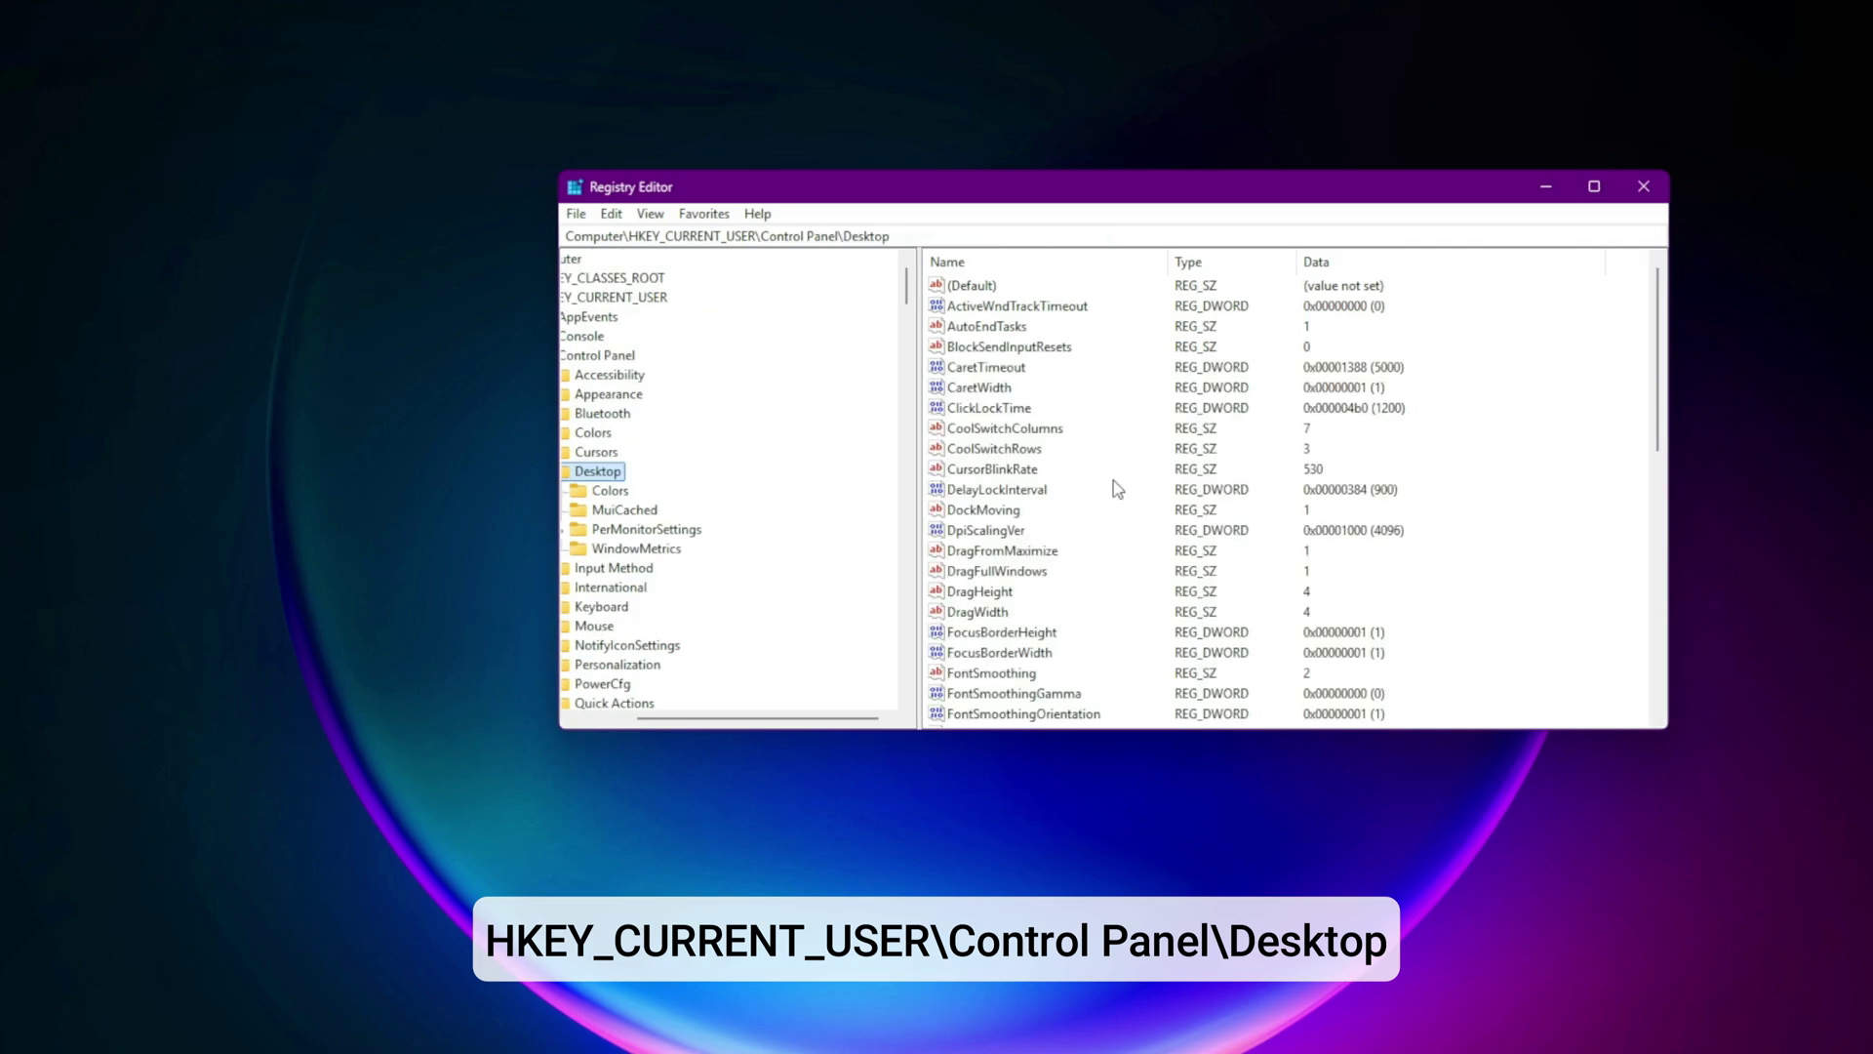
# Change MenuShowDelay's data from 400 to 10 in its edit dialog.
pyautogui.scroll(-5, 1105, 517)
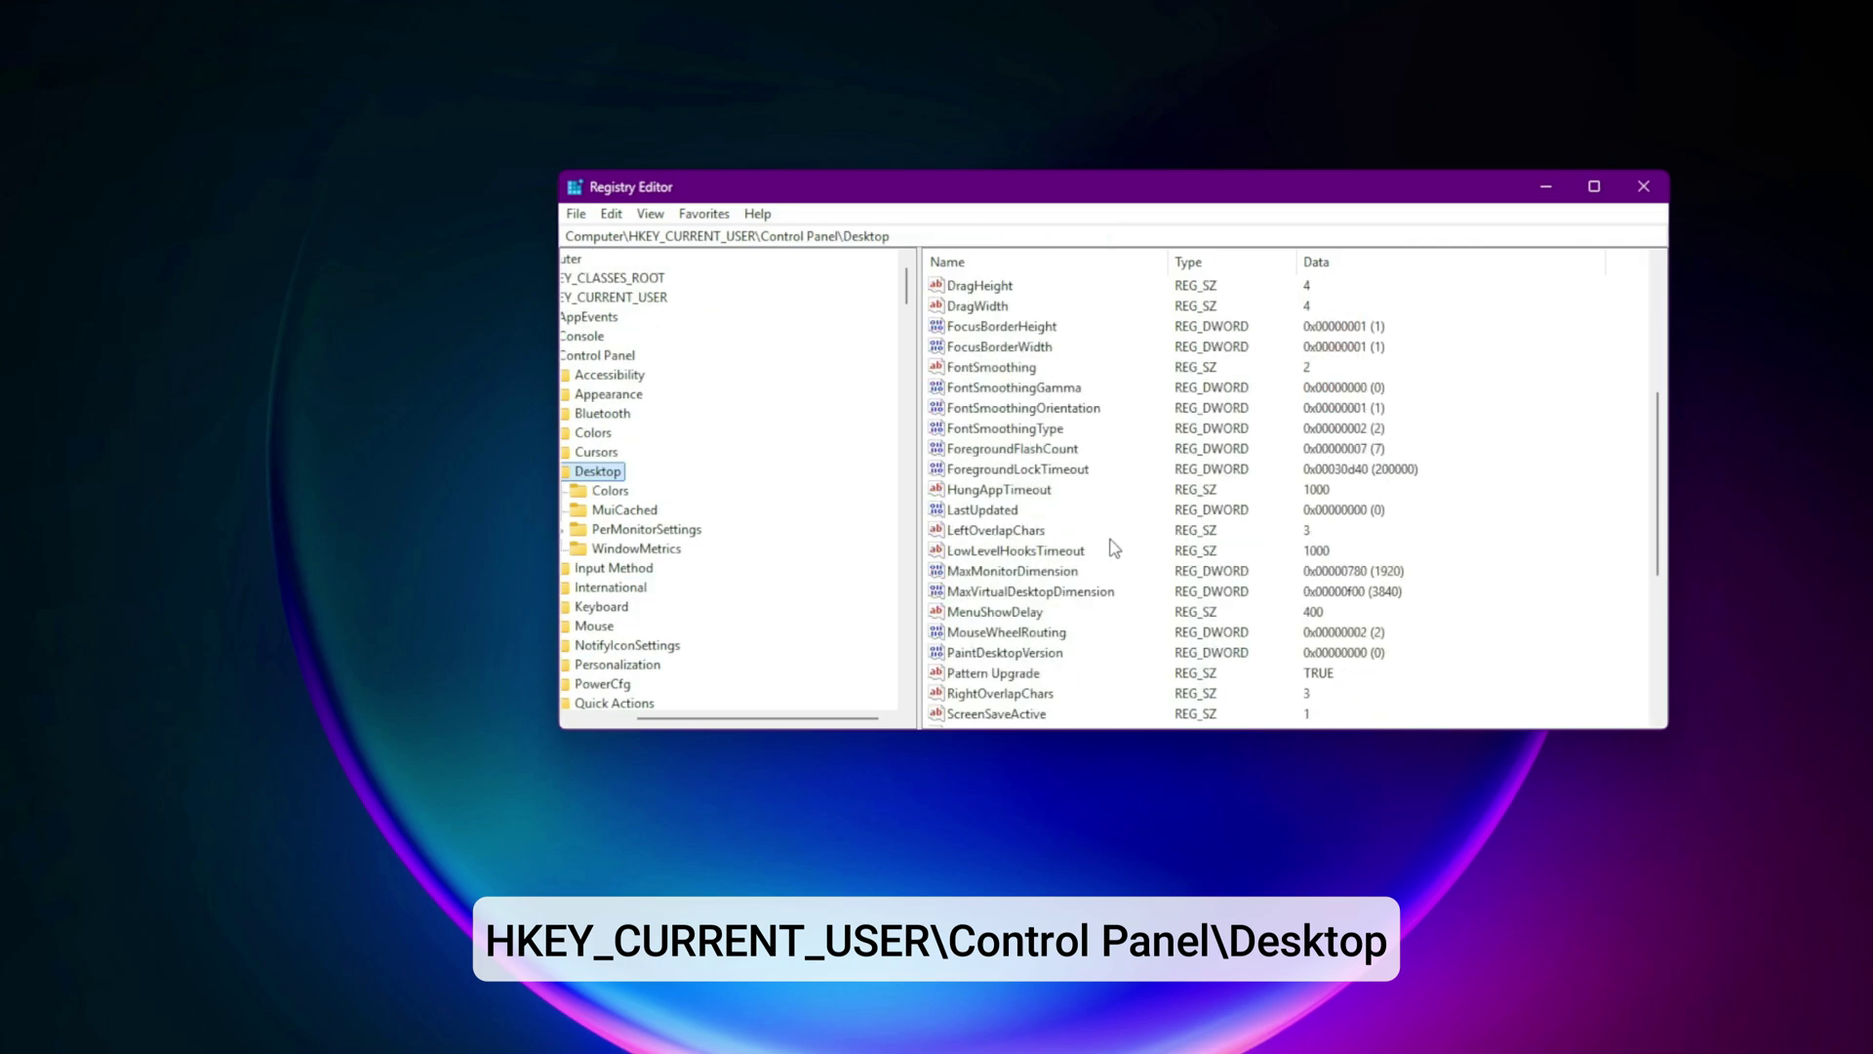
pyautogui.doubleClick(1019, 615)
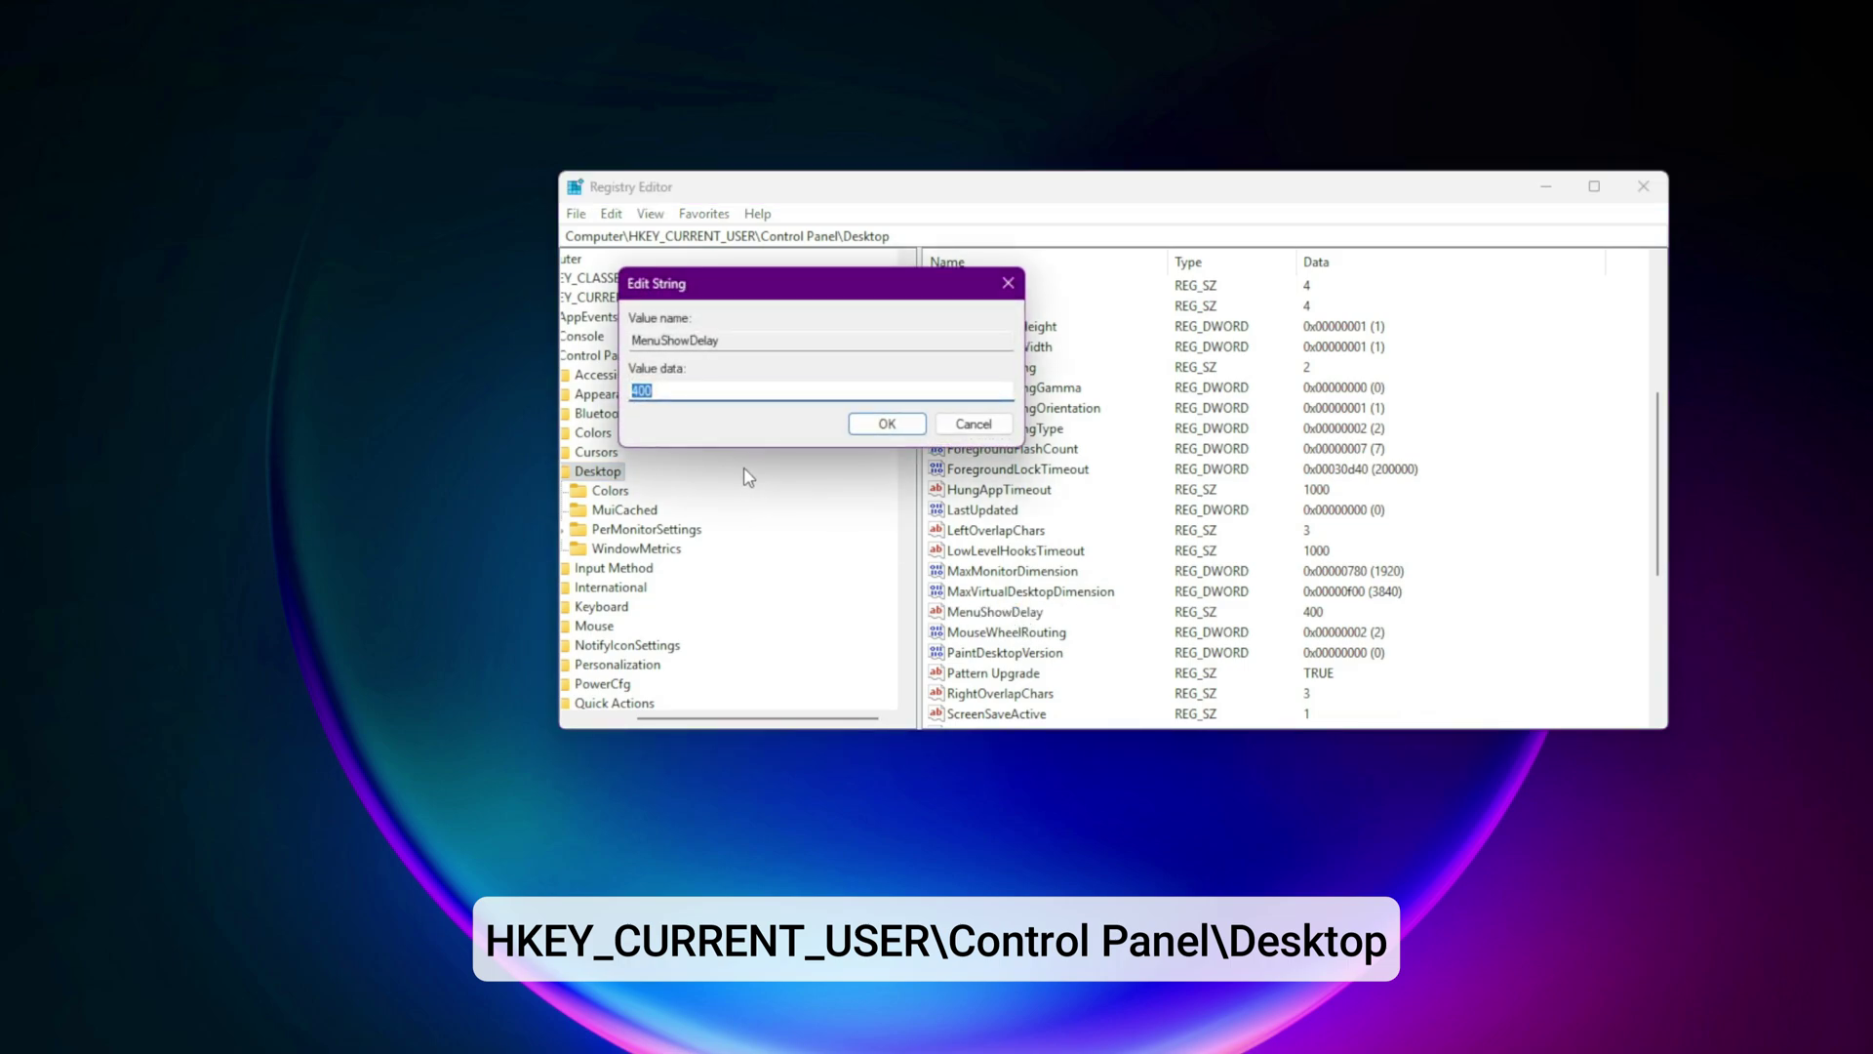
pyautogui.write('10')
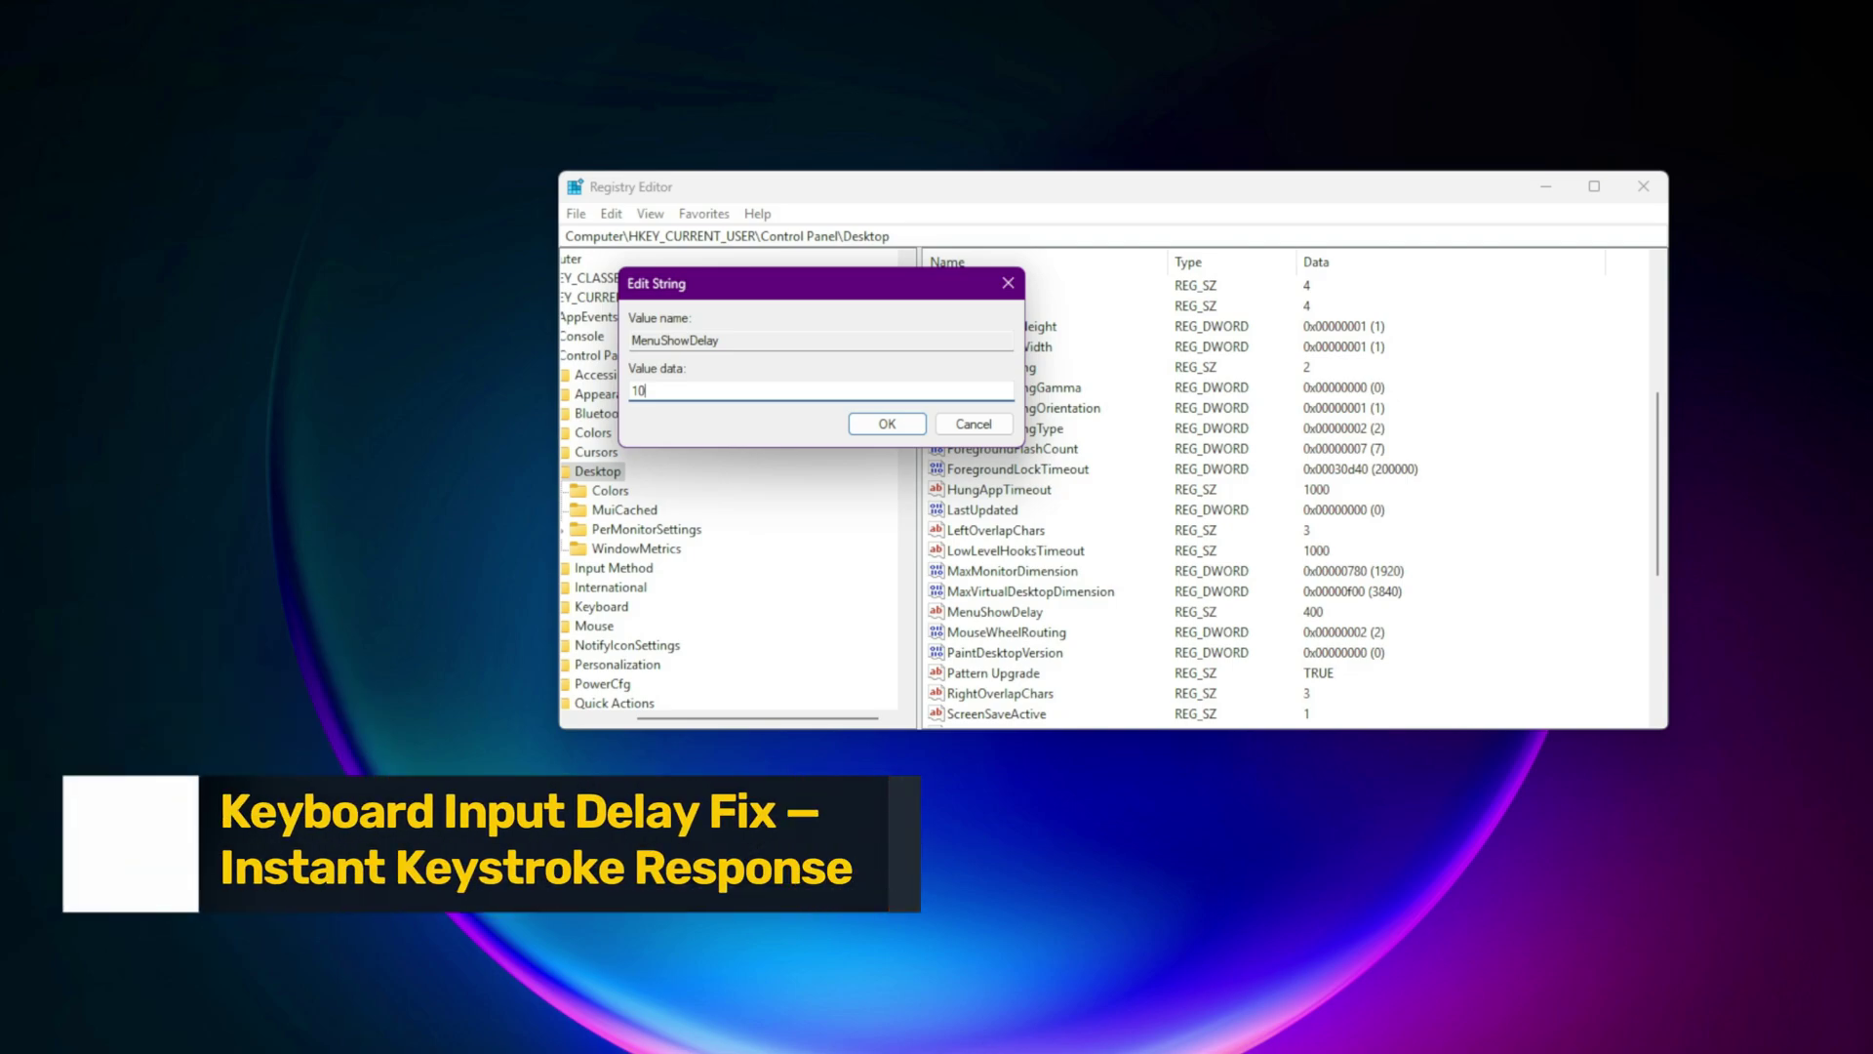
# Save MenuShowDelay as 10 and navigate to the Control Panel\Keyboard key.
pyautogui.press('Return')
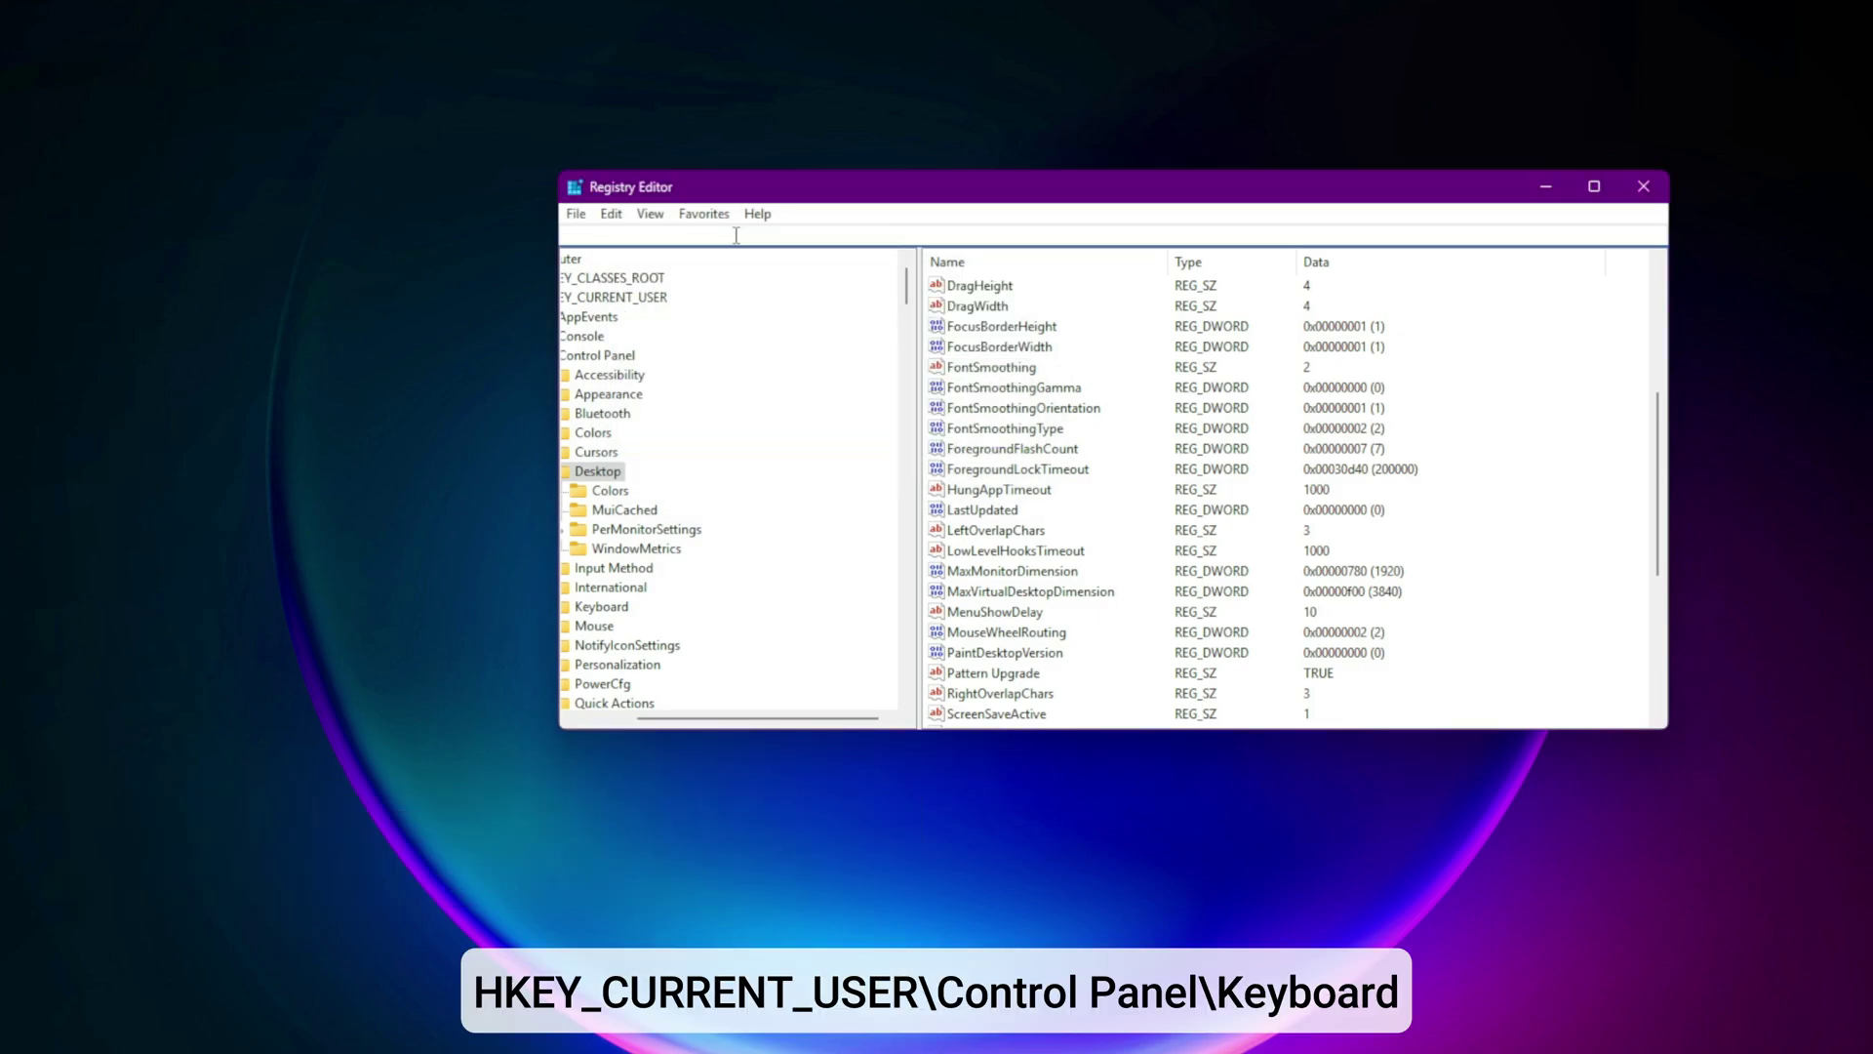
pyautogui.click(736, 235)
pyautogui.hotkey('ctrl', 'a')
pyautogui.write('HKEY_CURRENT_USER\\Control Panel\\Keyboard')
pyautogui.press('Return')
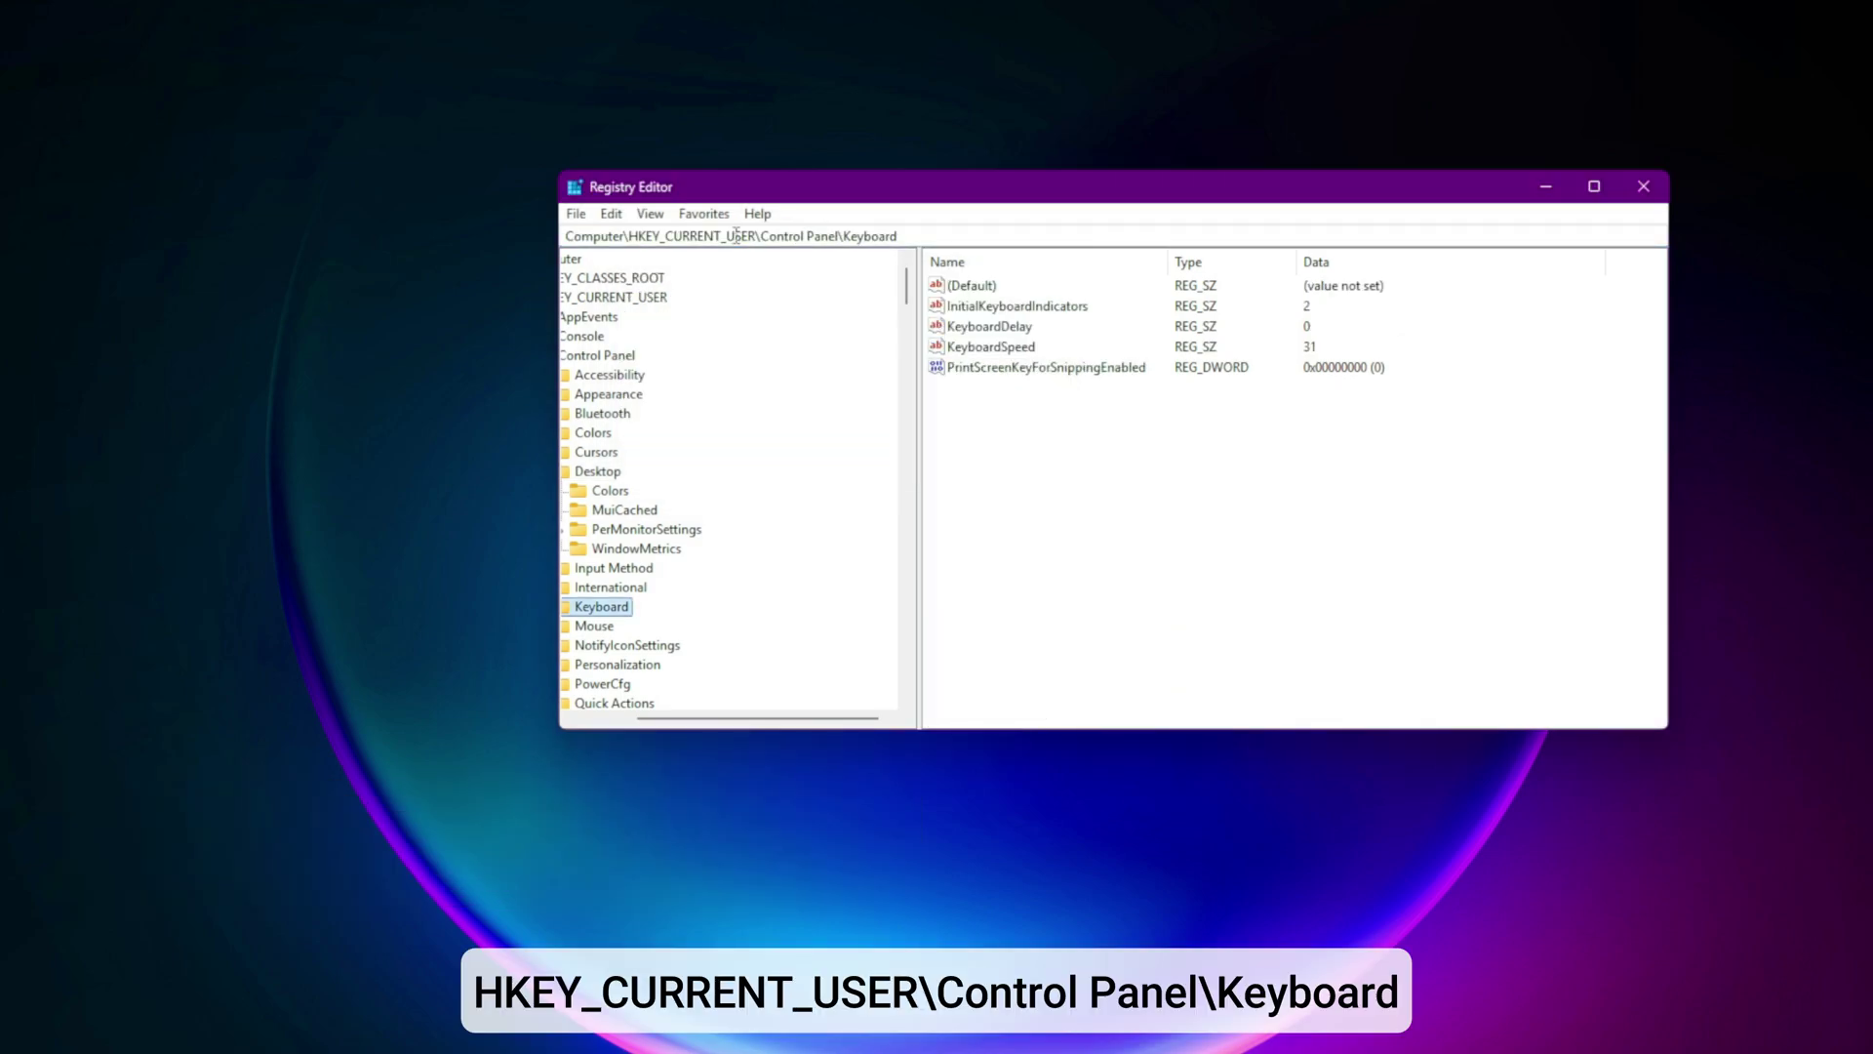
# Confirm KeyboardDelay is 0 and KeyboardSpeed is 31, leaving both unchanged.
pyautogui.doubleClick(1005, 334)
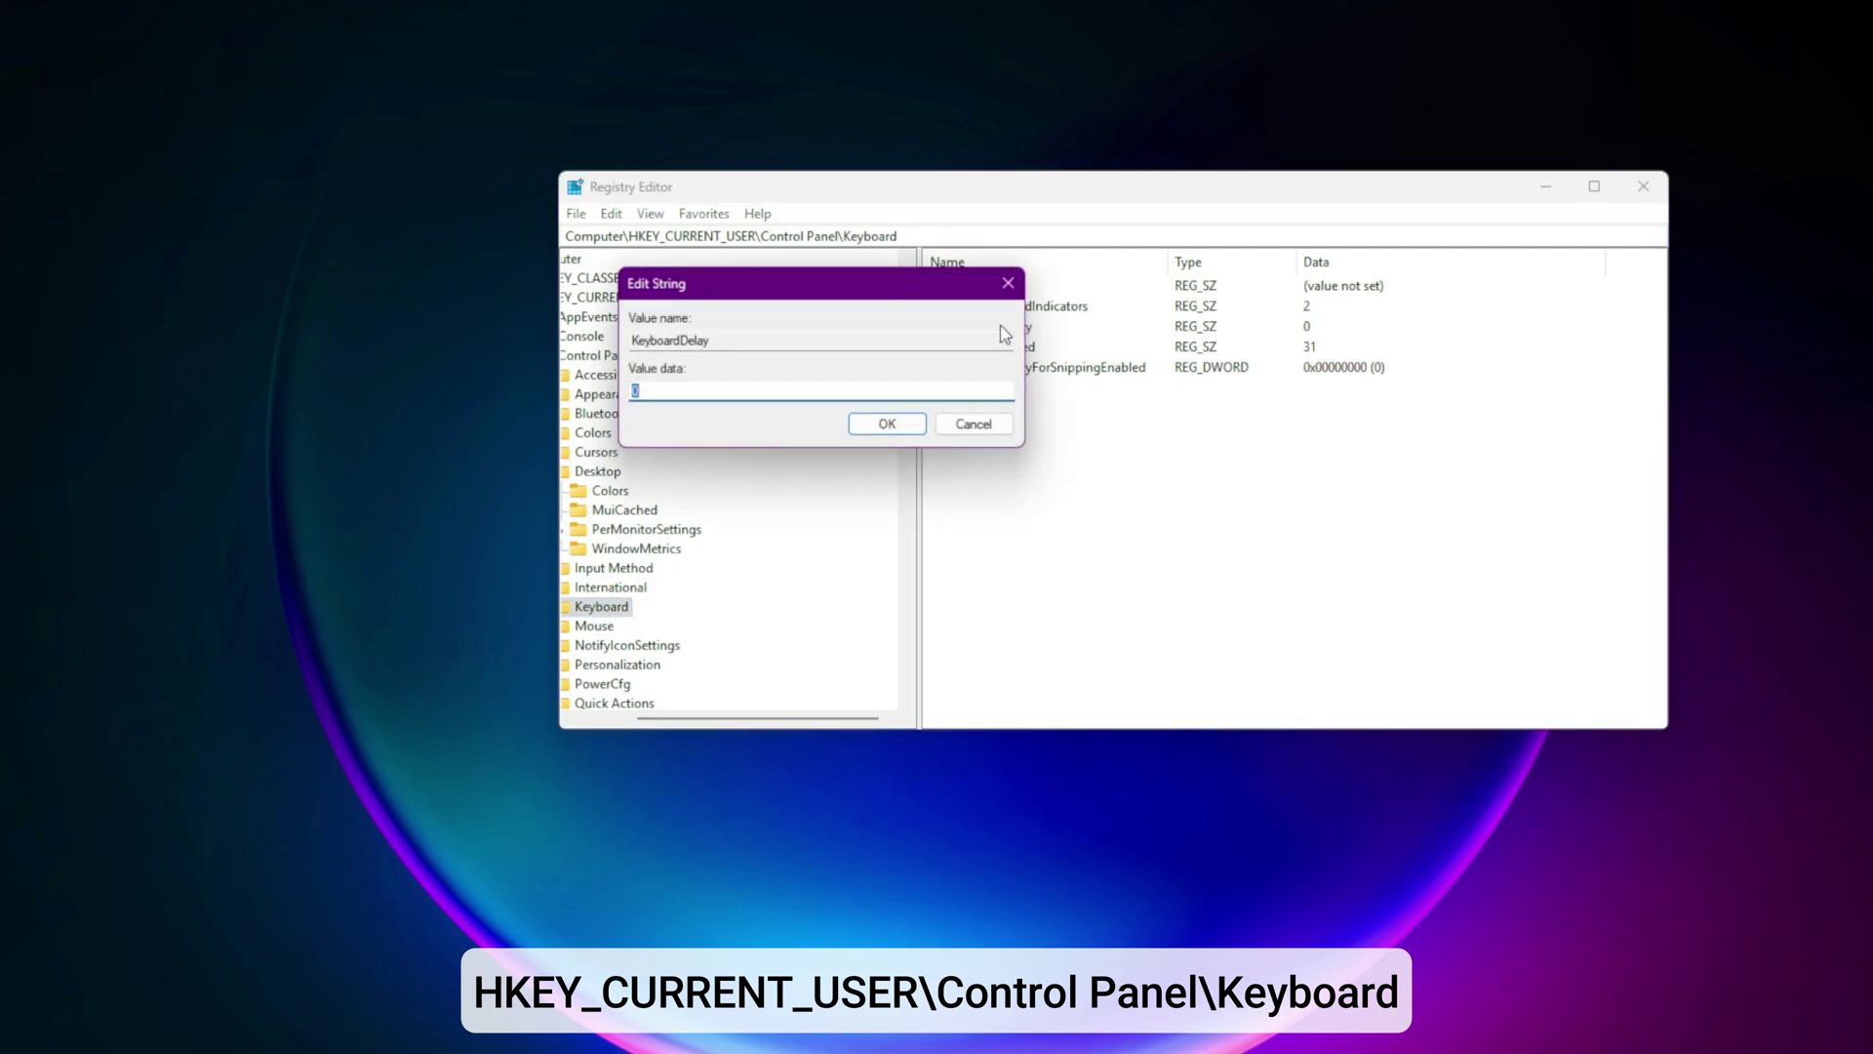
pyautogui.click(886, 424)
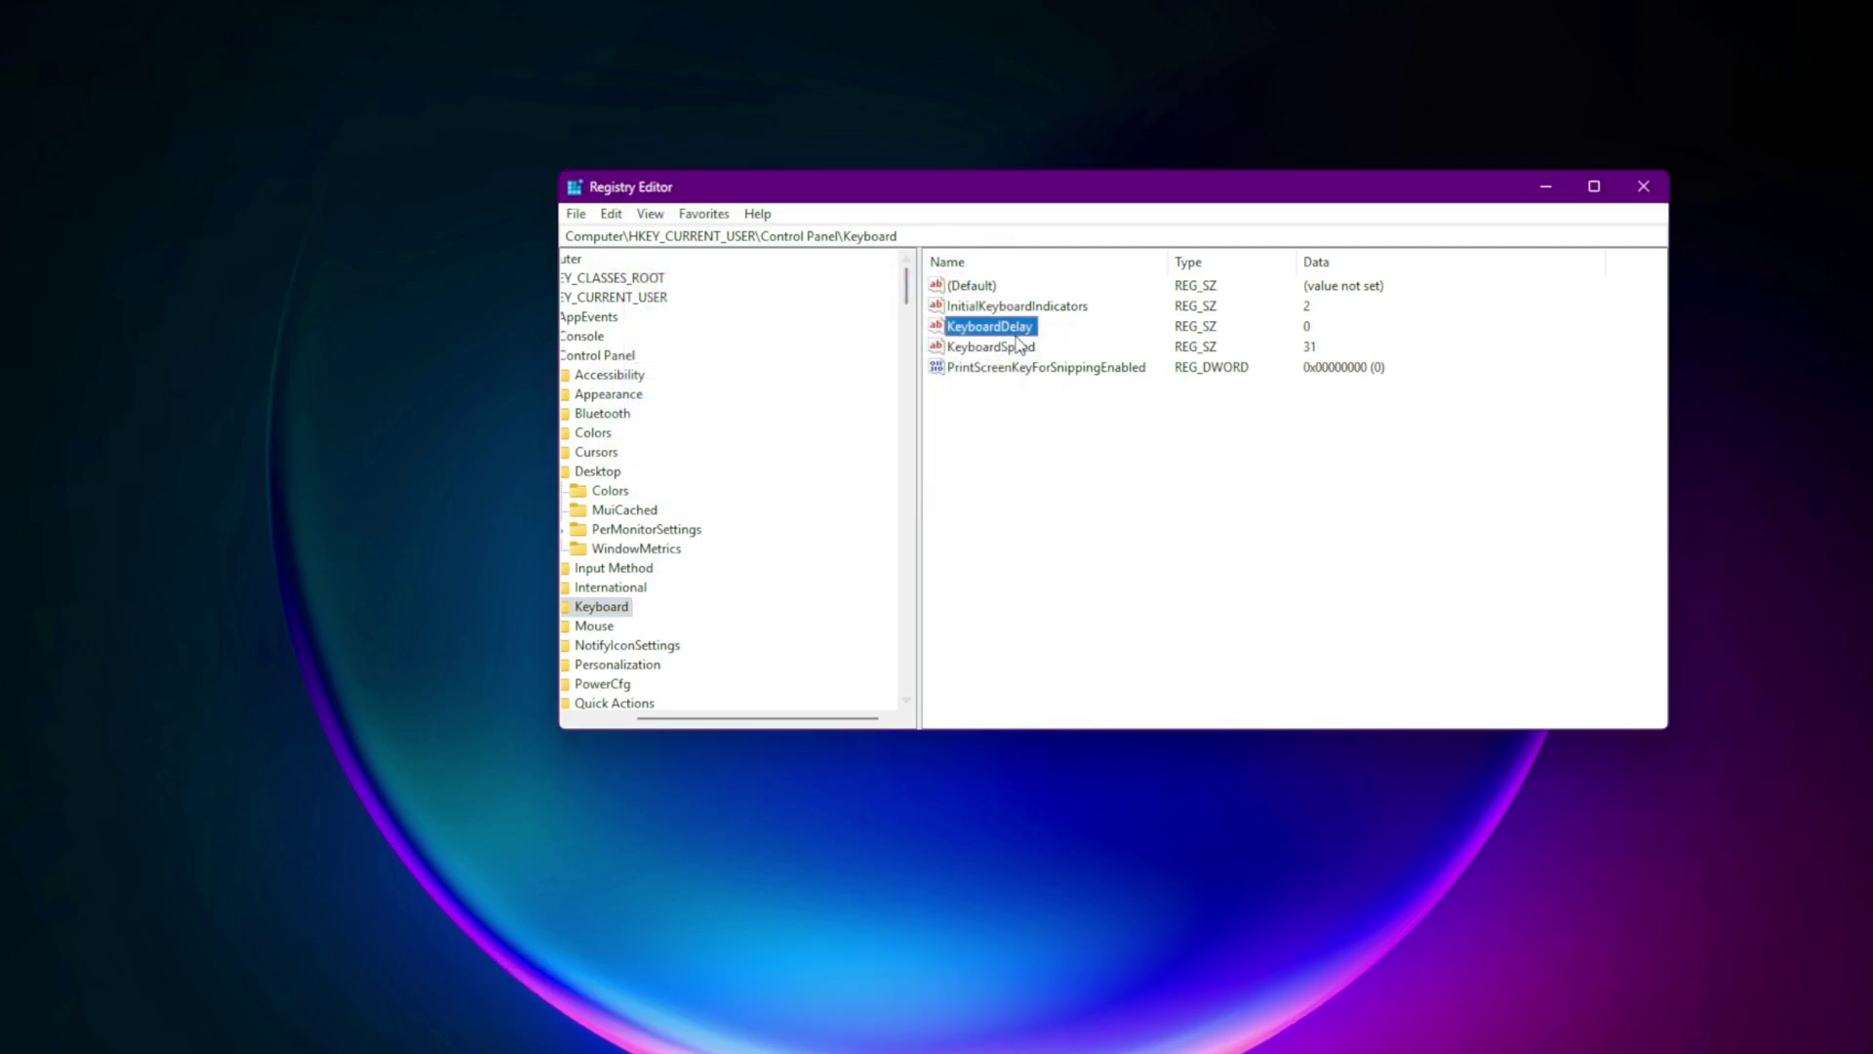
pyautogui.click(1021, 348)
pyautogui.doubleClick(1023, 348)
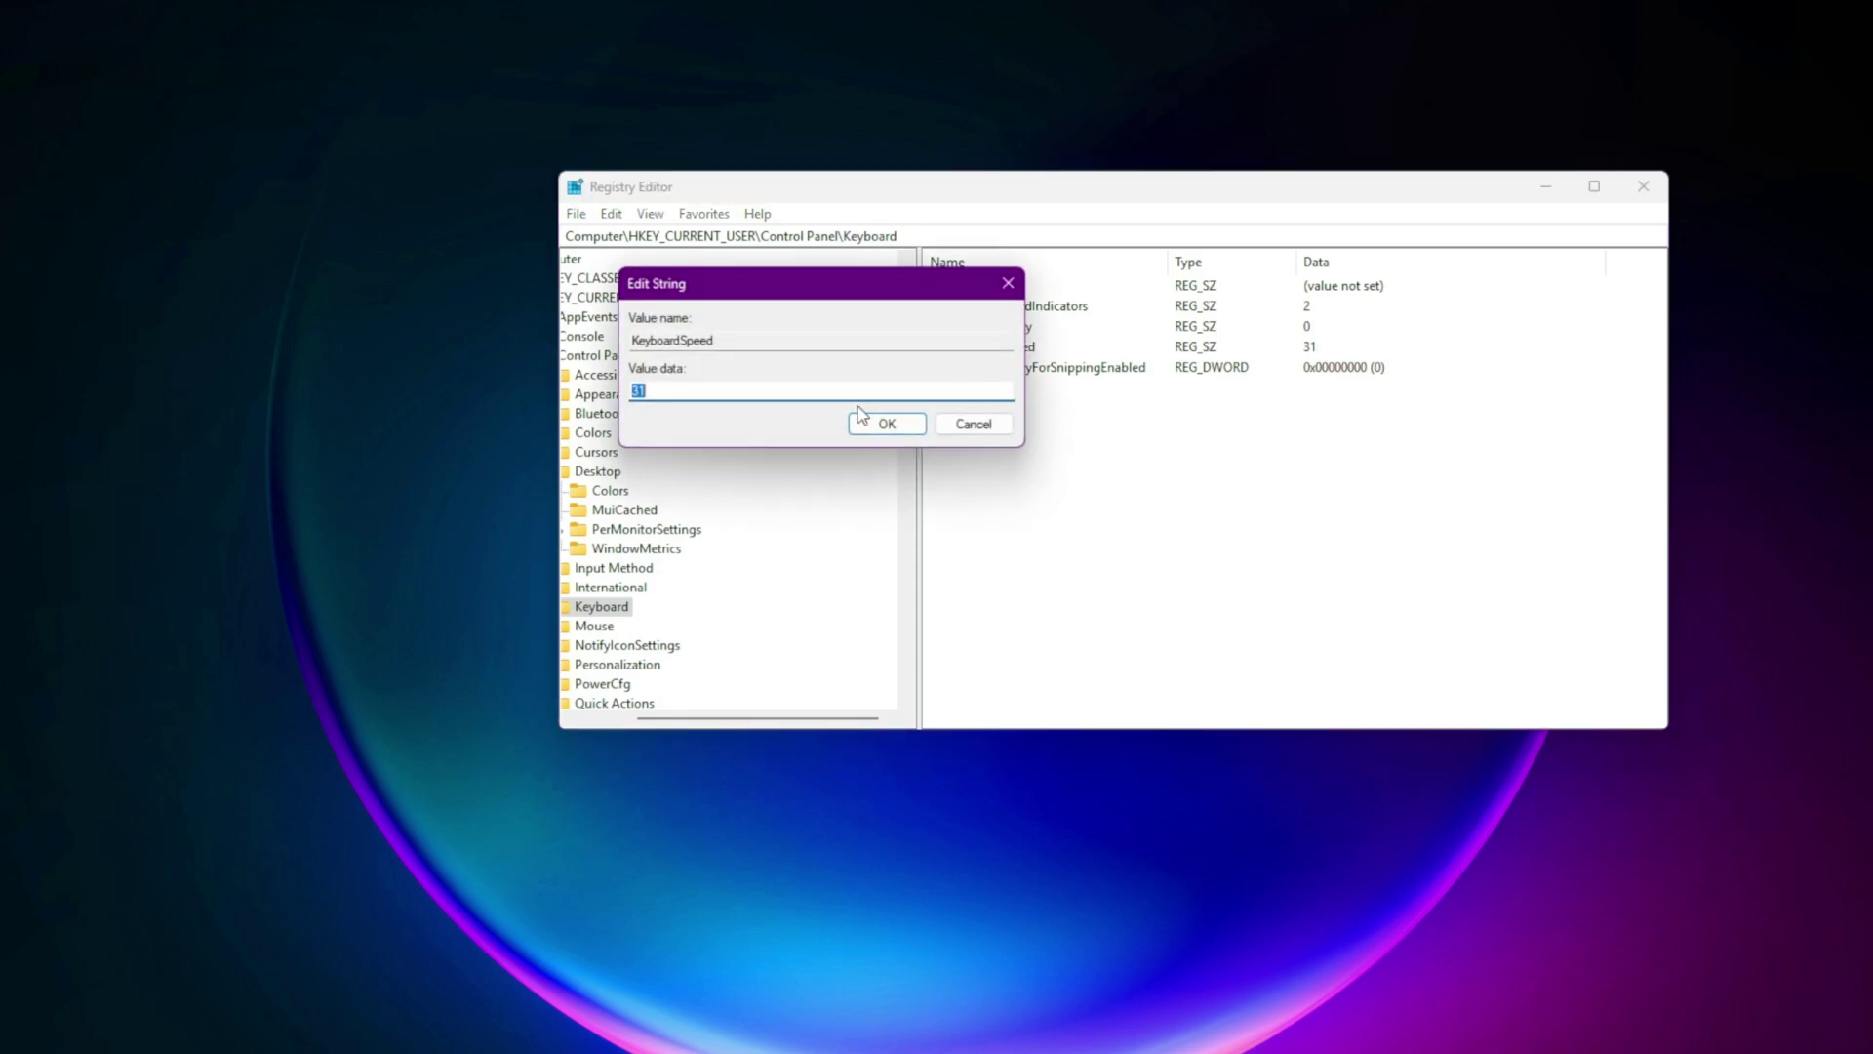
pyautogui.click(885, 424)
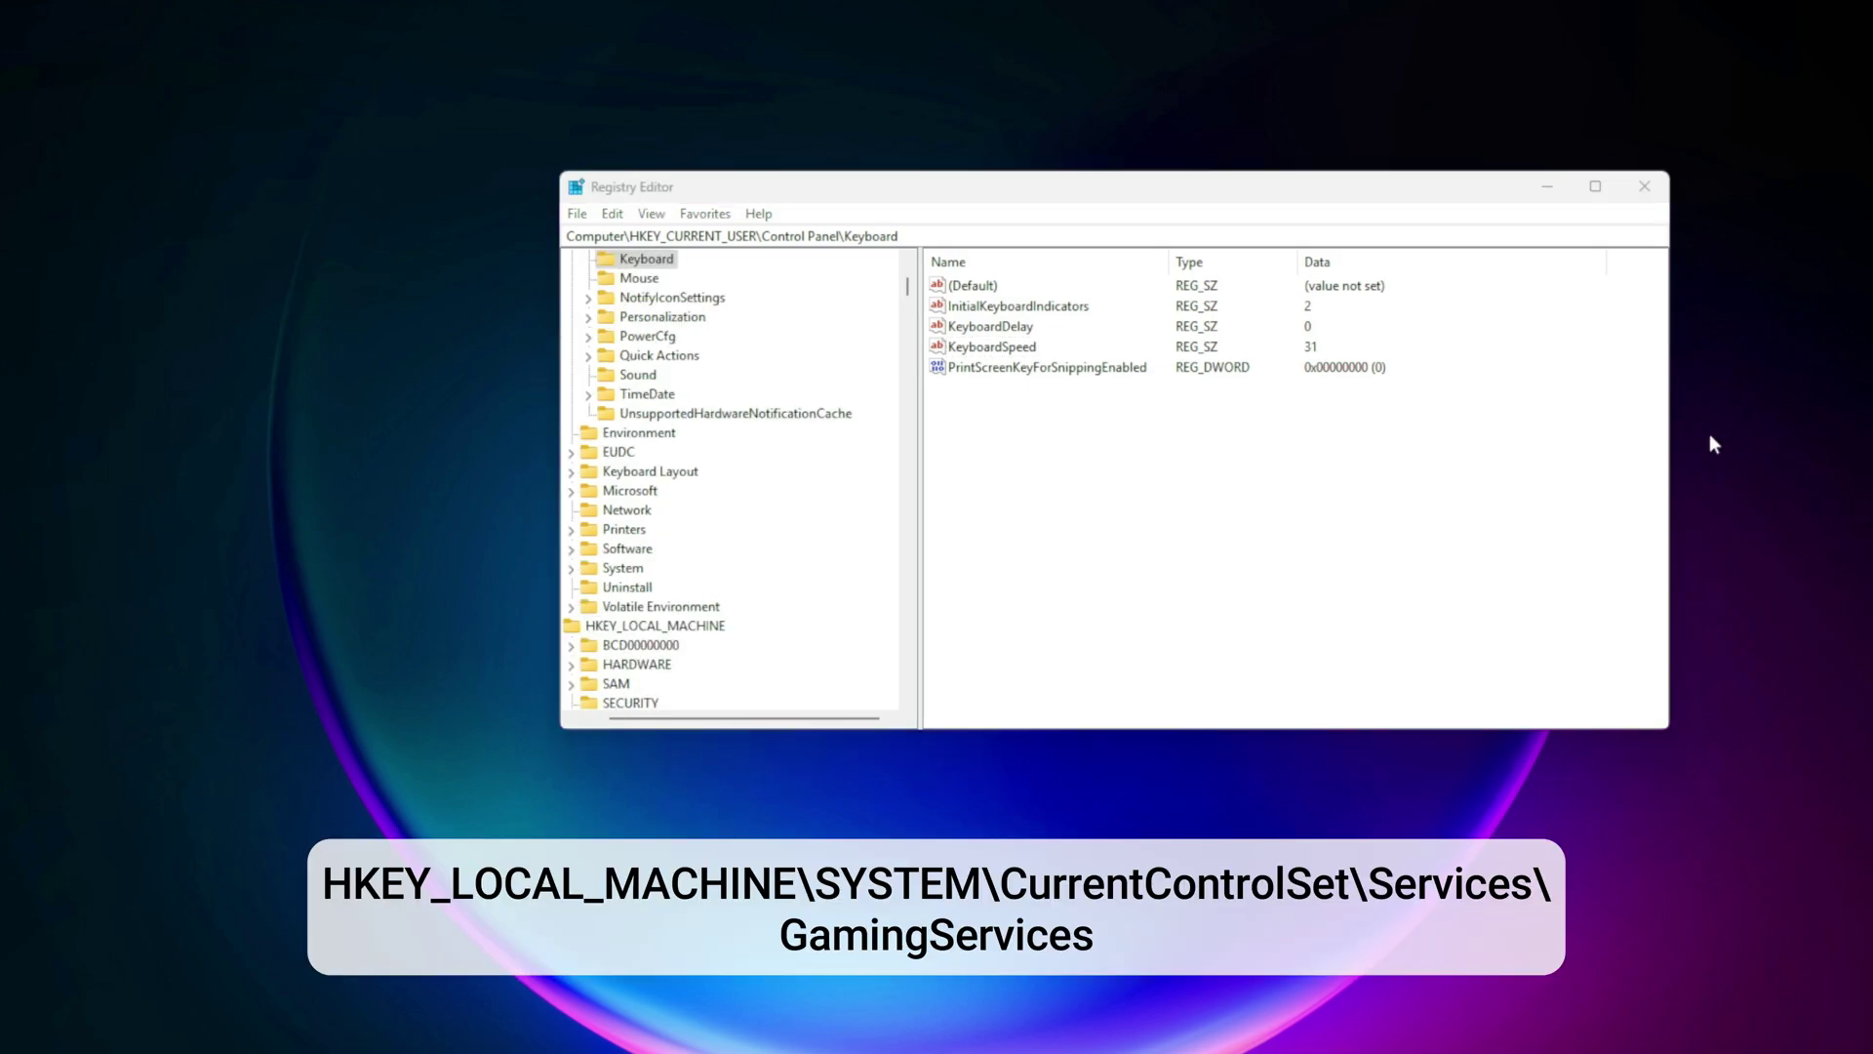
# Navigate to the GamingServices service key by pasting its path into the address bar.
pyautogui.click(937, 235)
pyautogui.hotkey('ctrl', 'a')
pyautogui.press('BackSpace')
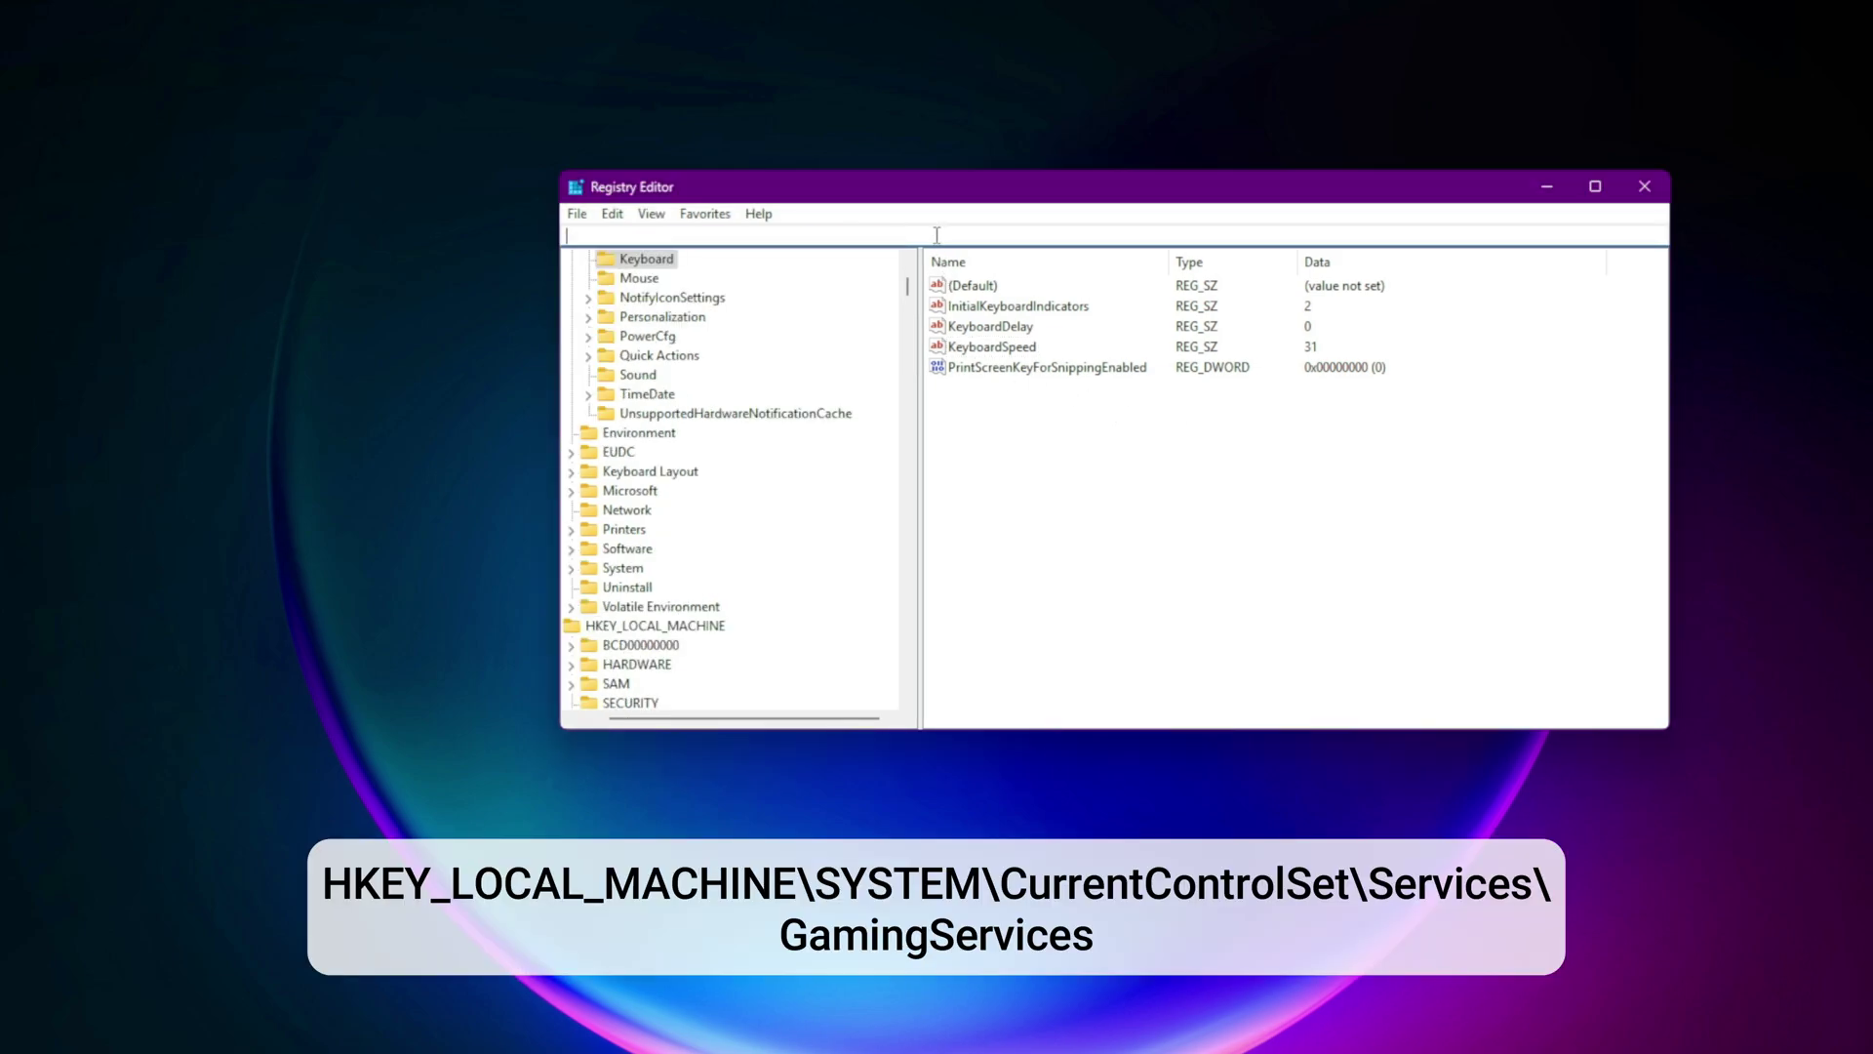
pyautogui.write('HKEY_LOCAL_MACHINE\\SYSTEM\\CurrentControlSet\\Services\\GamingServices')
pyautogui.press('Return')
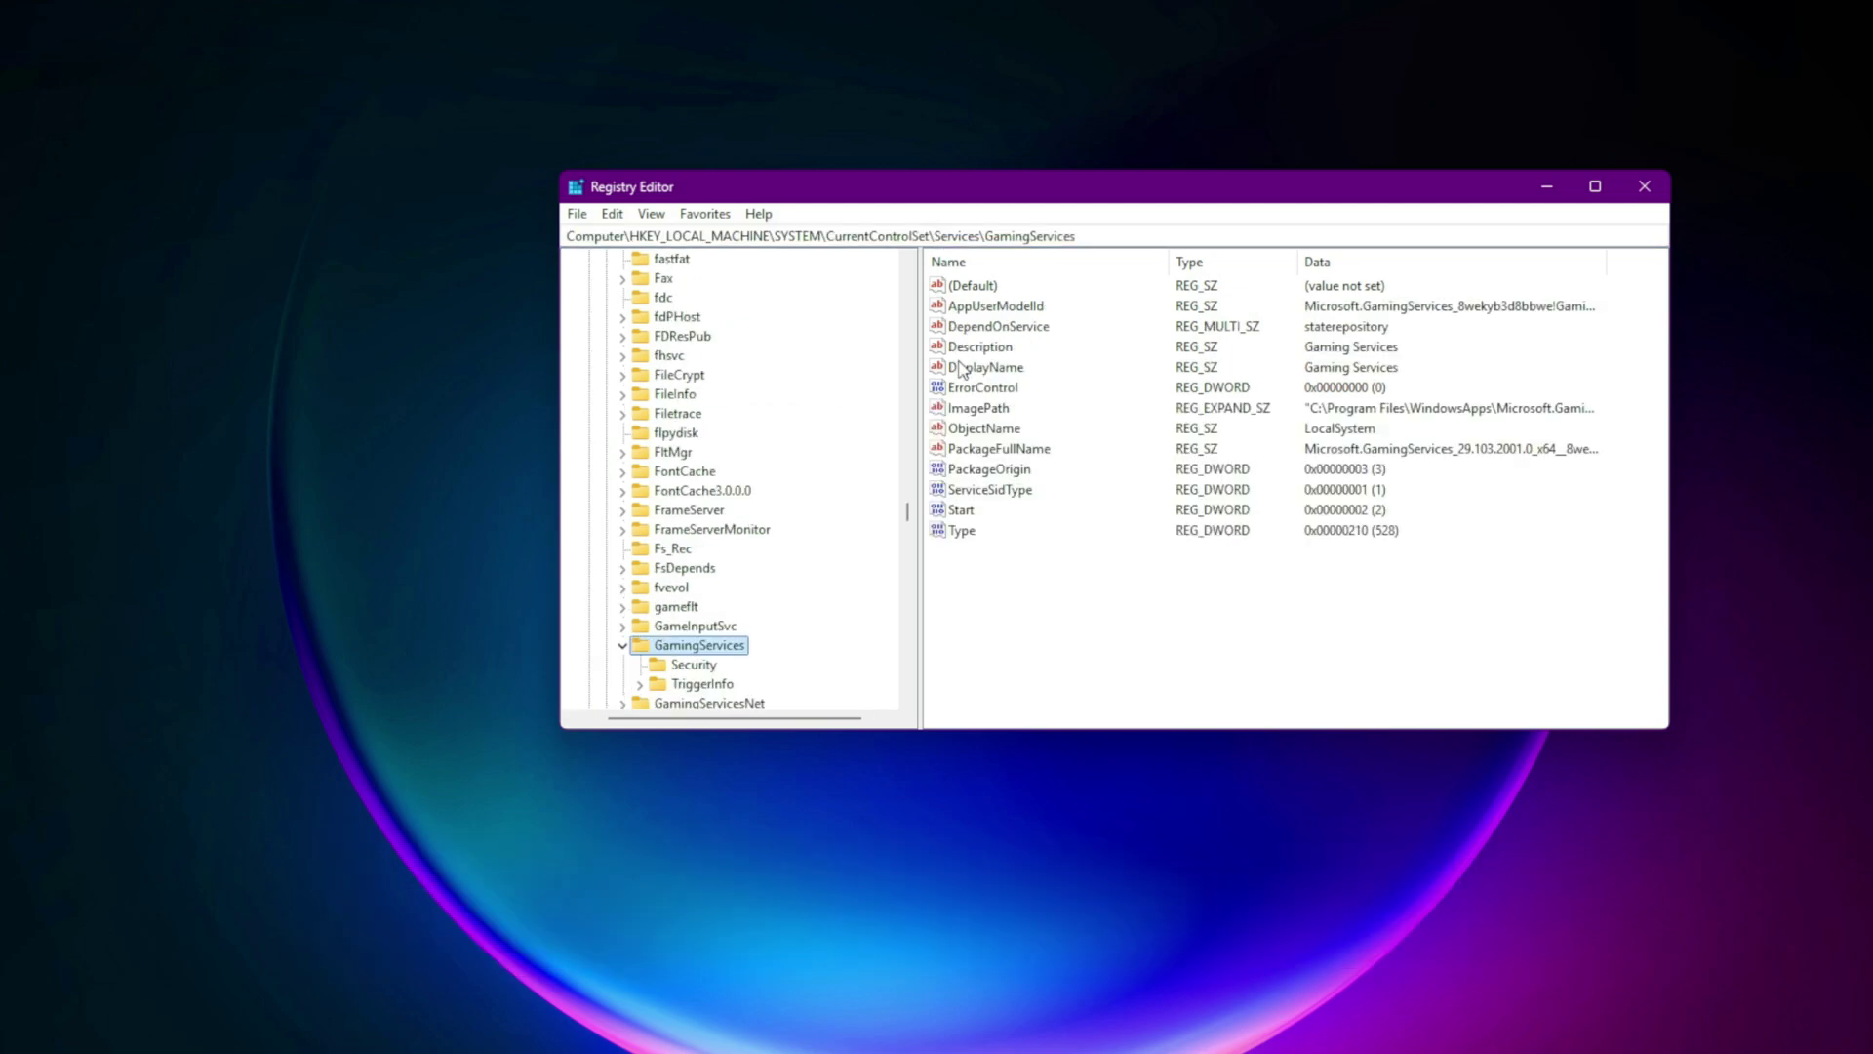
# Change GamingServices' Start value from 2 to 4 to disable the service.
pyautogui.click(959, 510)
pyautogui.doubleClick(959, 510)
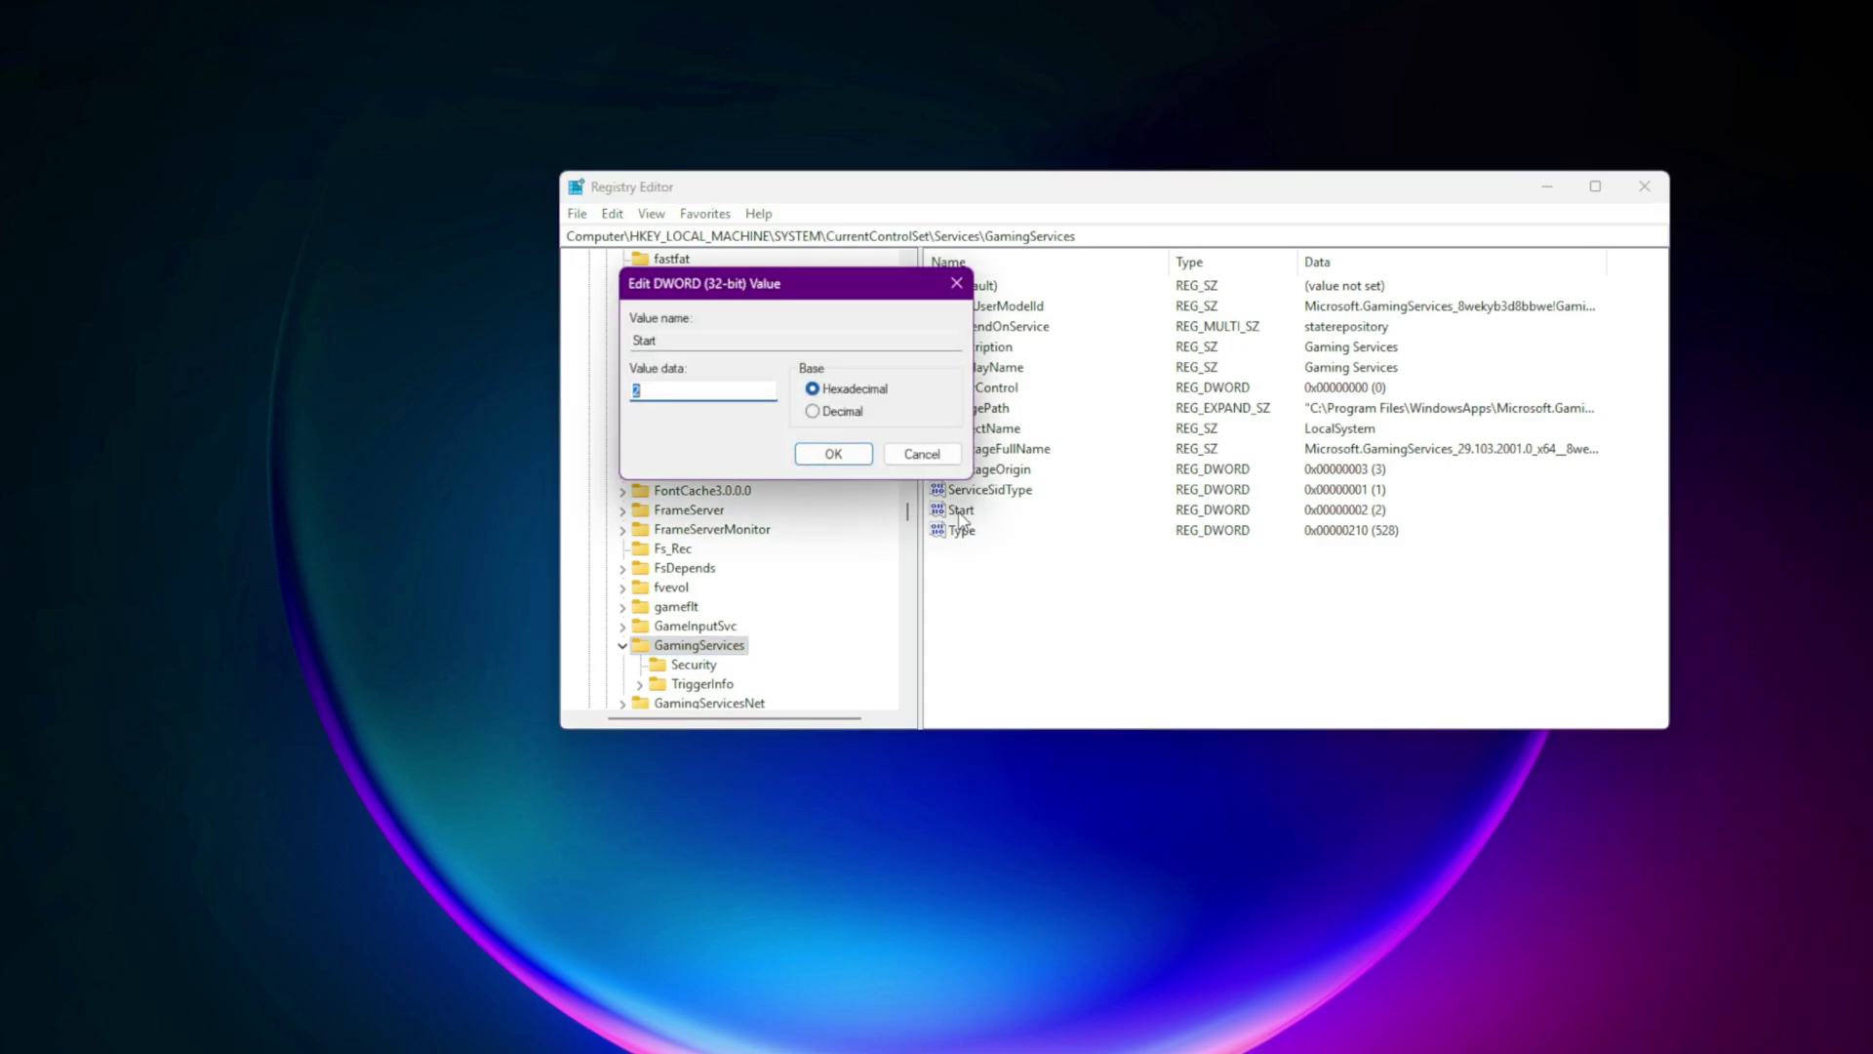
pyautogui.write('4')
pyautogui.press('Return')
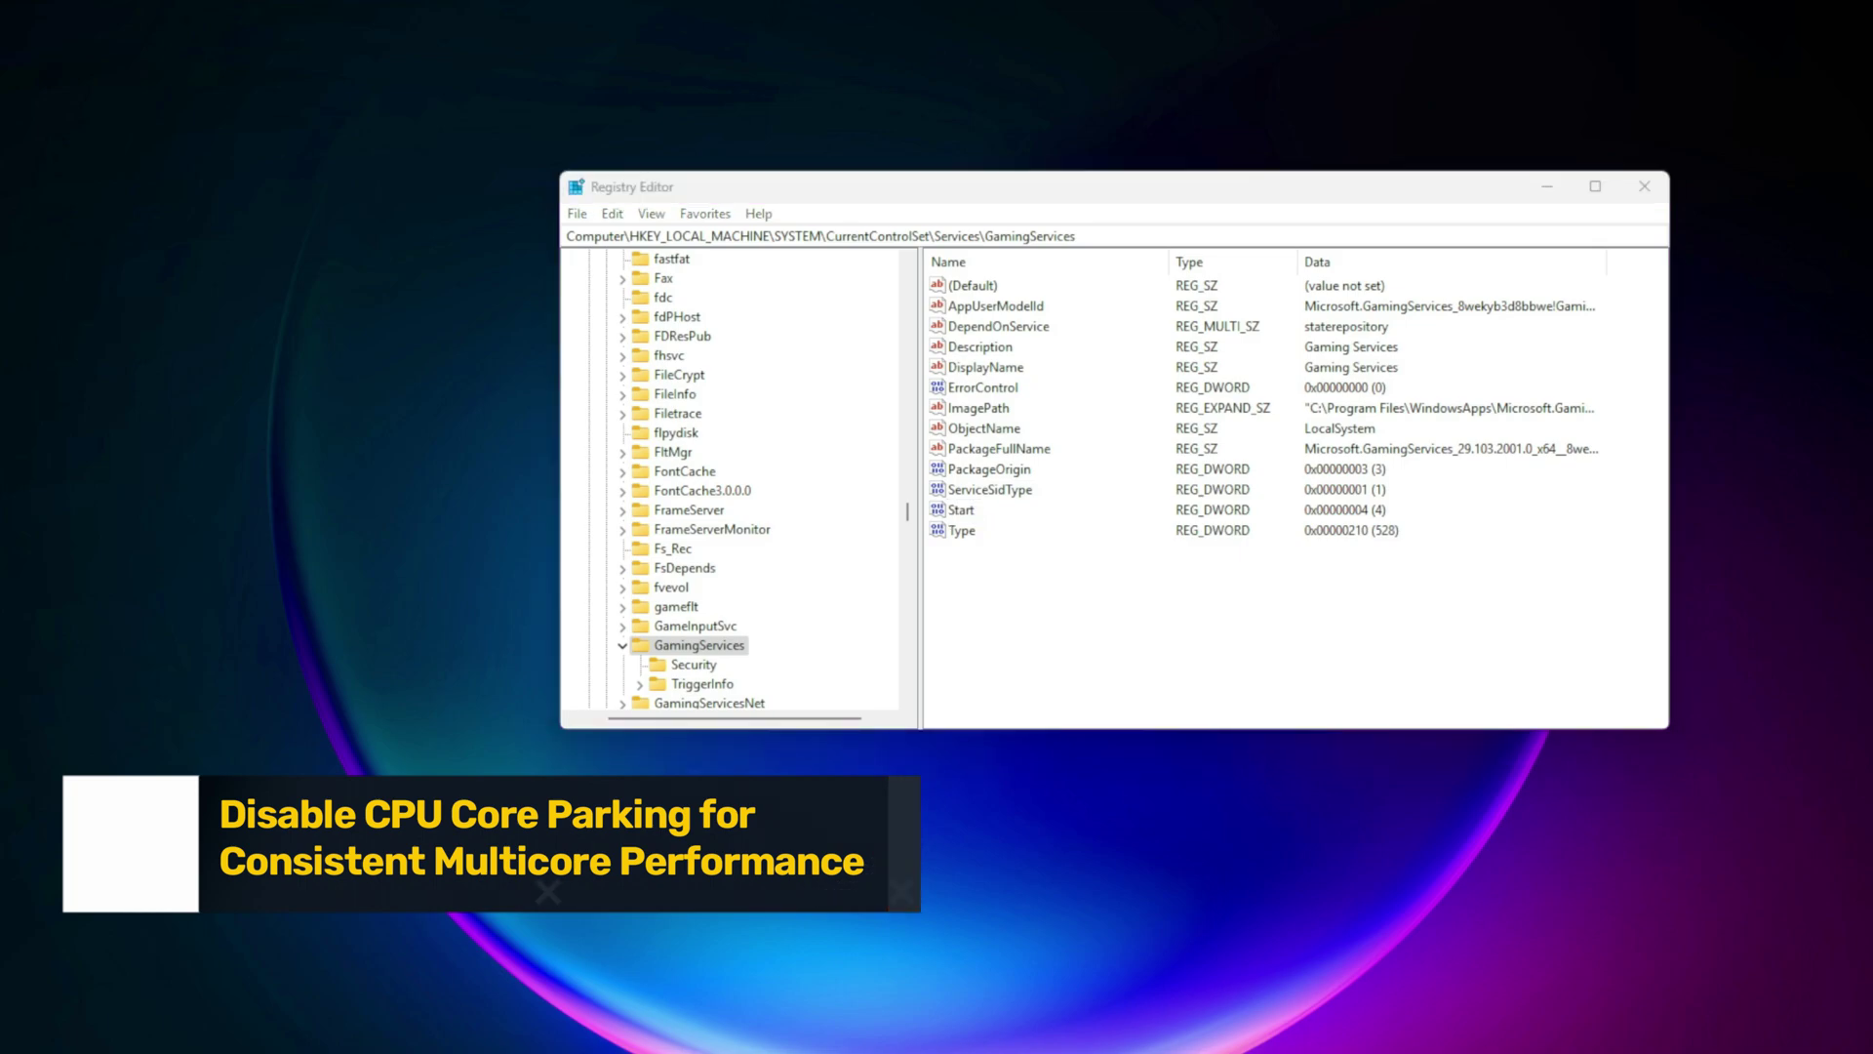
# Go to the 245d8541 PowerSettings GUID key and set its Attributes value to 0.
pyautogui.doubleClick(1032, 236)
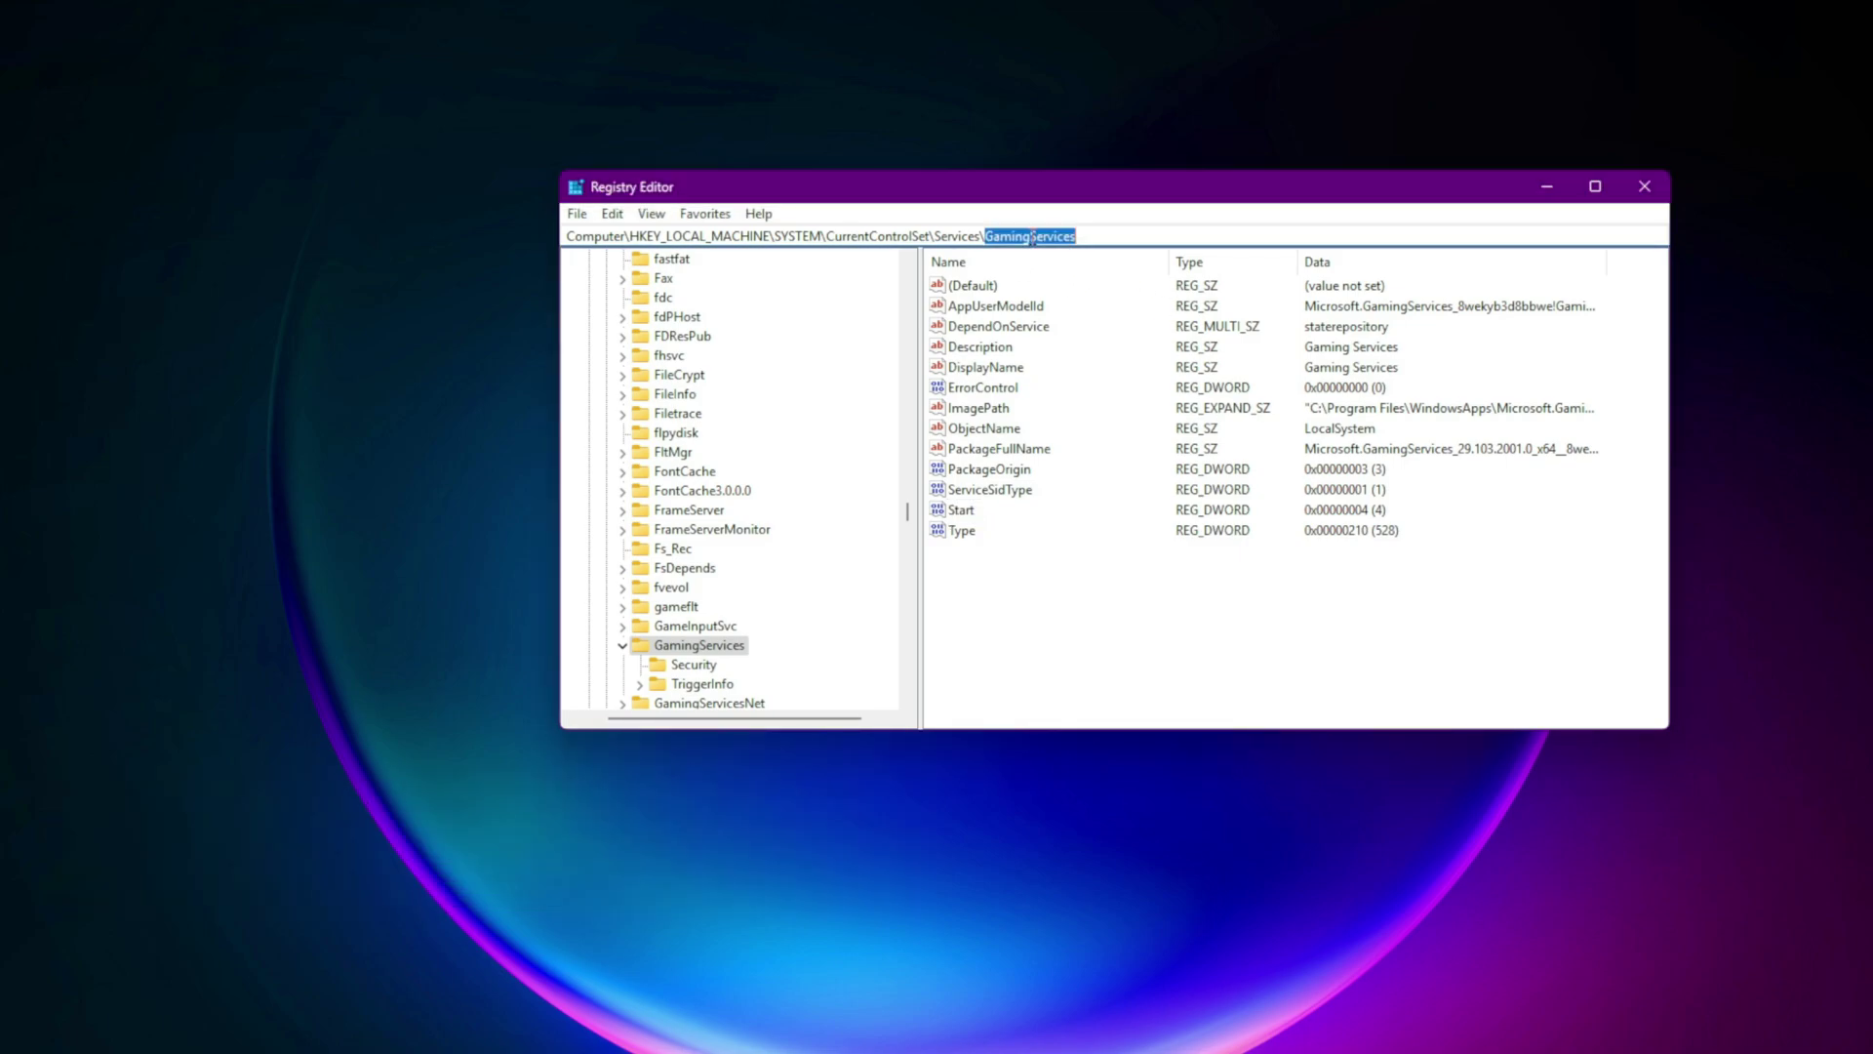
pyautogui.hotkey('ctrl', 'a')
pyautogui.press('BackSpace')
pyautogui.write('HKEY_LOCAL_MACHINE\\SYSTEM\\CurrentControlSet\\Control\\Power\\PowerSettings\\0cc5b647-c1df-4637-891a-dec35c318583')
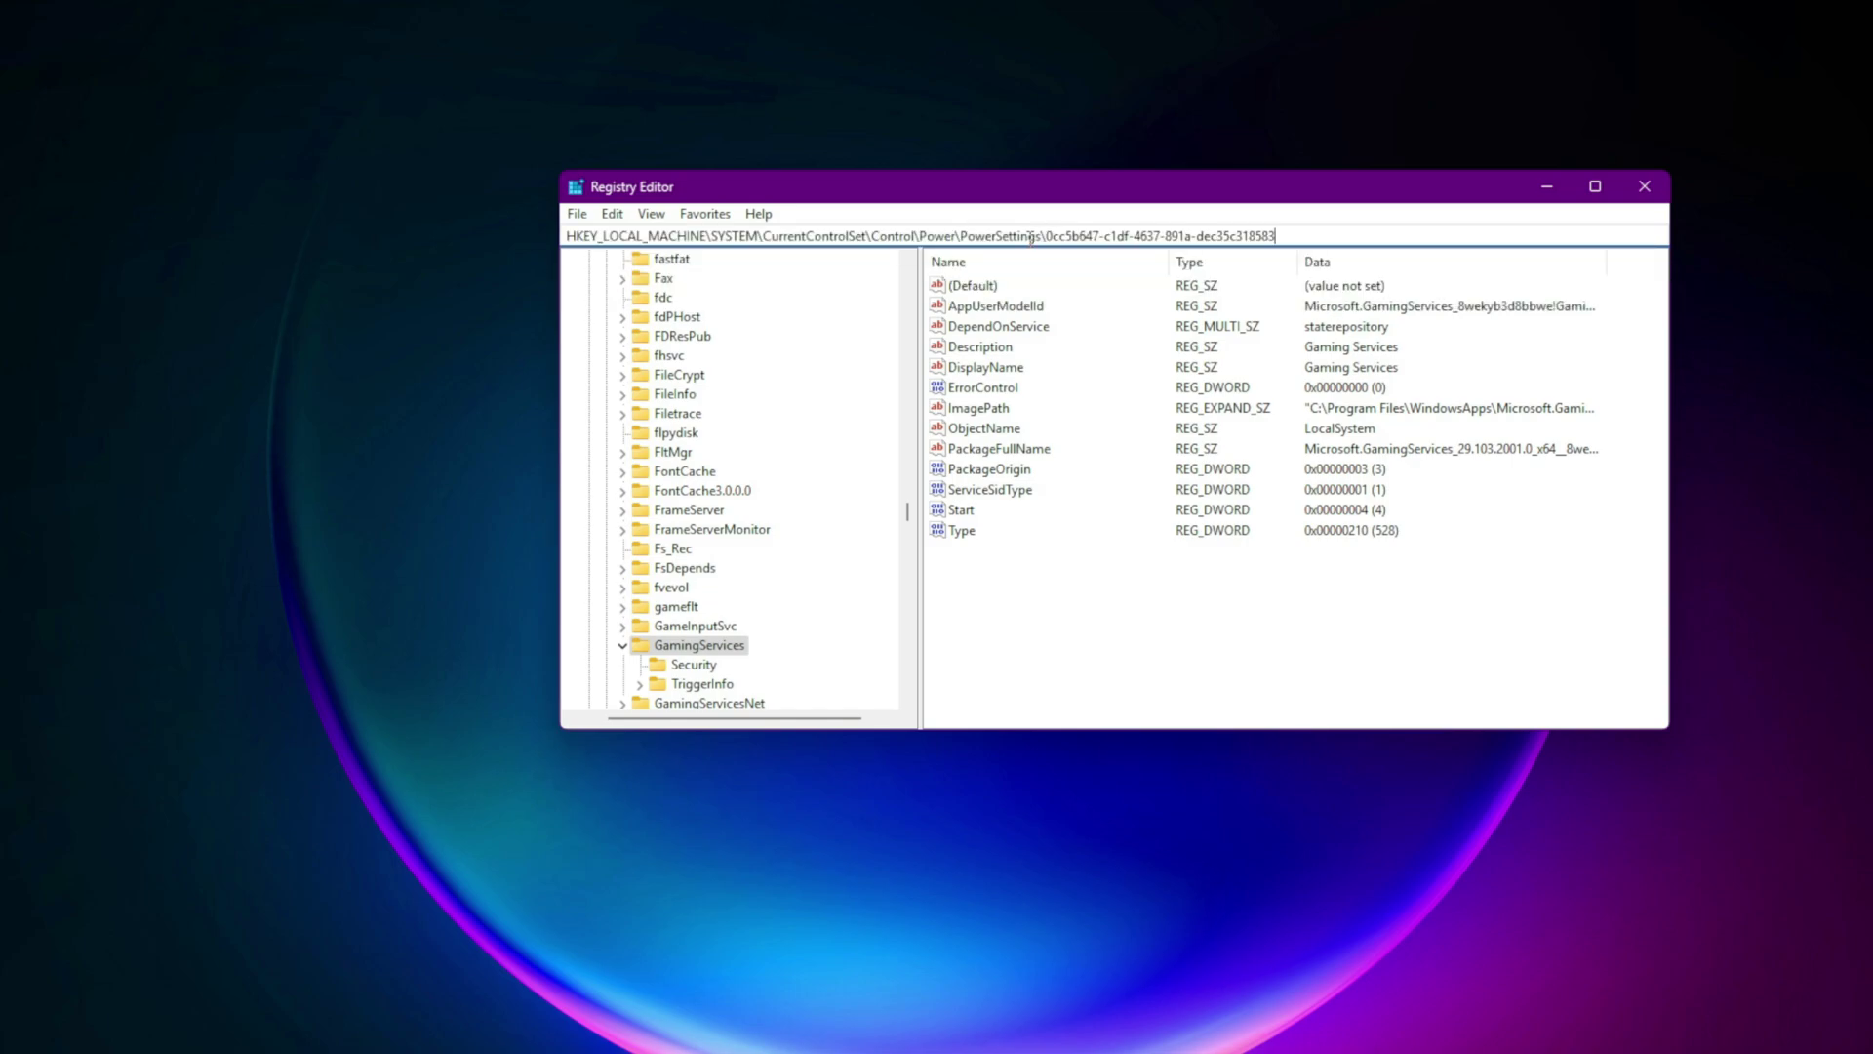
pyautogui.press('Return')
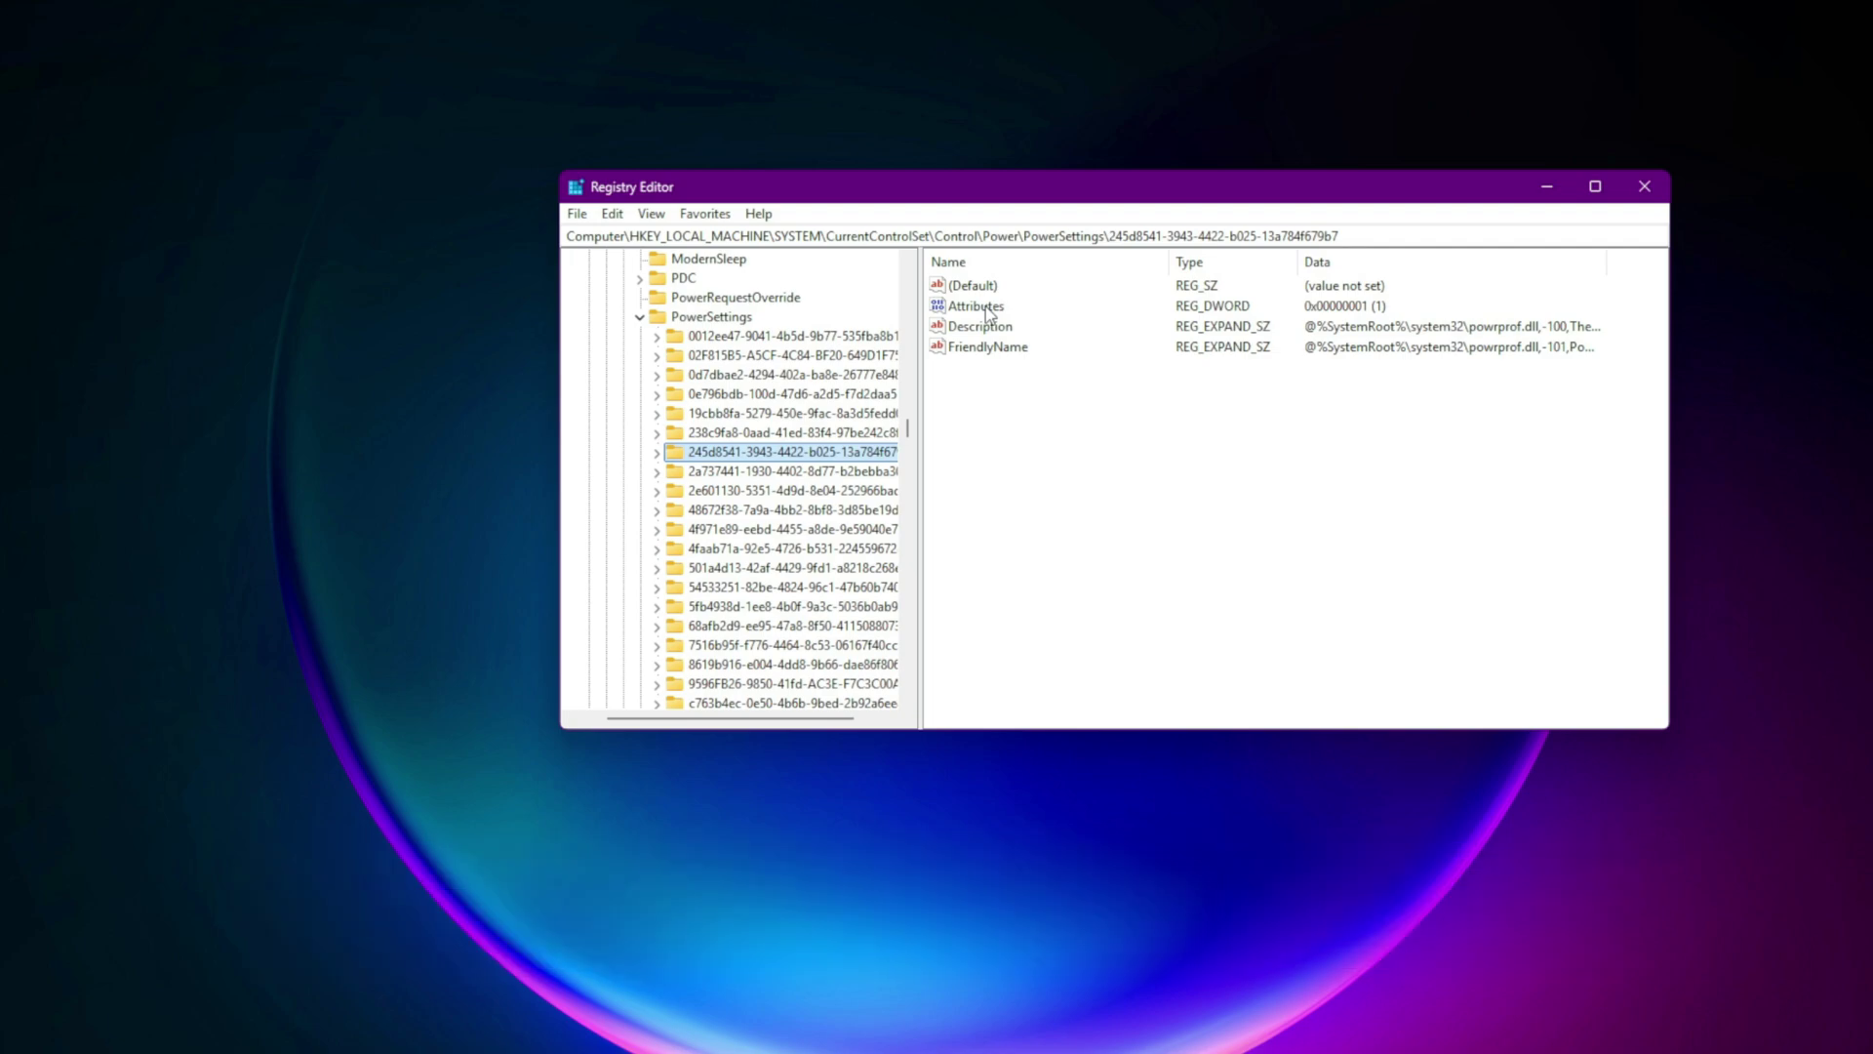
pyautogui.doubleClick(975, 306)
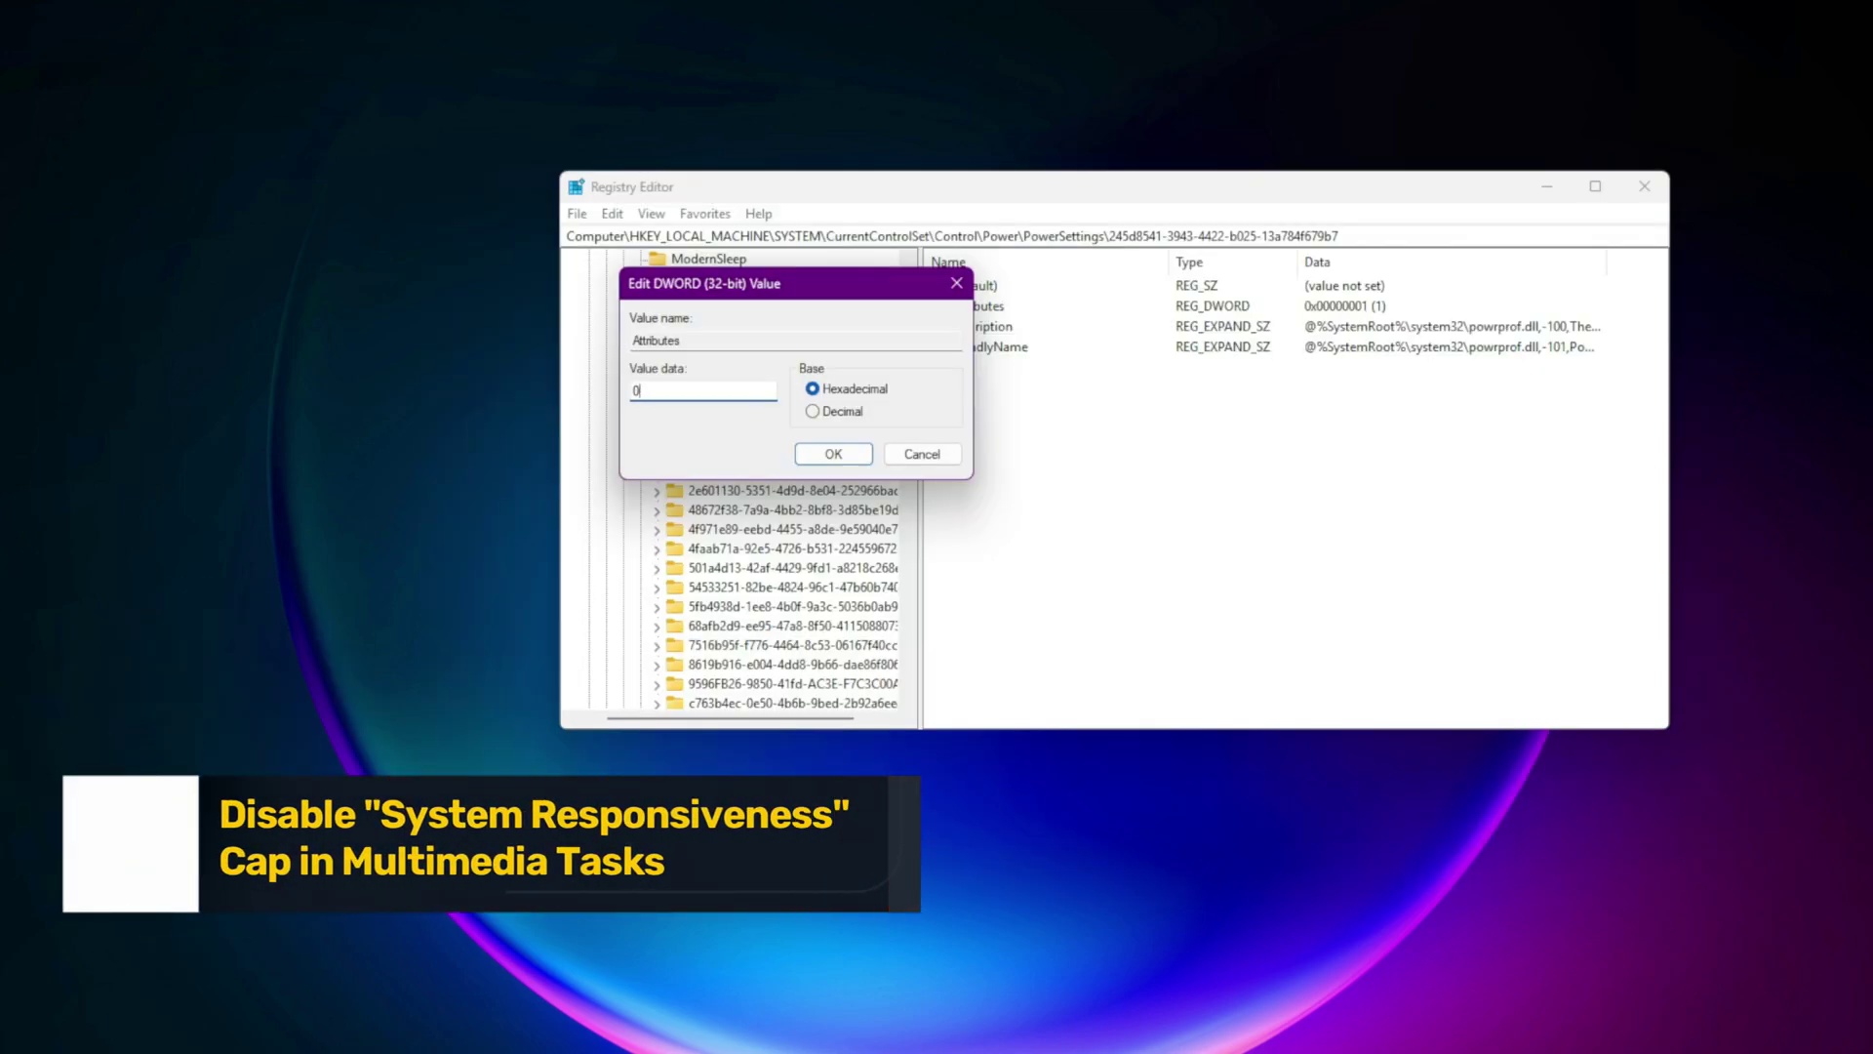
pyautogui.click(834, 456)
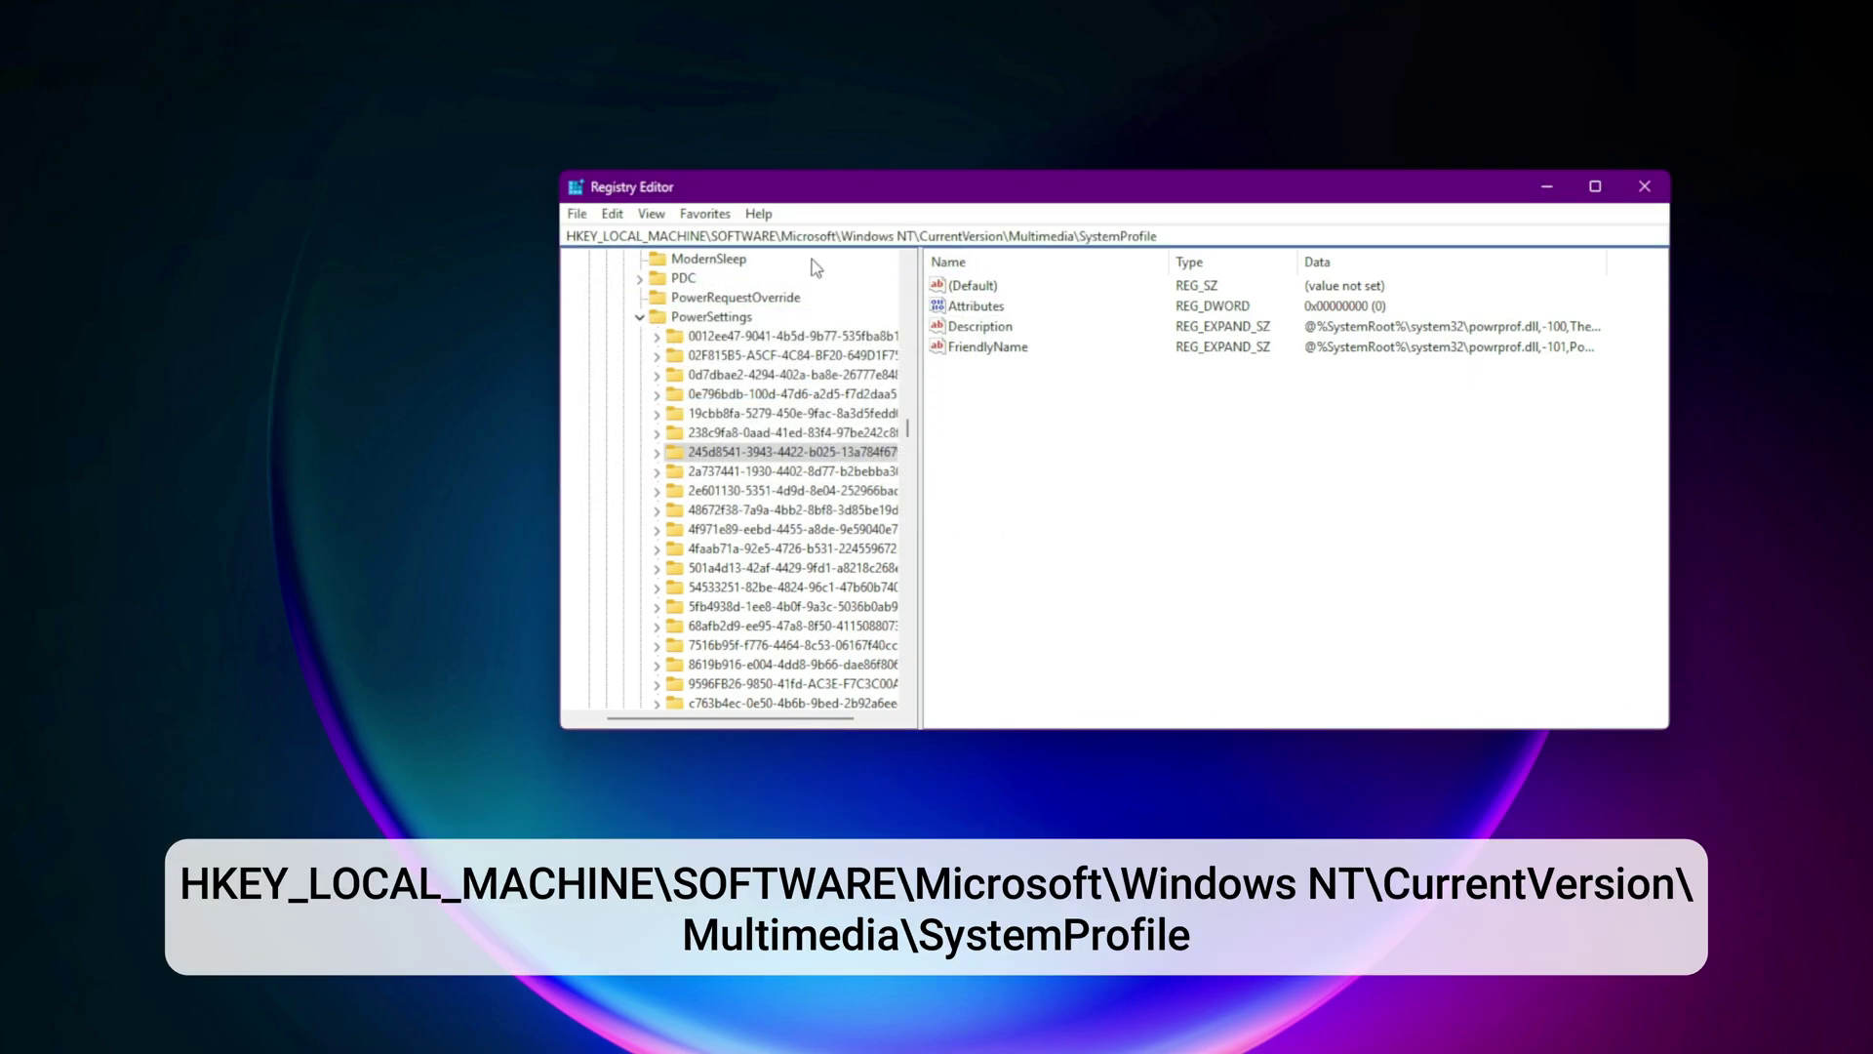
# Open Multimedia\SystemProfile and change SystemResponsiveness from 1 to 0.
pyautogui.press('Return')
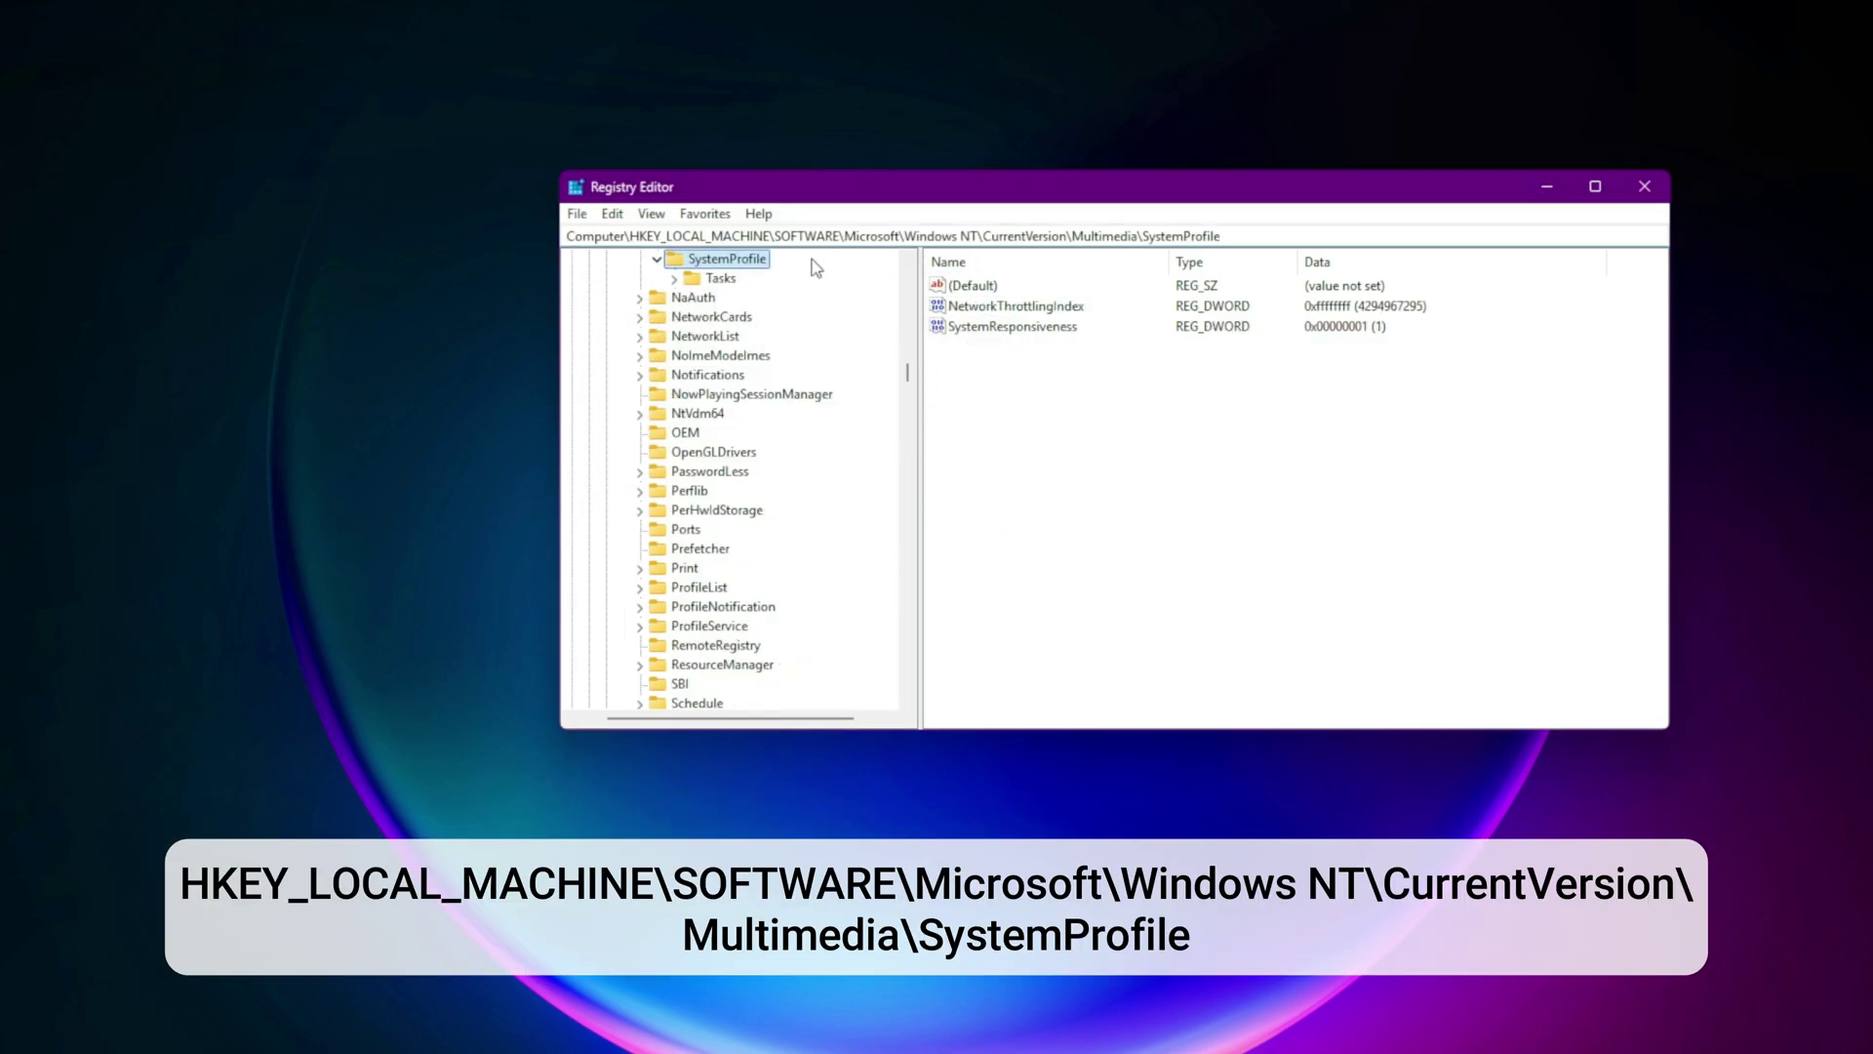
pyautogui.doubleClick(1016, 328)
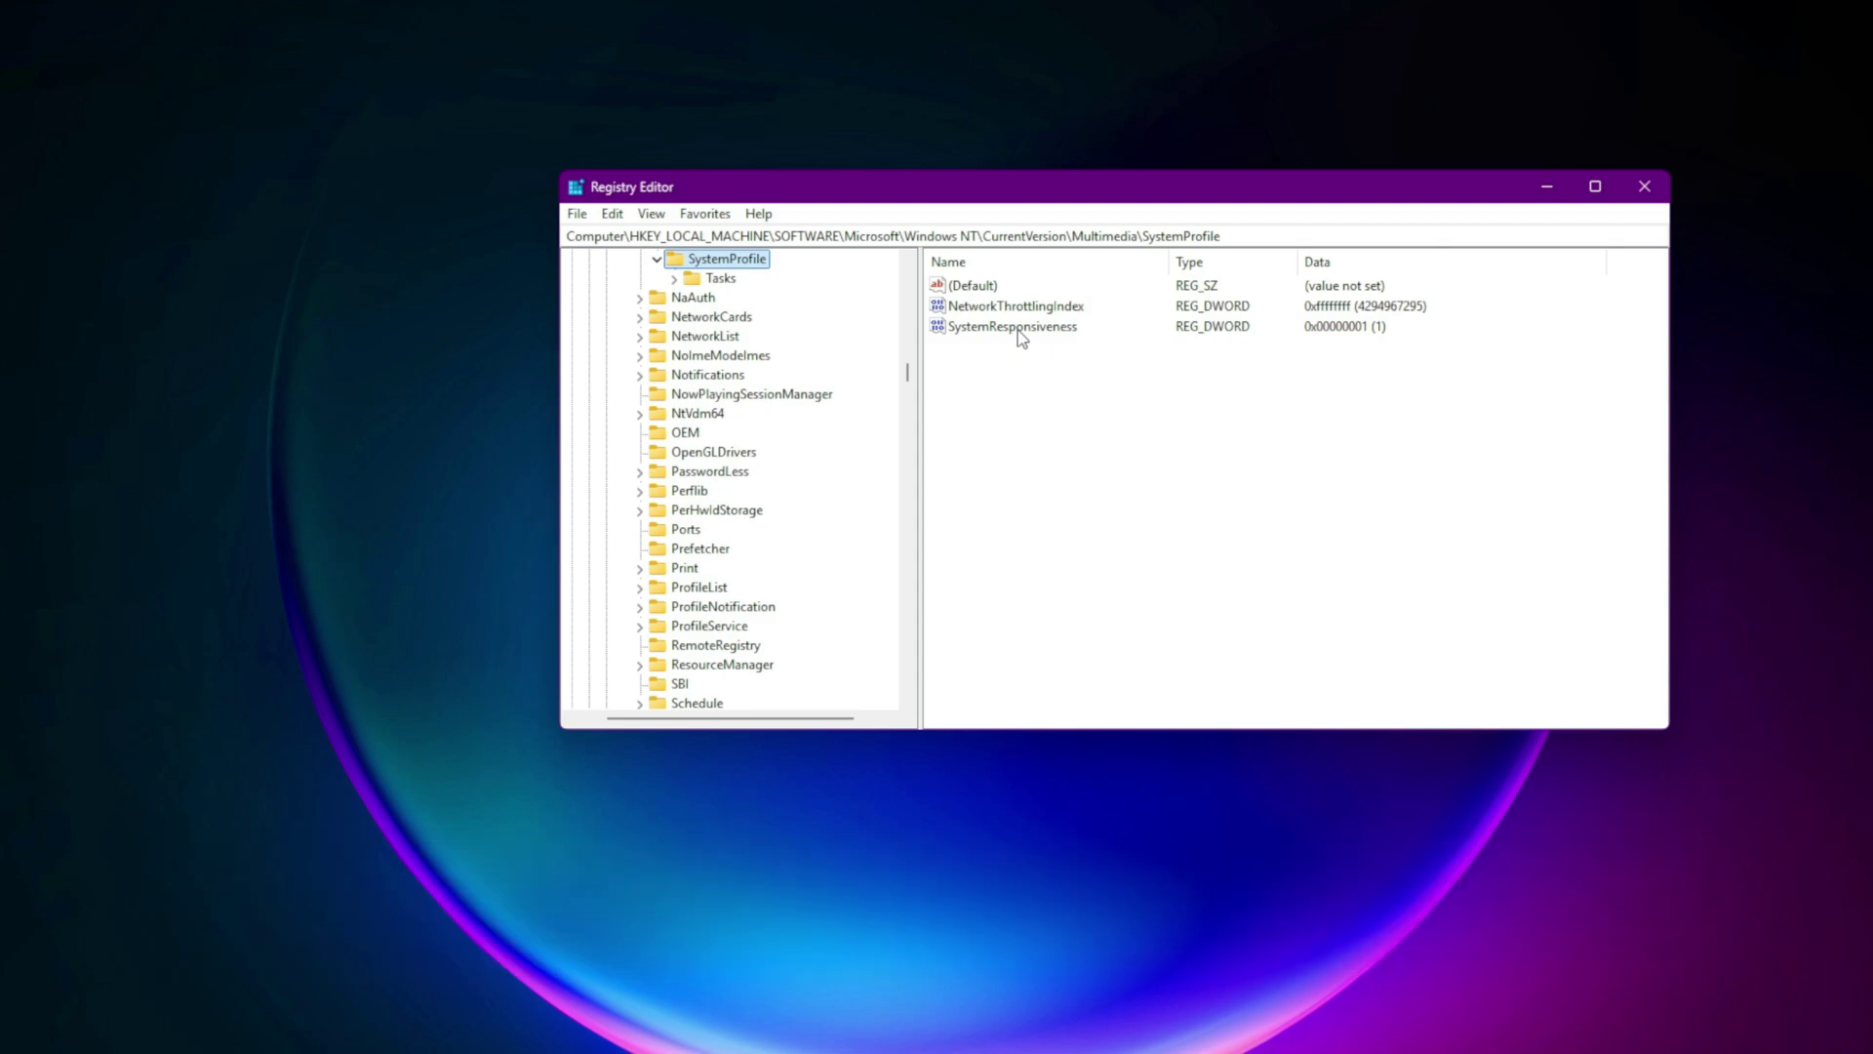
pyautogui.write('0')
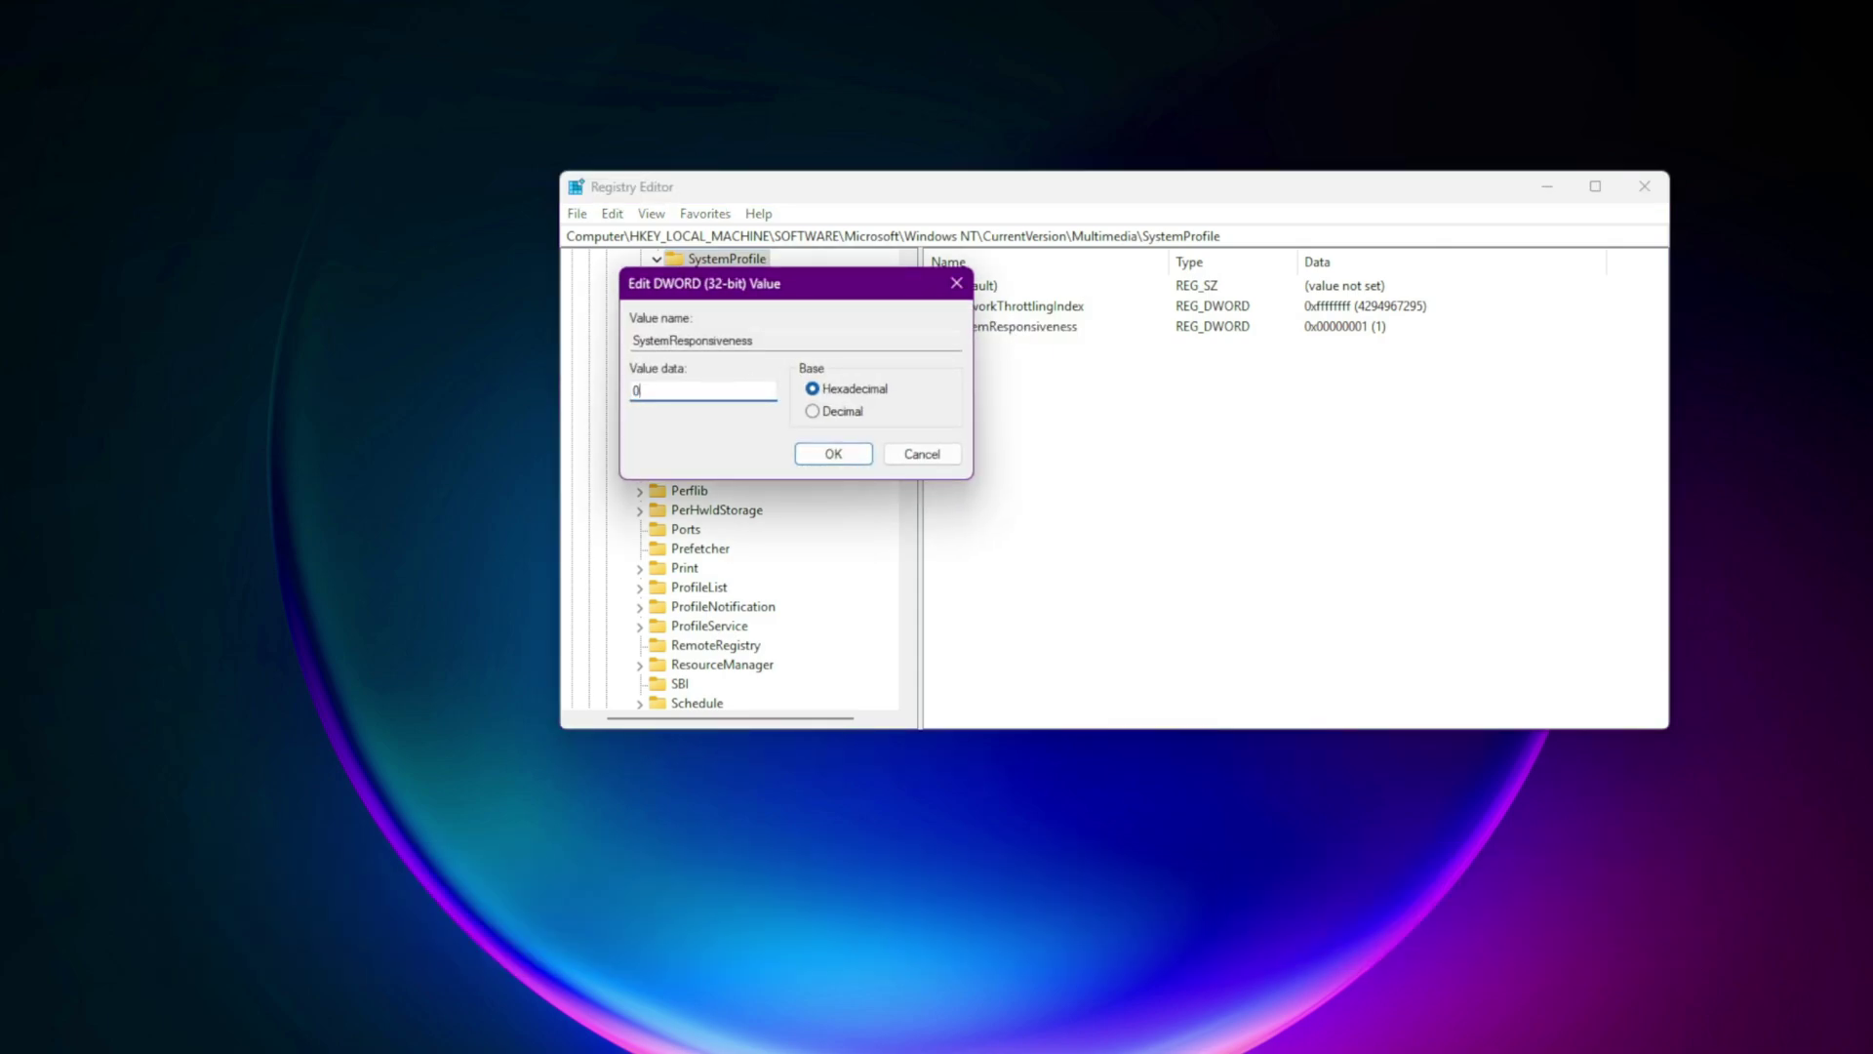
pyautogui.press('Return')
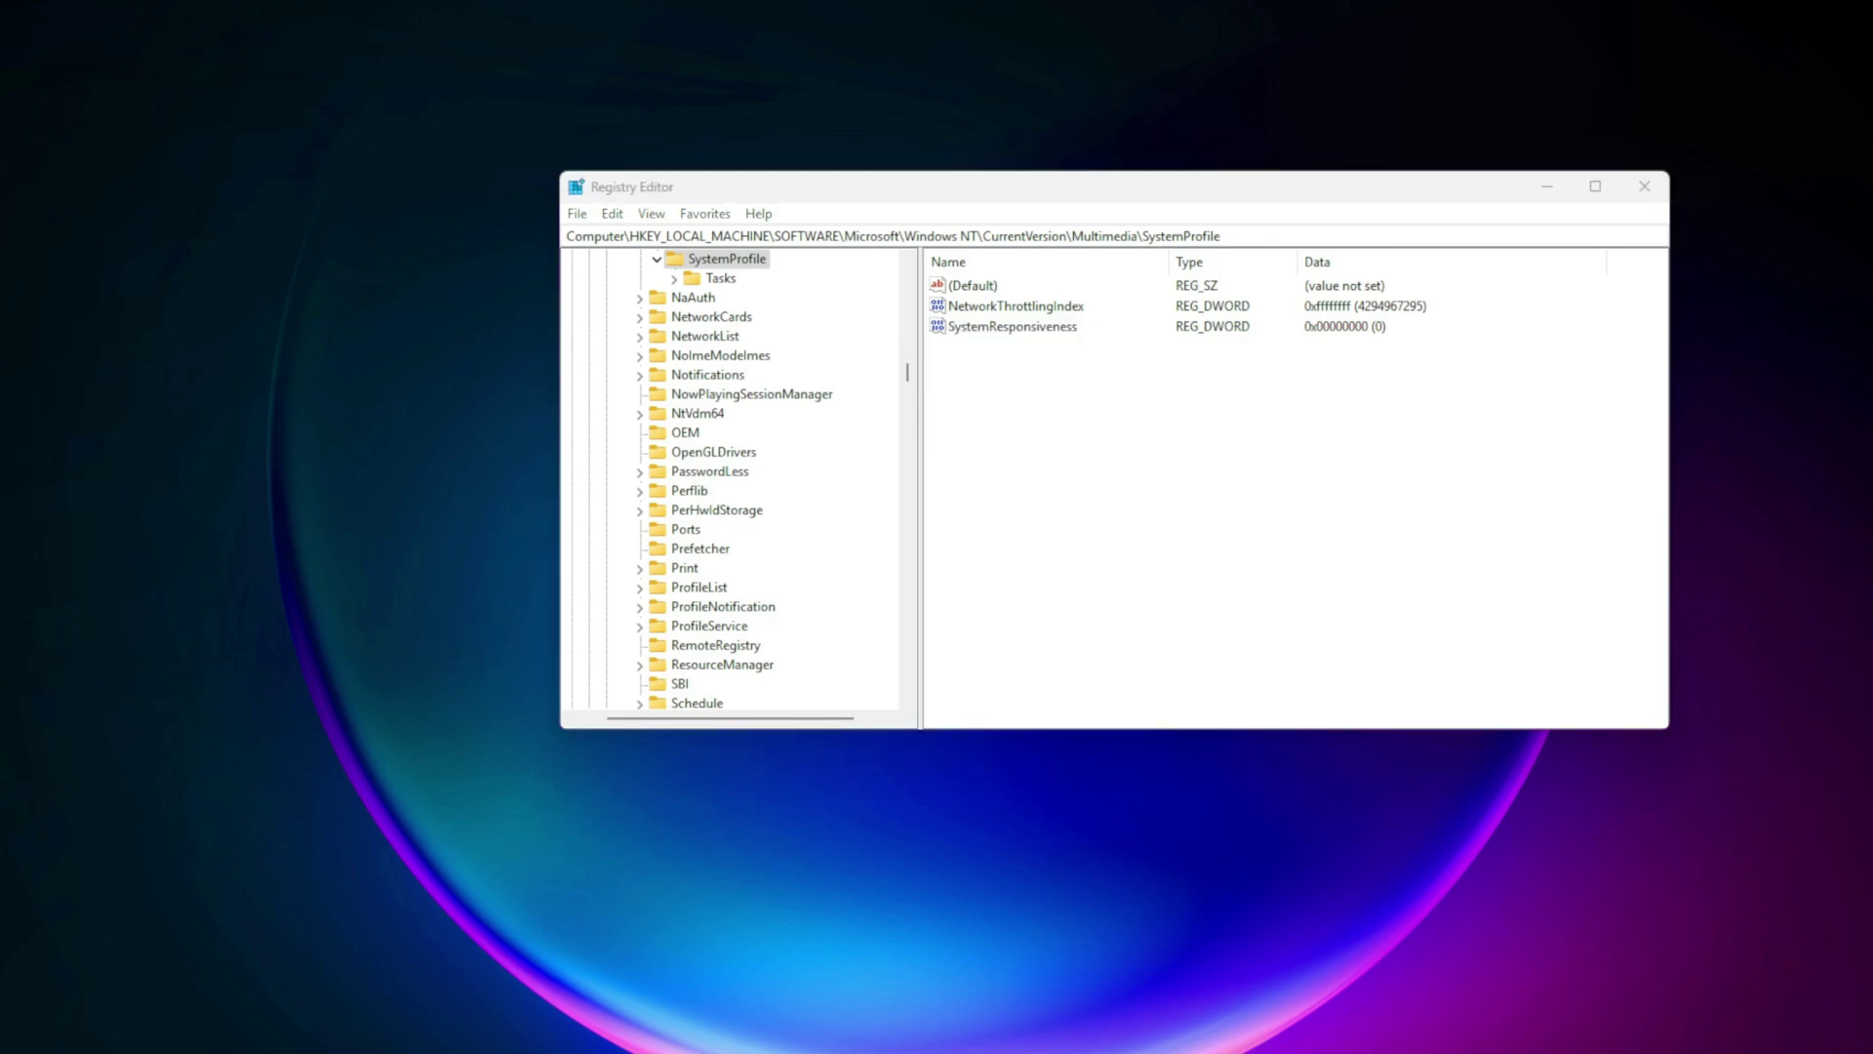
pyautogui.doubleClick(988, 230)
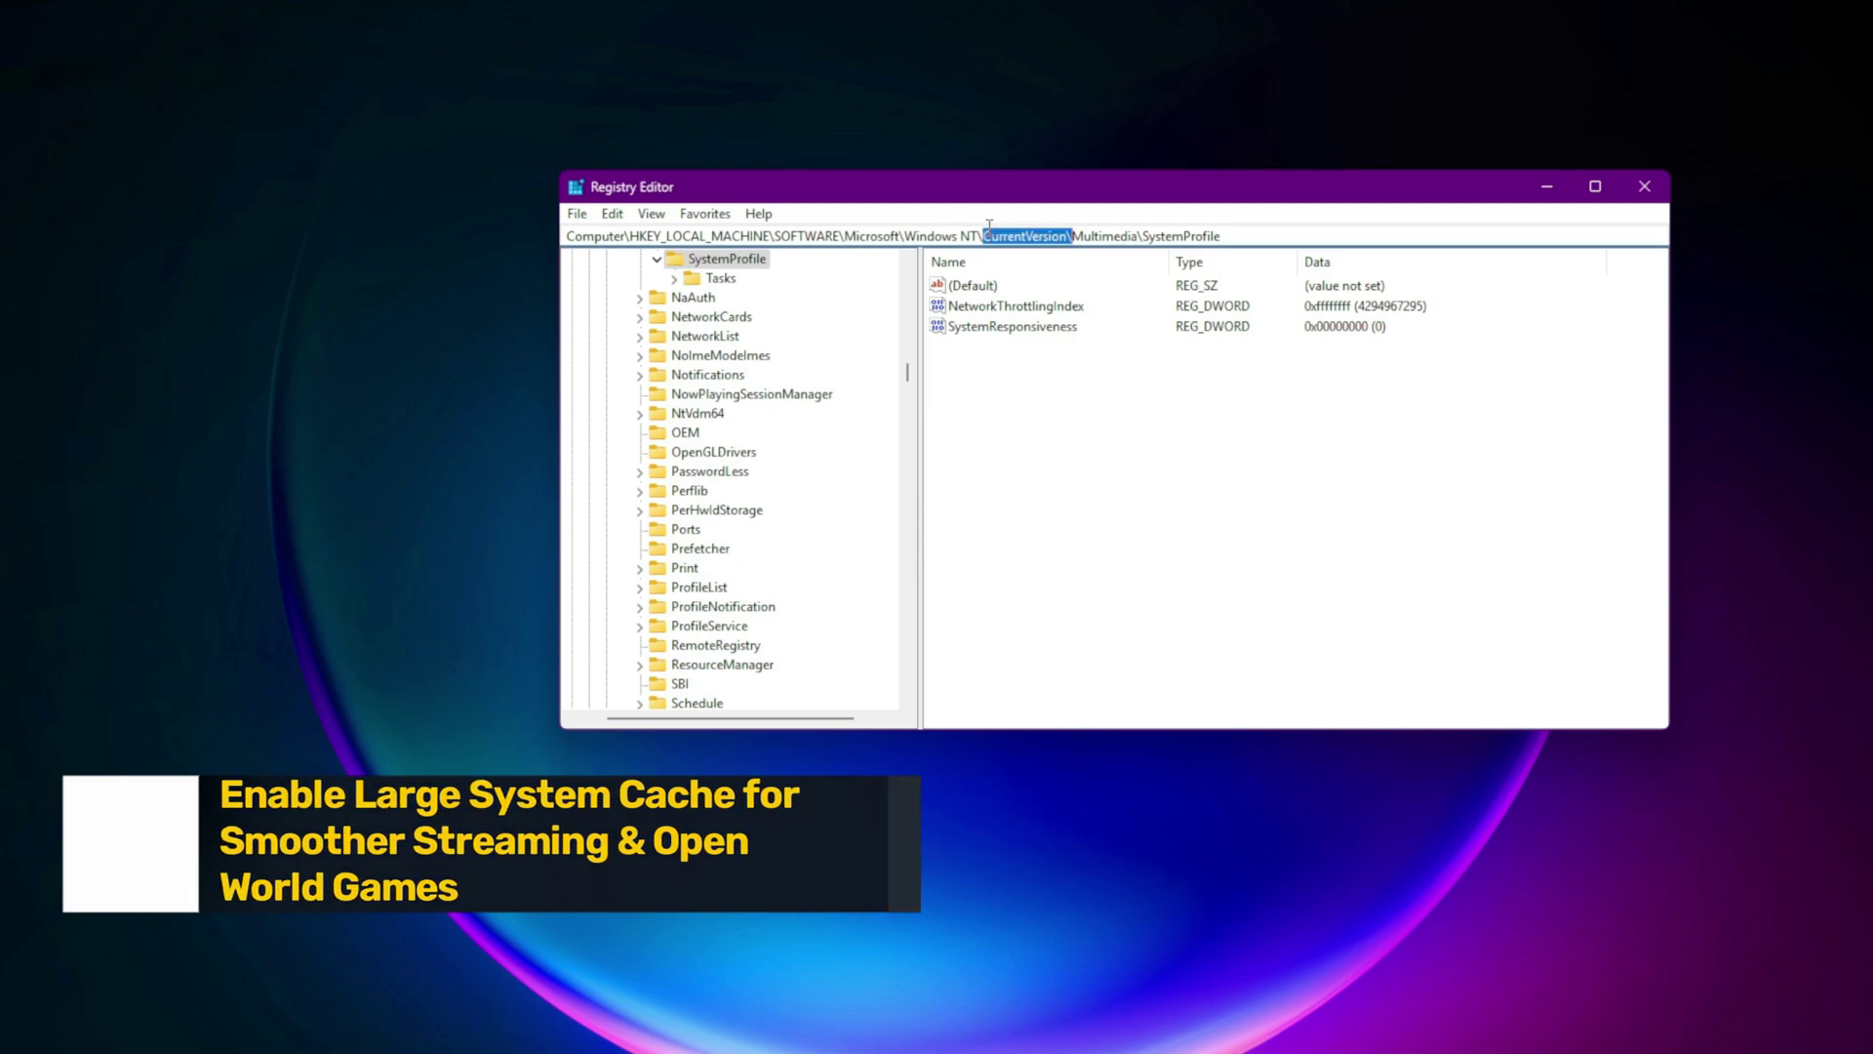
# Navigate to the Session Manager\Memory Management key by pasting its path.
pyautogui.click(973, 239)
pyautogui.hotkey('ctrl', 'a')
pyautogui.press('BackSpace')
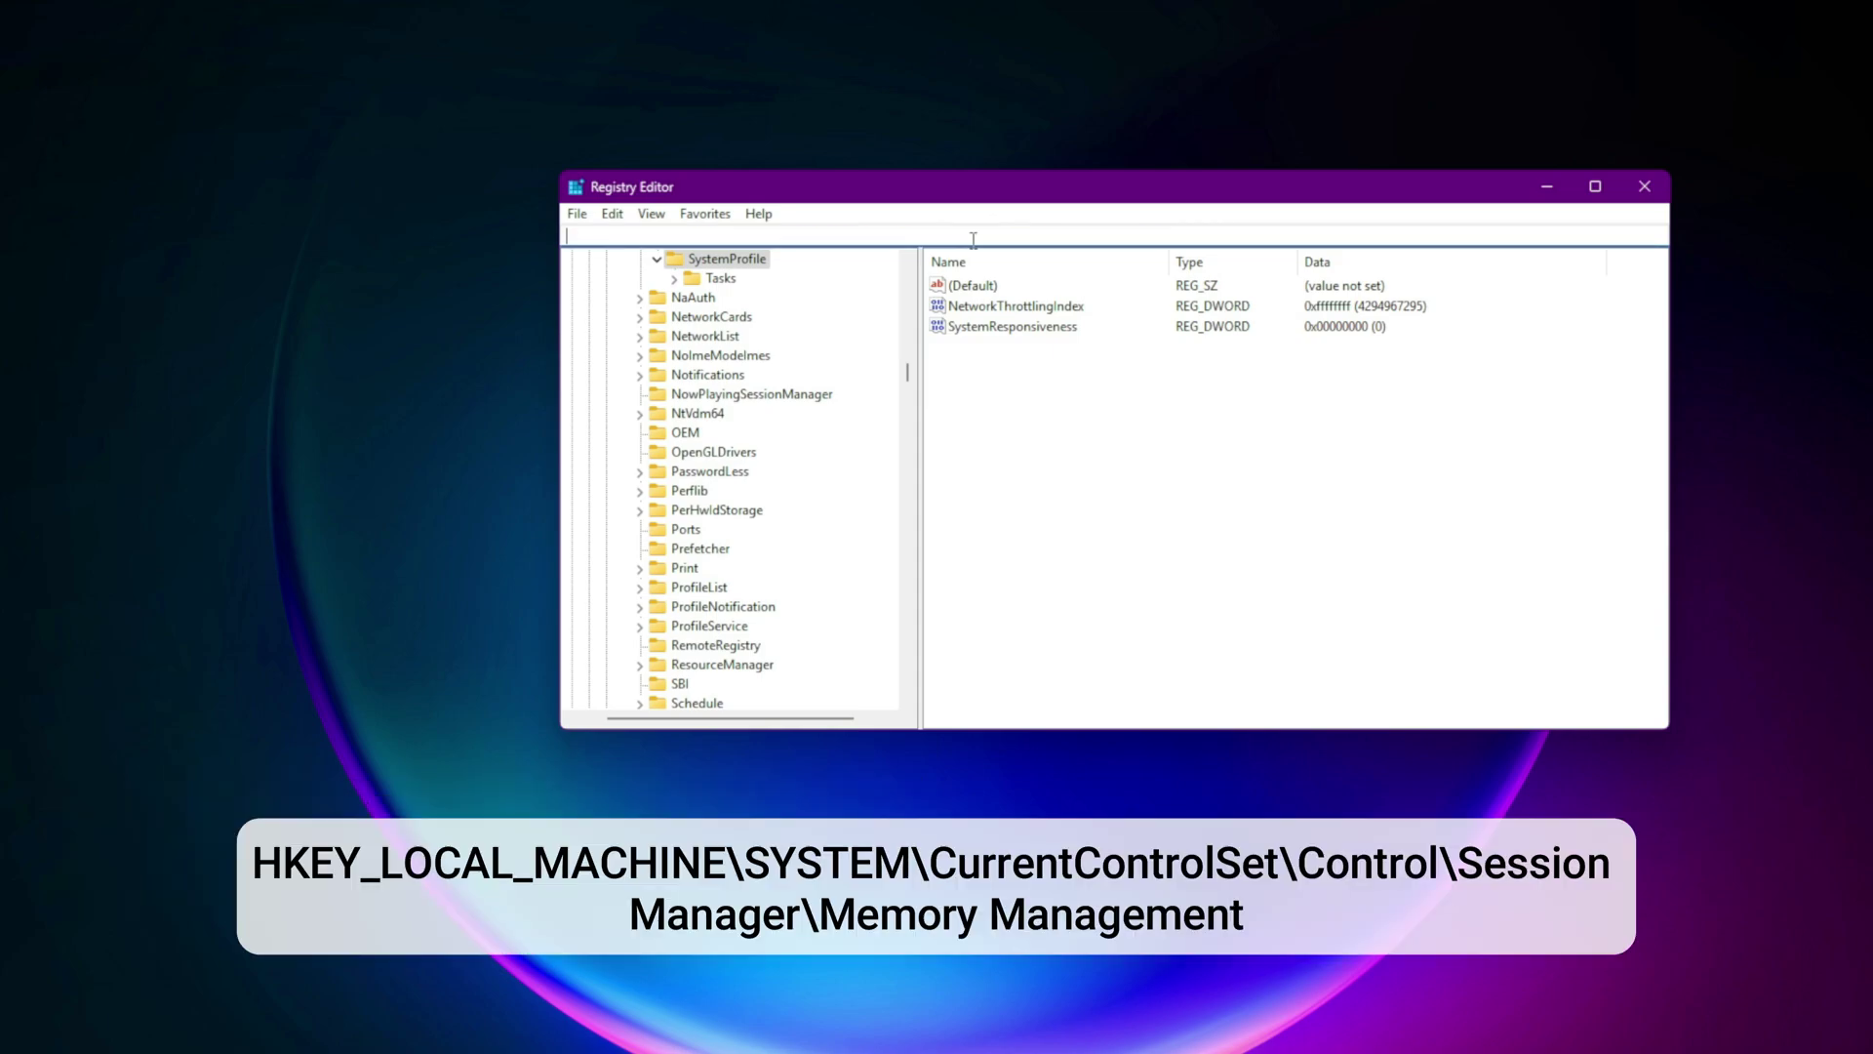
pyautogui.write('HKEY_LOCAL_MACHINE\\SYSTEM\\CurrentControlSet\\Control\\Session Manager\\Memory Management')
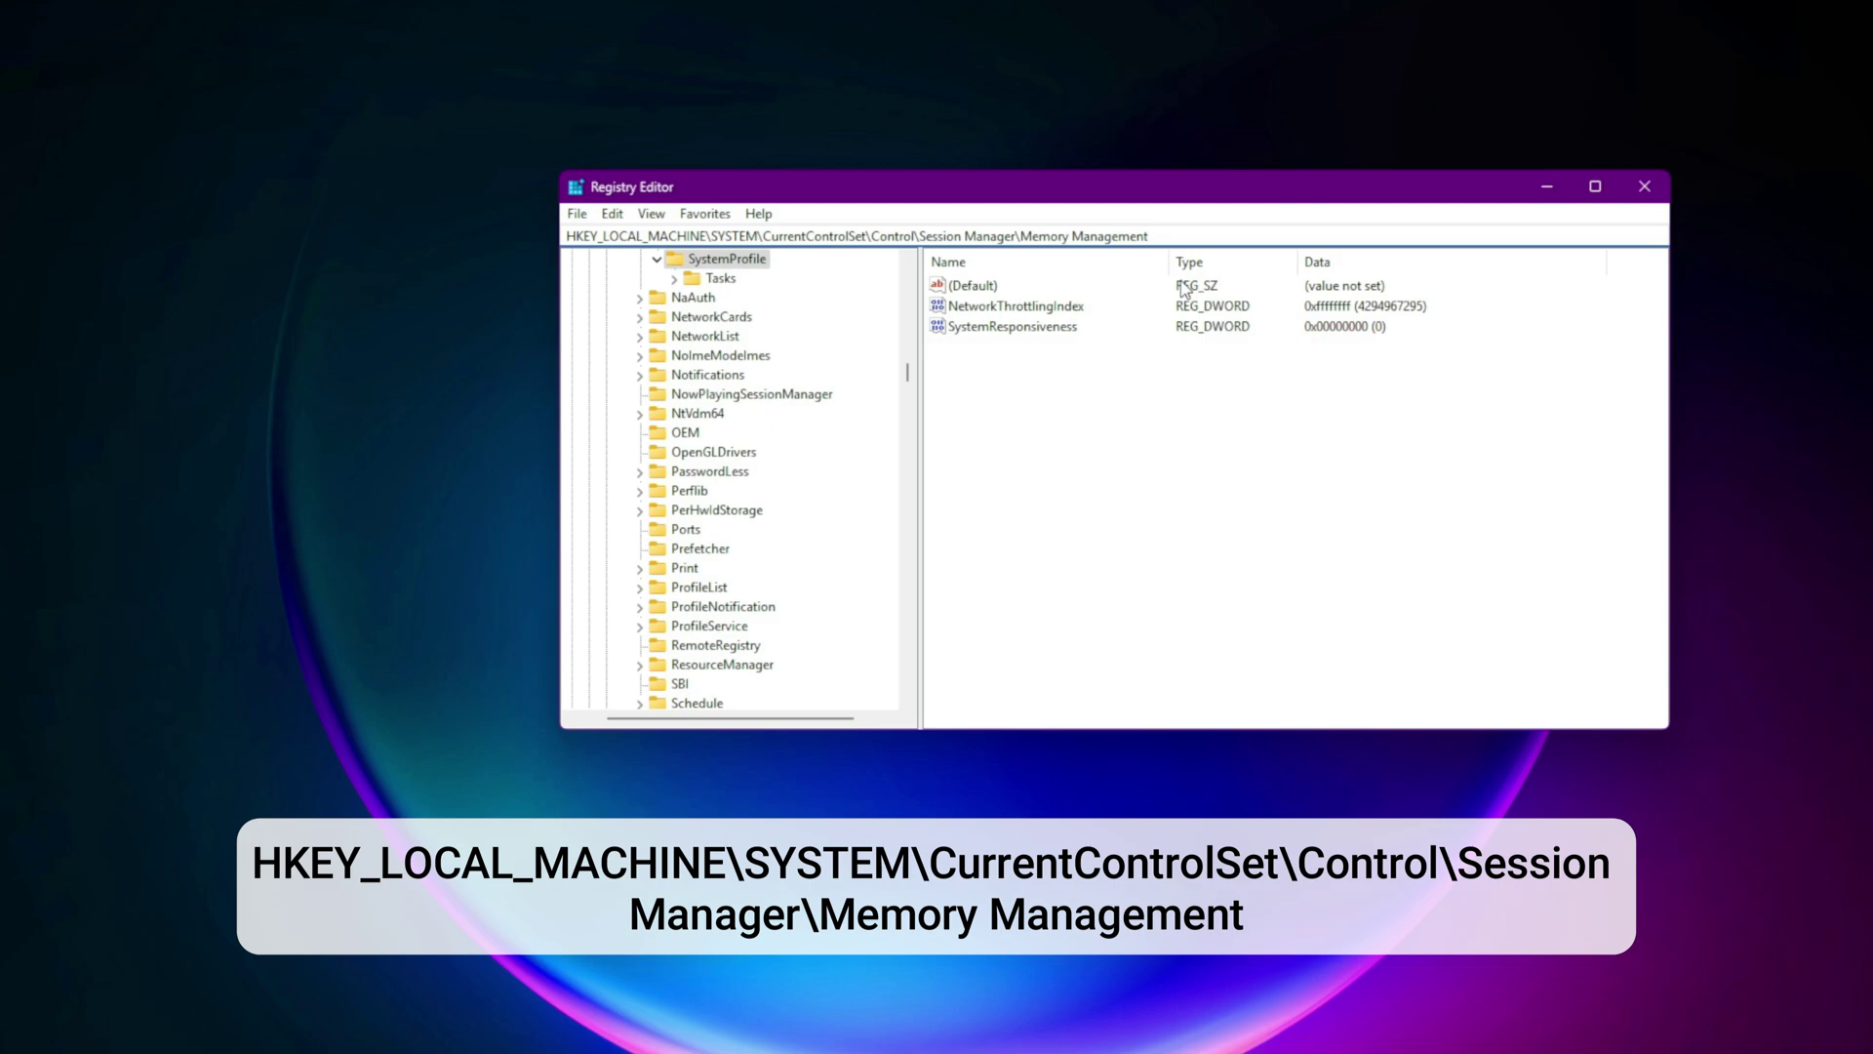
pyautogui.press('Return')
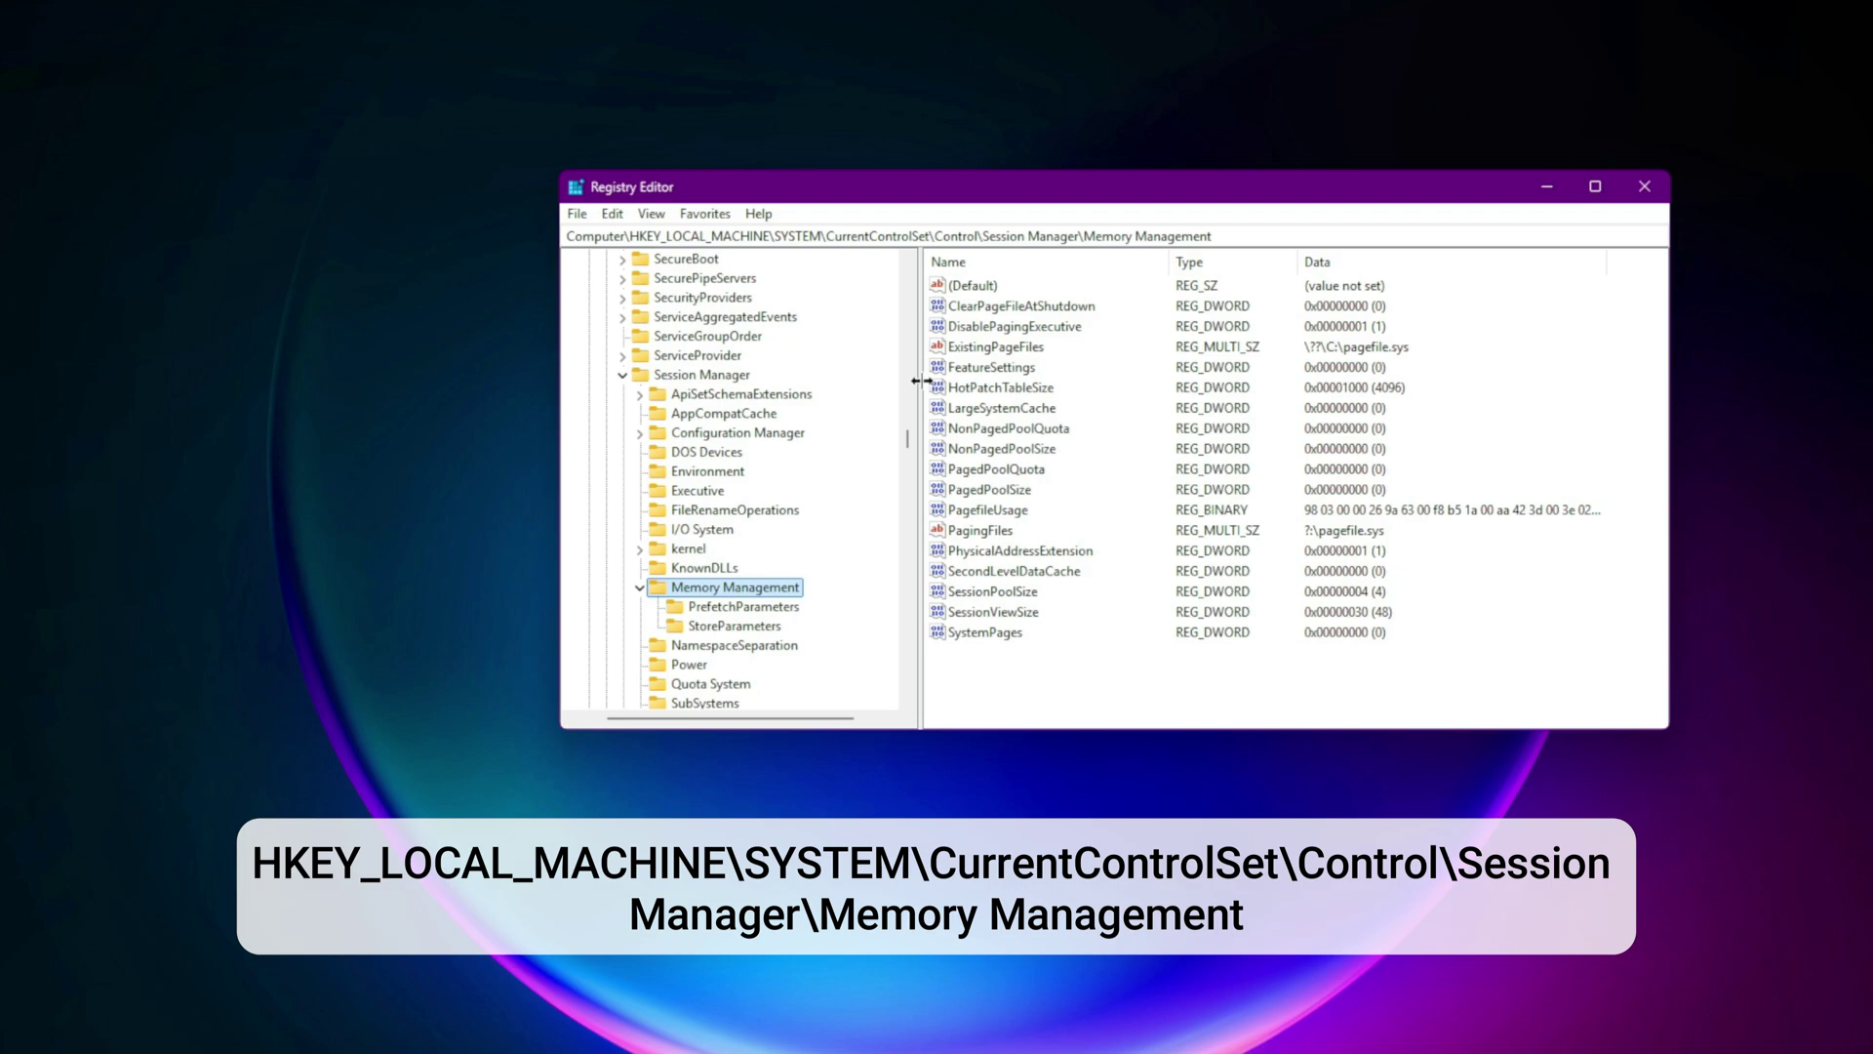
# Set LargeSystemCache to 1.
pyautogui.click(1015, 410)
pyautogui.doubleClick(1015, 410)
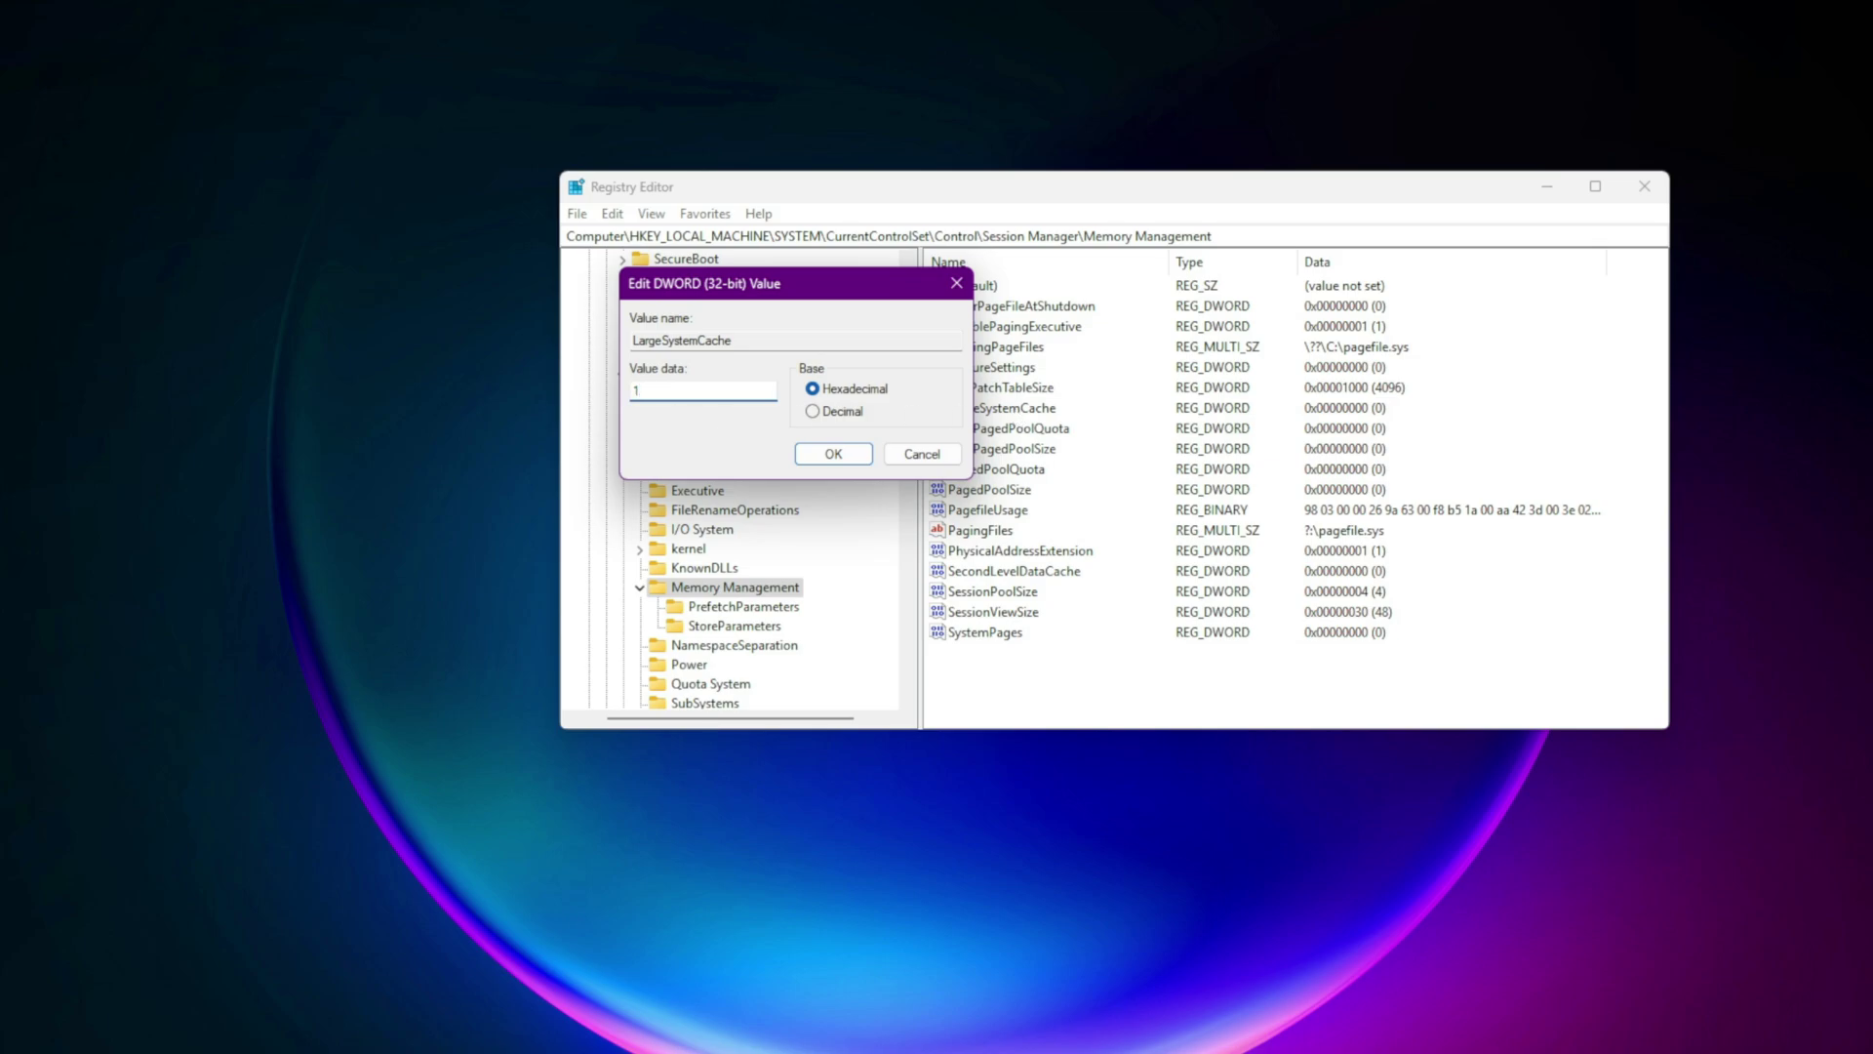
pyautogui.click(827, 455)
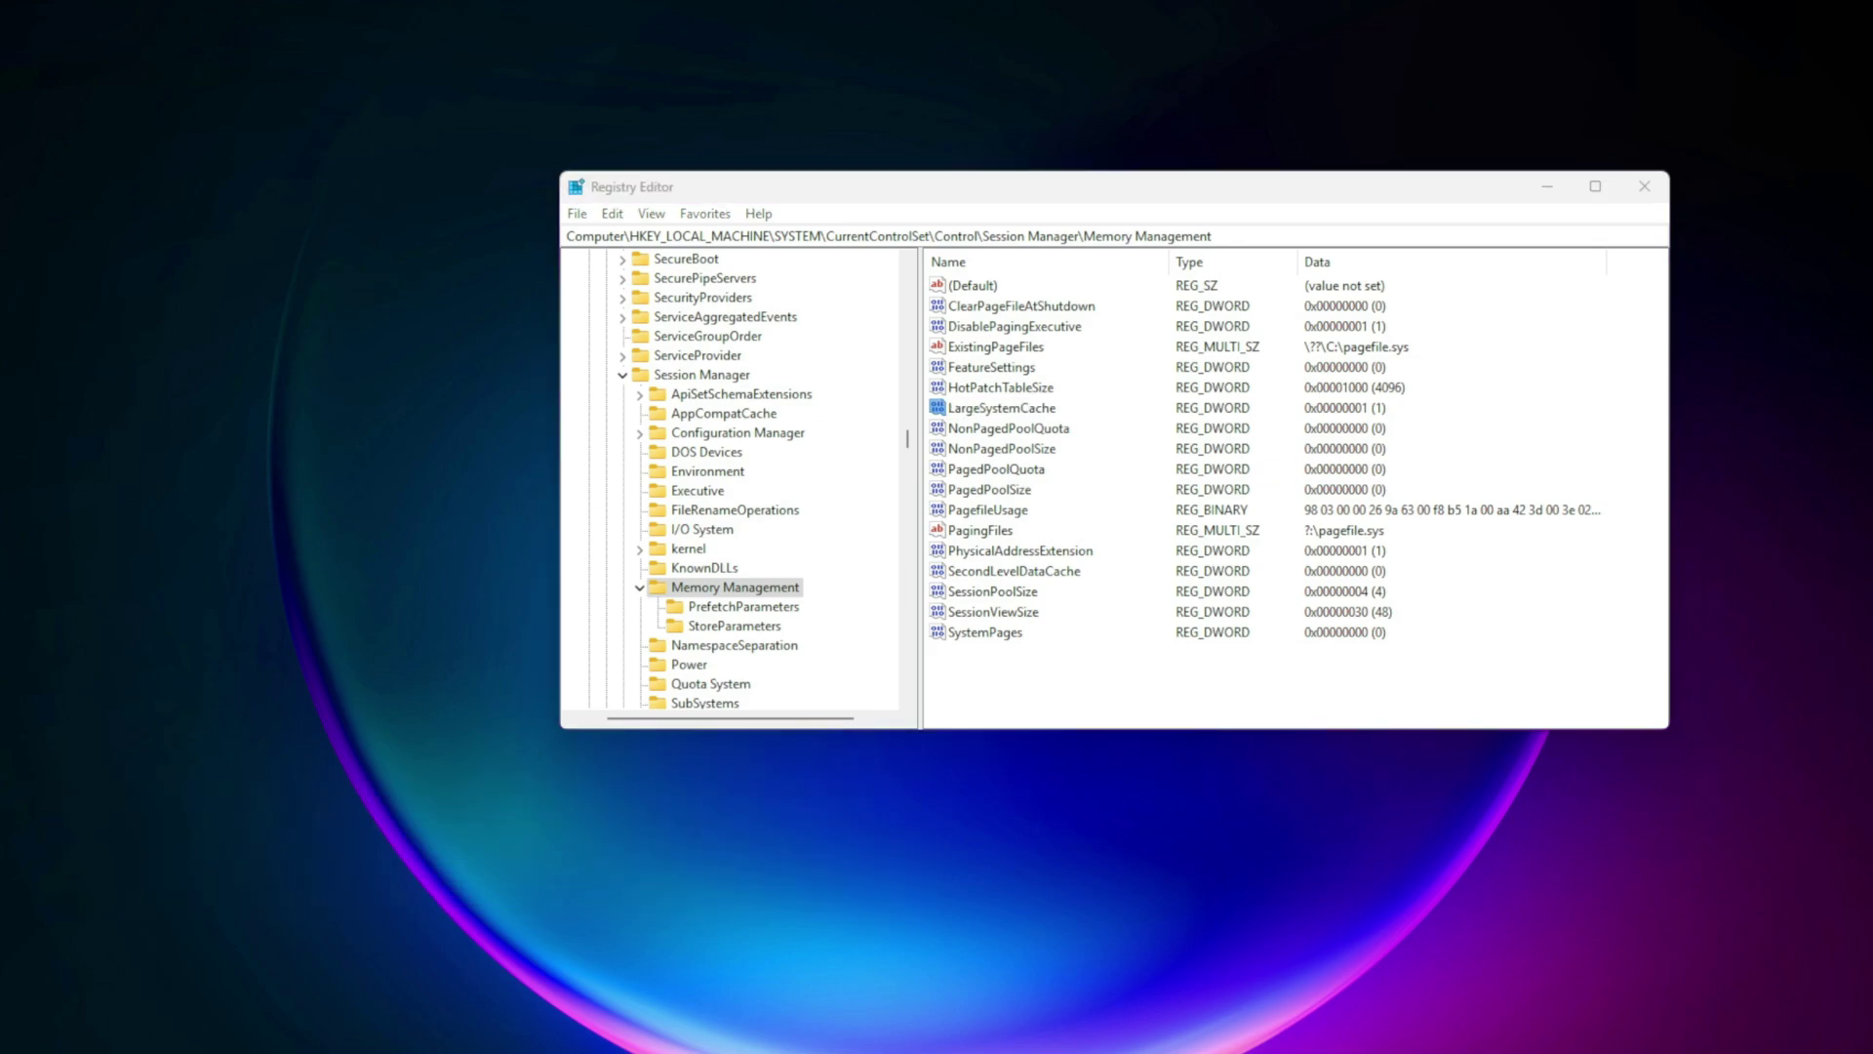
# Under PrefetchParameters, keep EnablePrefetcher at 0 and add EnableSuperfetch with value 0.
pyautogui.click(972, 236)
pyautogui.write('HKEY_LOCAL_MACHINE\\SYSTEM\\CurrentControlSet\\Control\\Session Manager\\Memory Management\\PrefetchParameters')
pyautogui.press('Return')
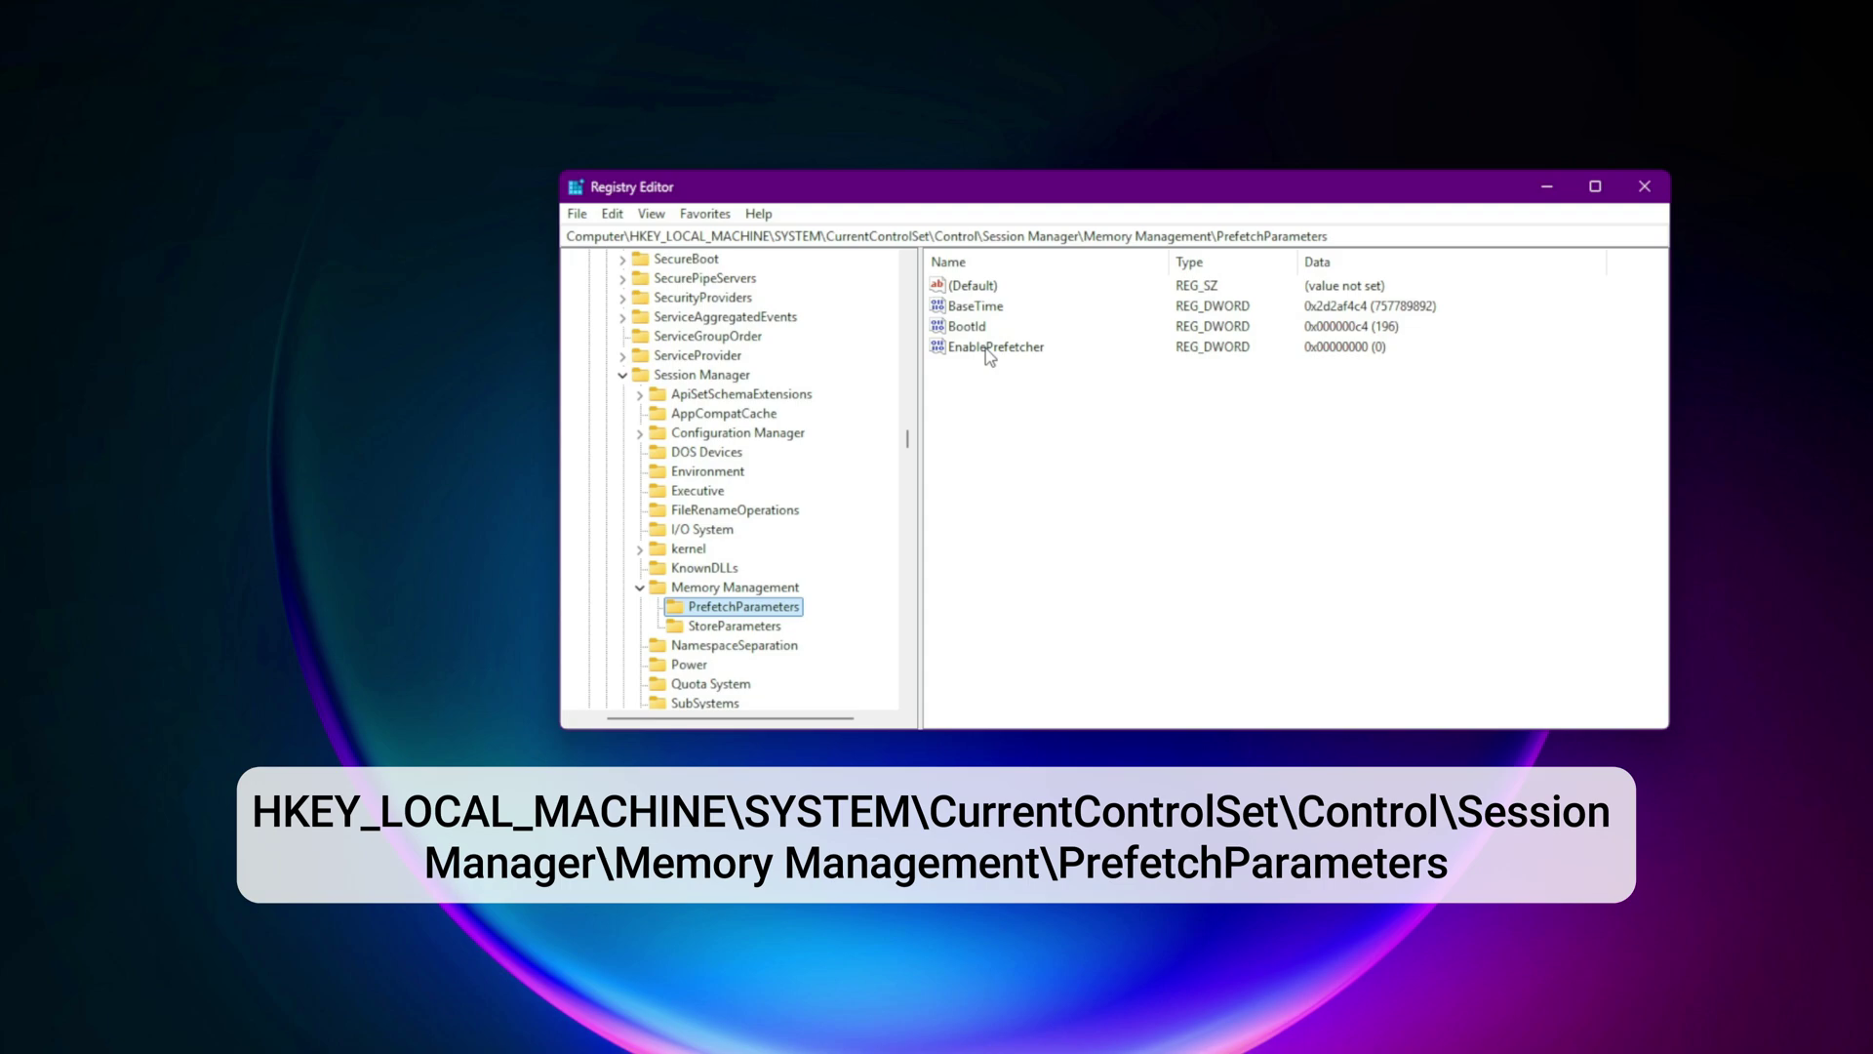
pyautogui.doubleClick(989, 349)
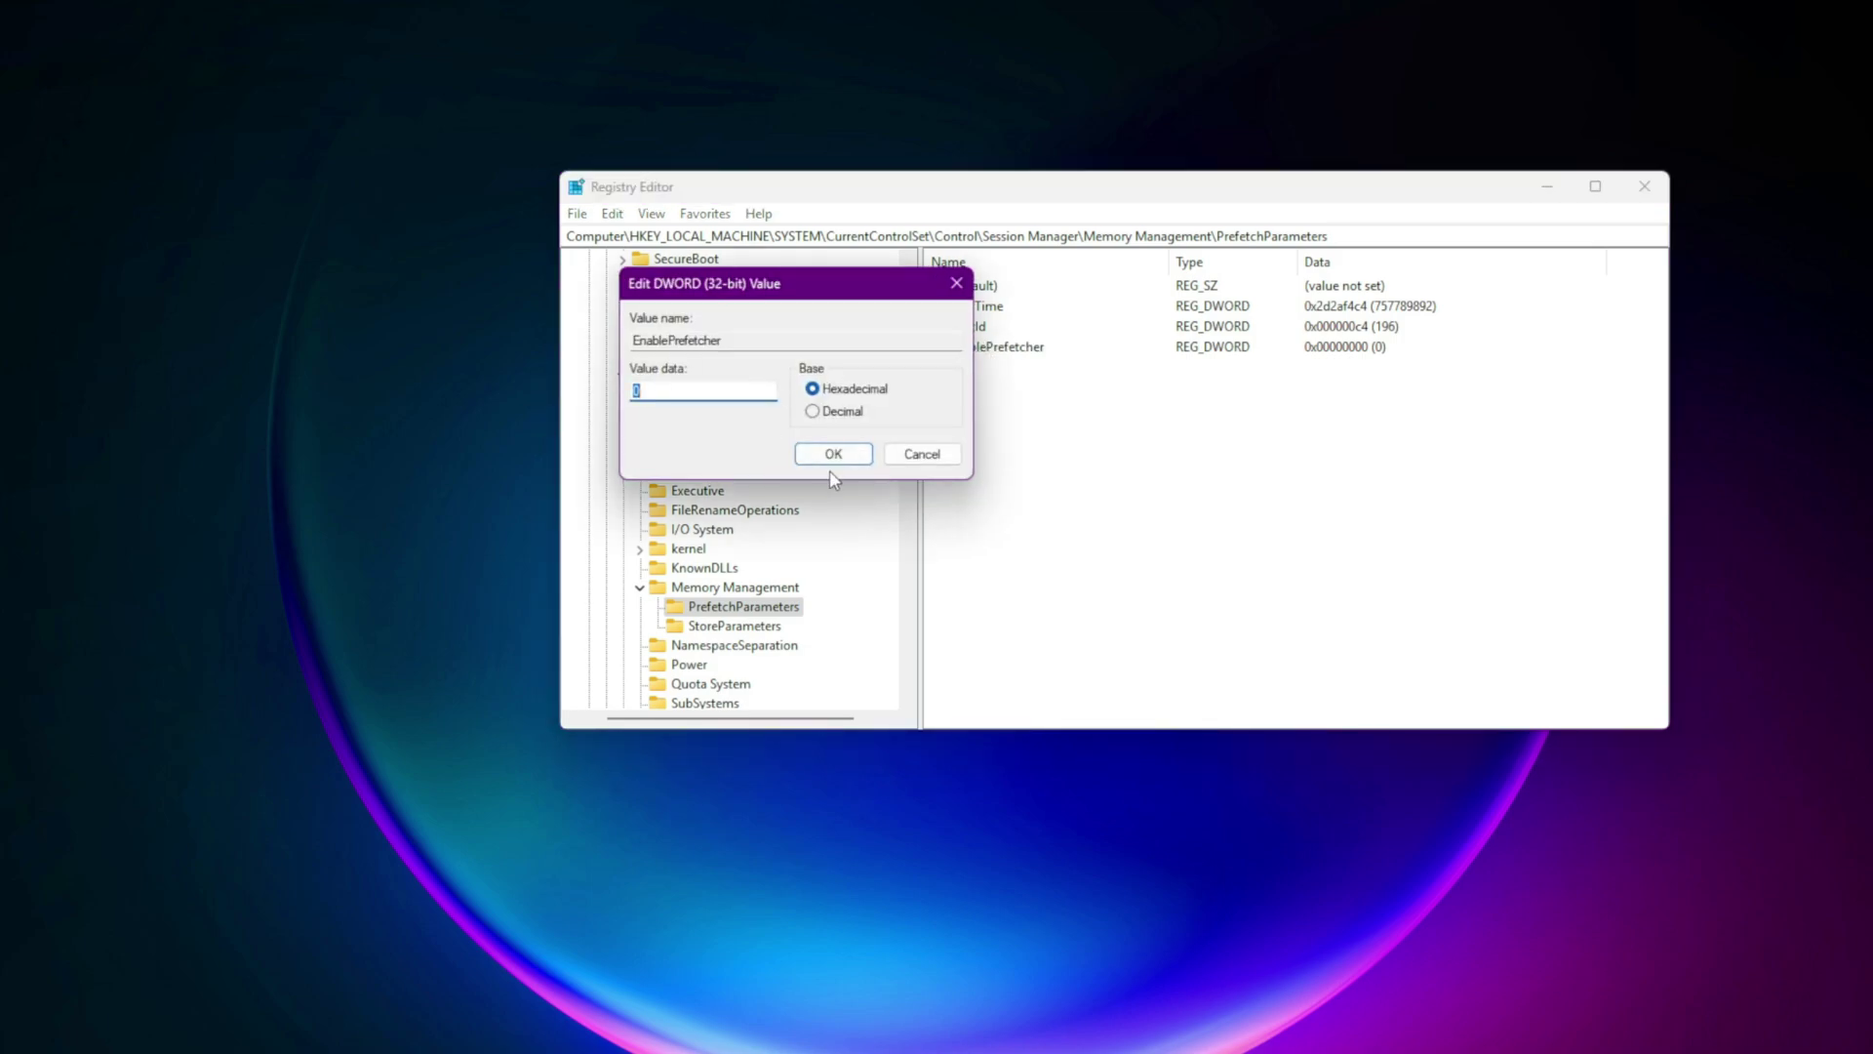
pyautogui.click(831, 455)
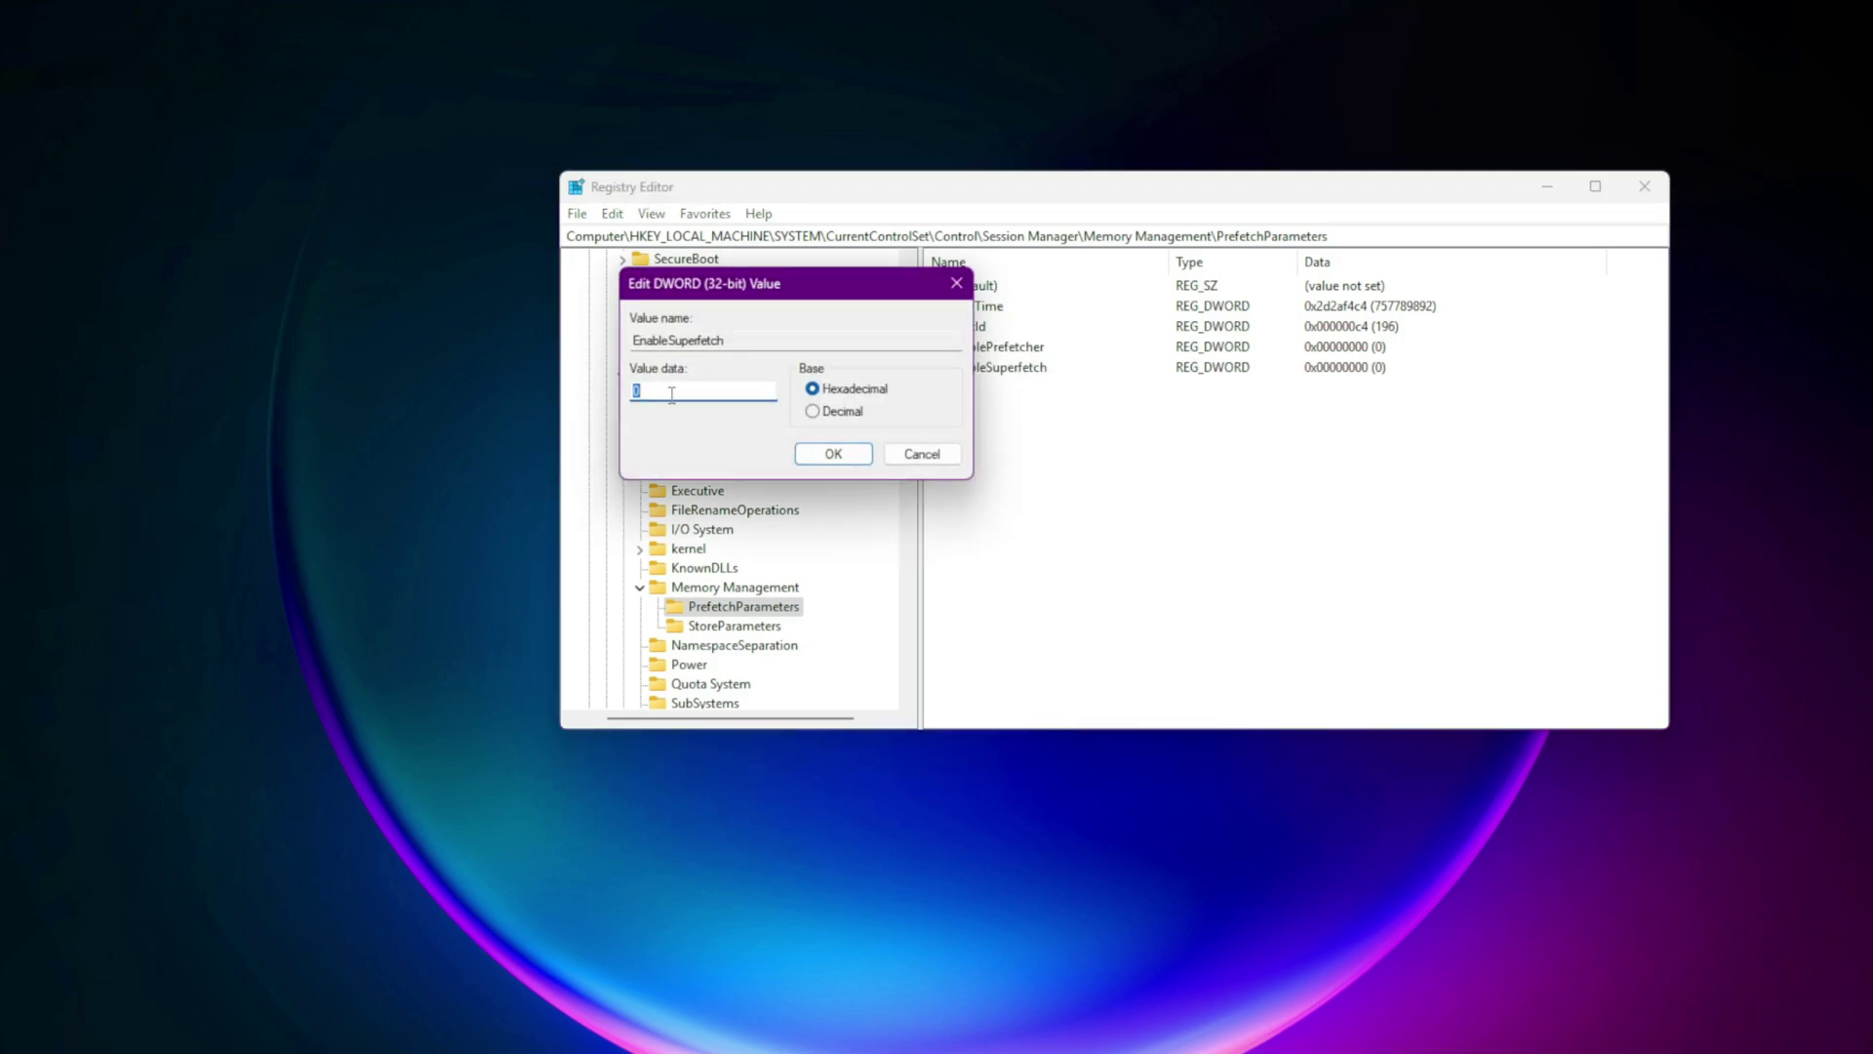
pyautogui.click(833, 454)
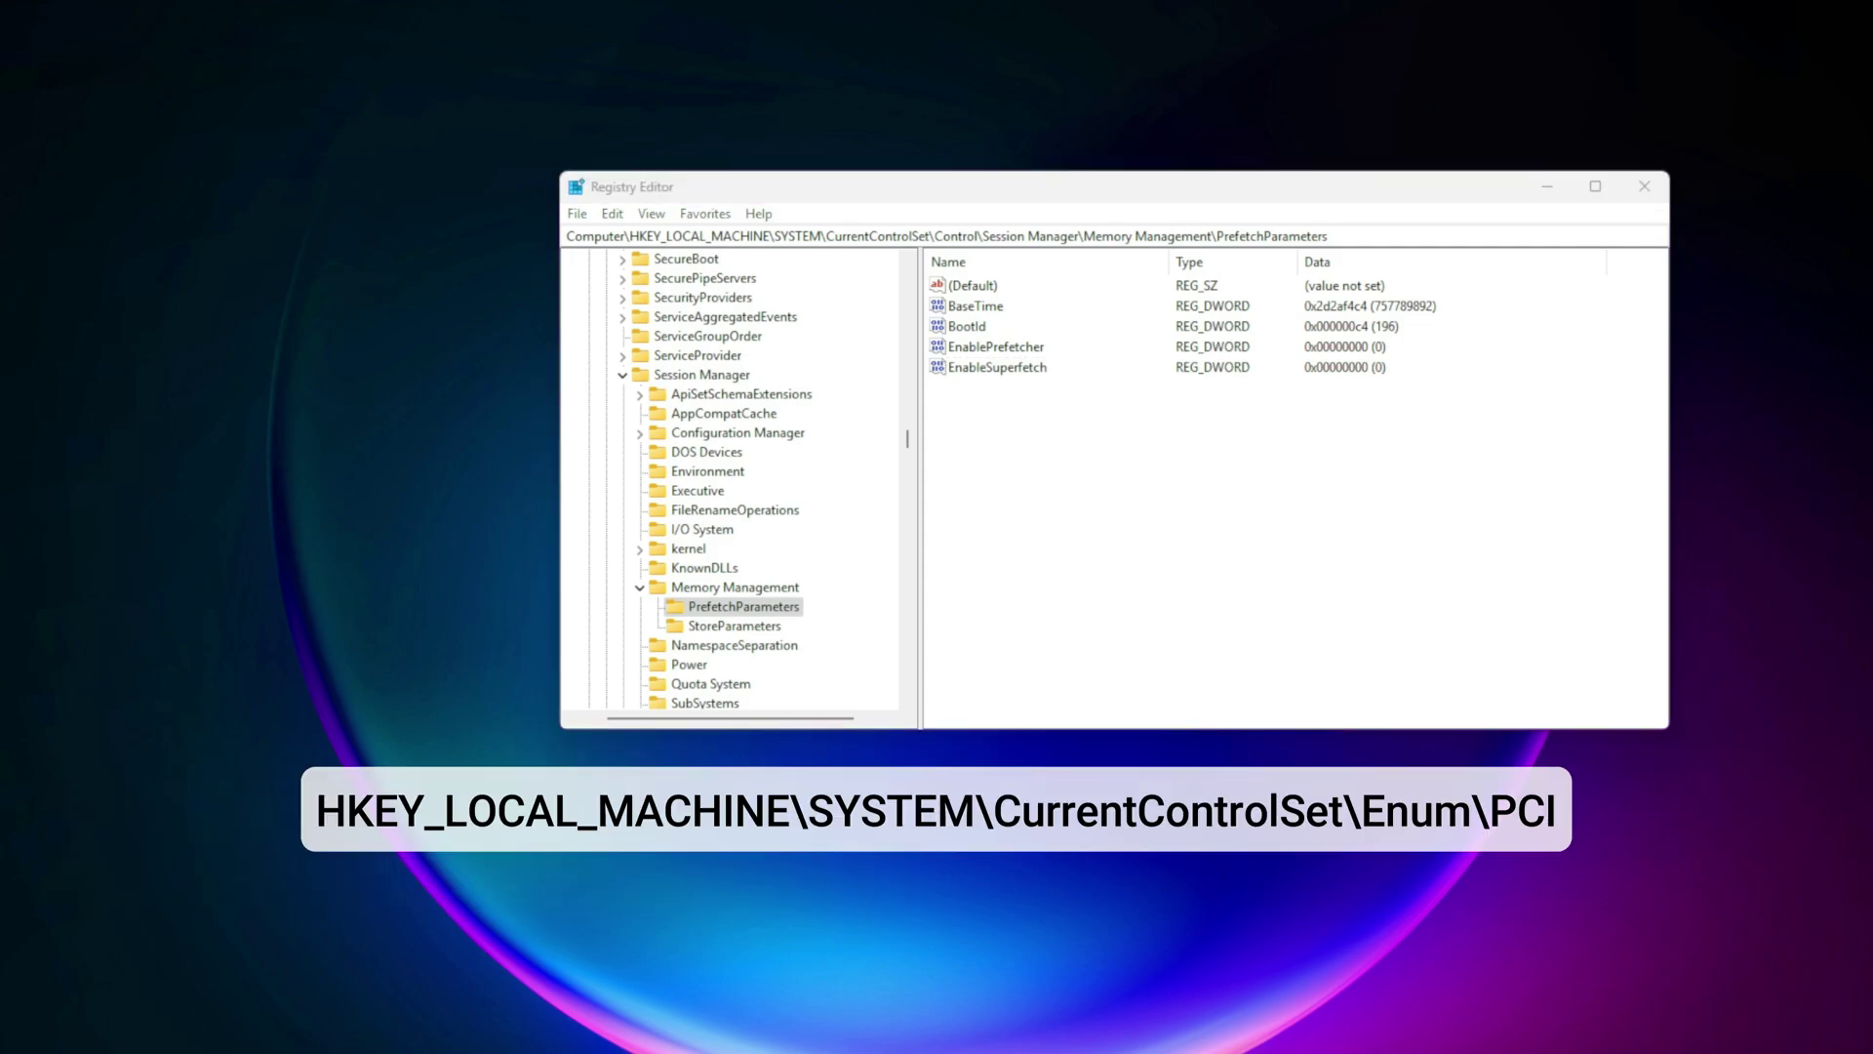
# Navigate to the Enum\PCI key by pasting its path.
pyautogui.click(1090, 235)
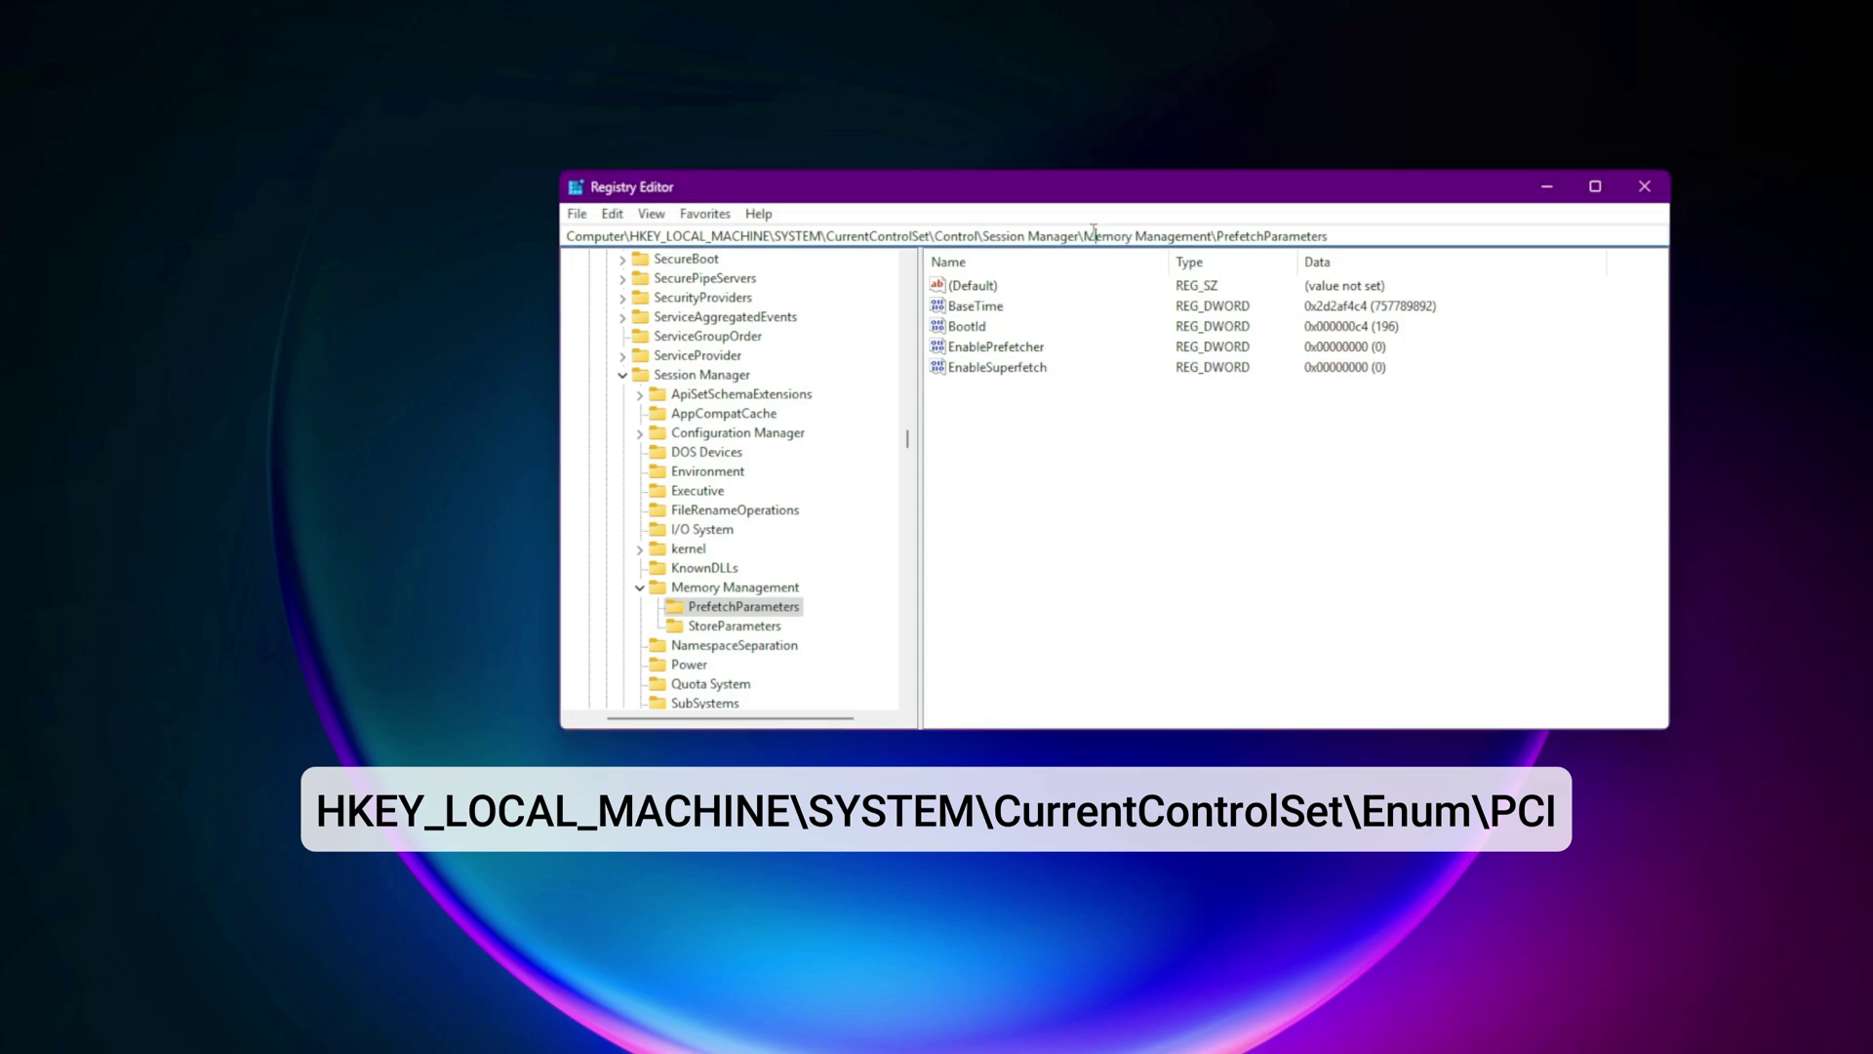
pyautogui.hotkey('ctrl', 'a')
pyautogui.press('BackSpace')
pyautogui.write('HKEY_LOCAL_MACHINE\\SYSTEM\\CurrentControlSet\\Enum\\PCI')
pyautogui.press('Return')
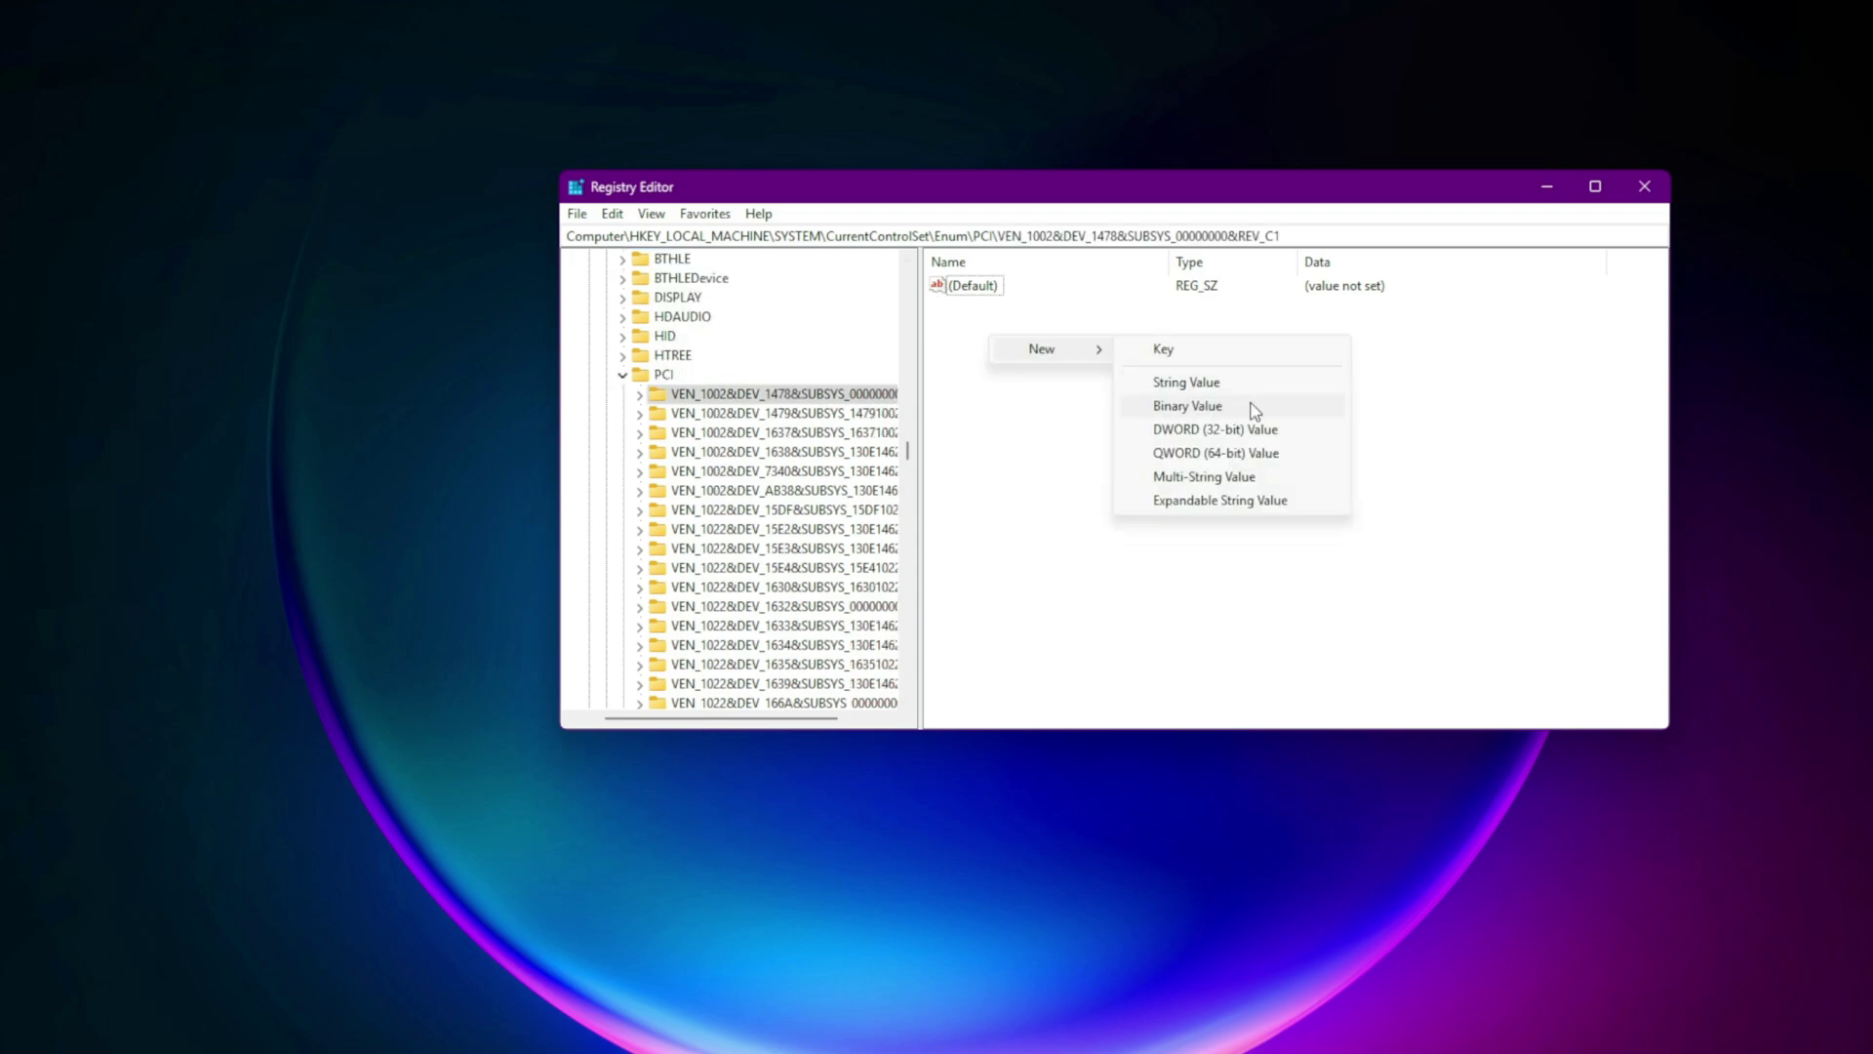
# Add a Device Priority string value with data High to the VEN_1002&DEV_1478 device key.
pyautogui.click(1198, 382)
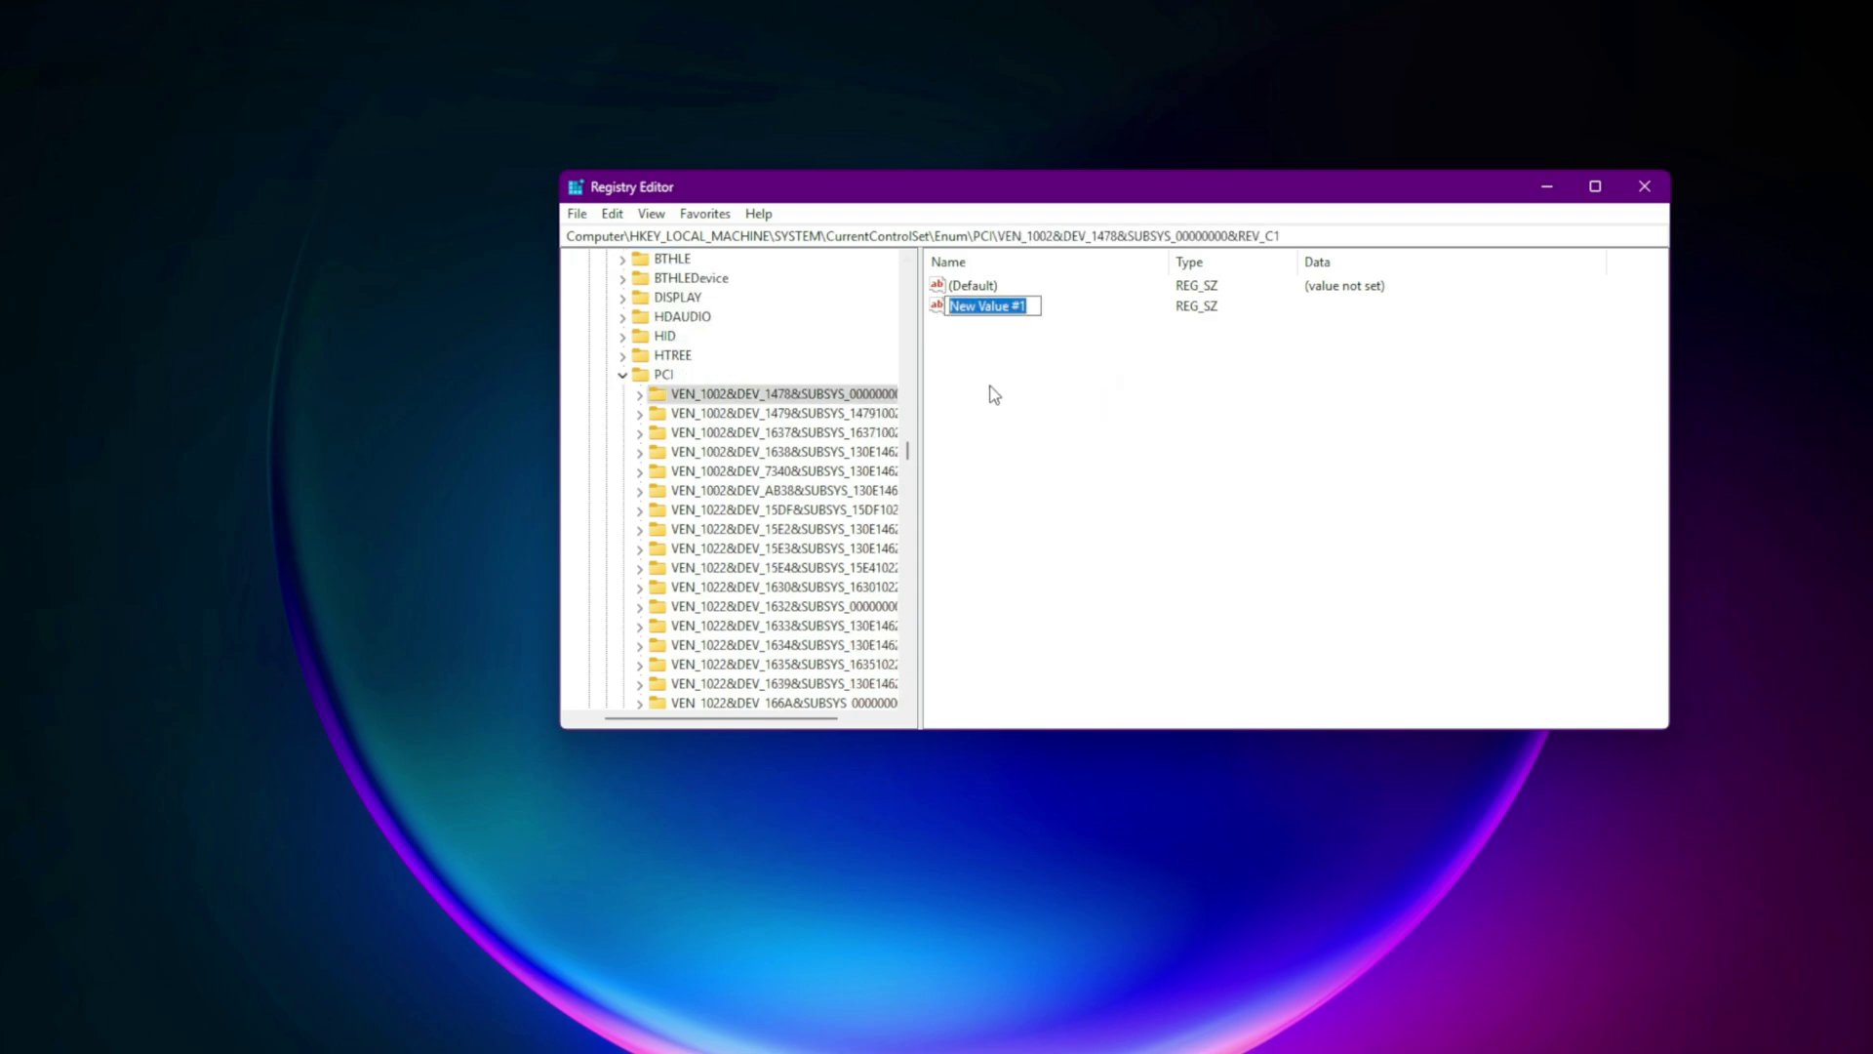
pyautogui.doubleClick(999, 310)
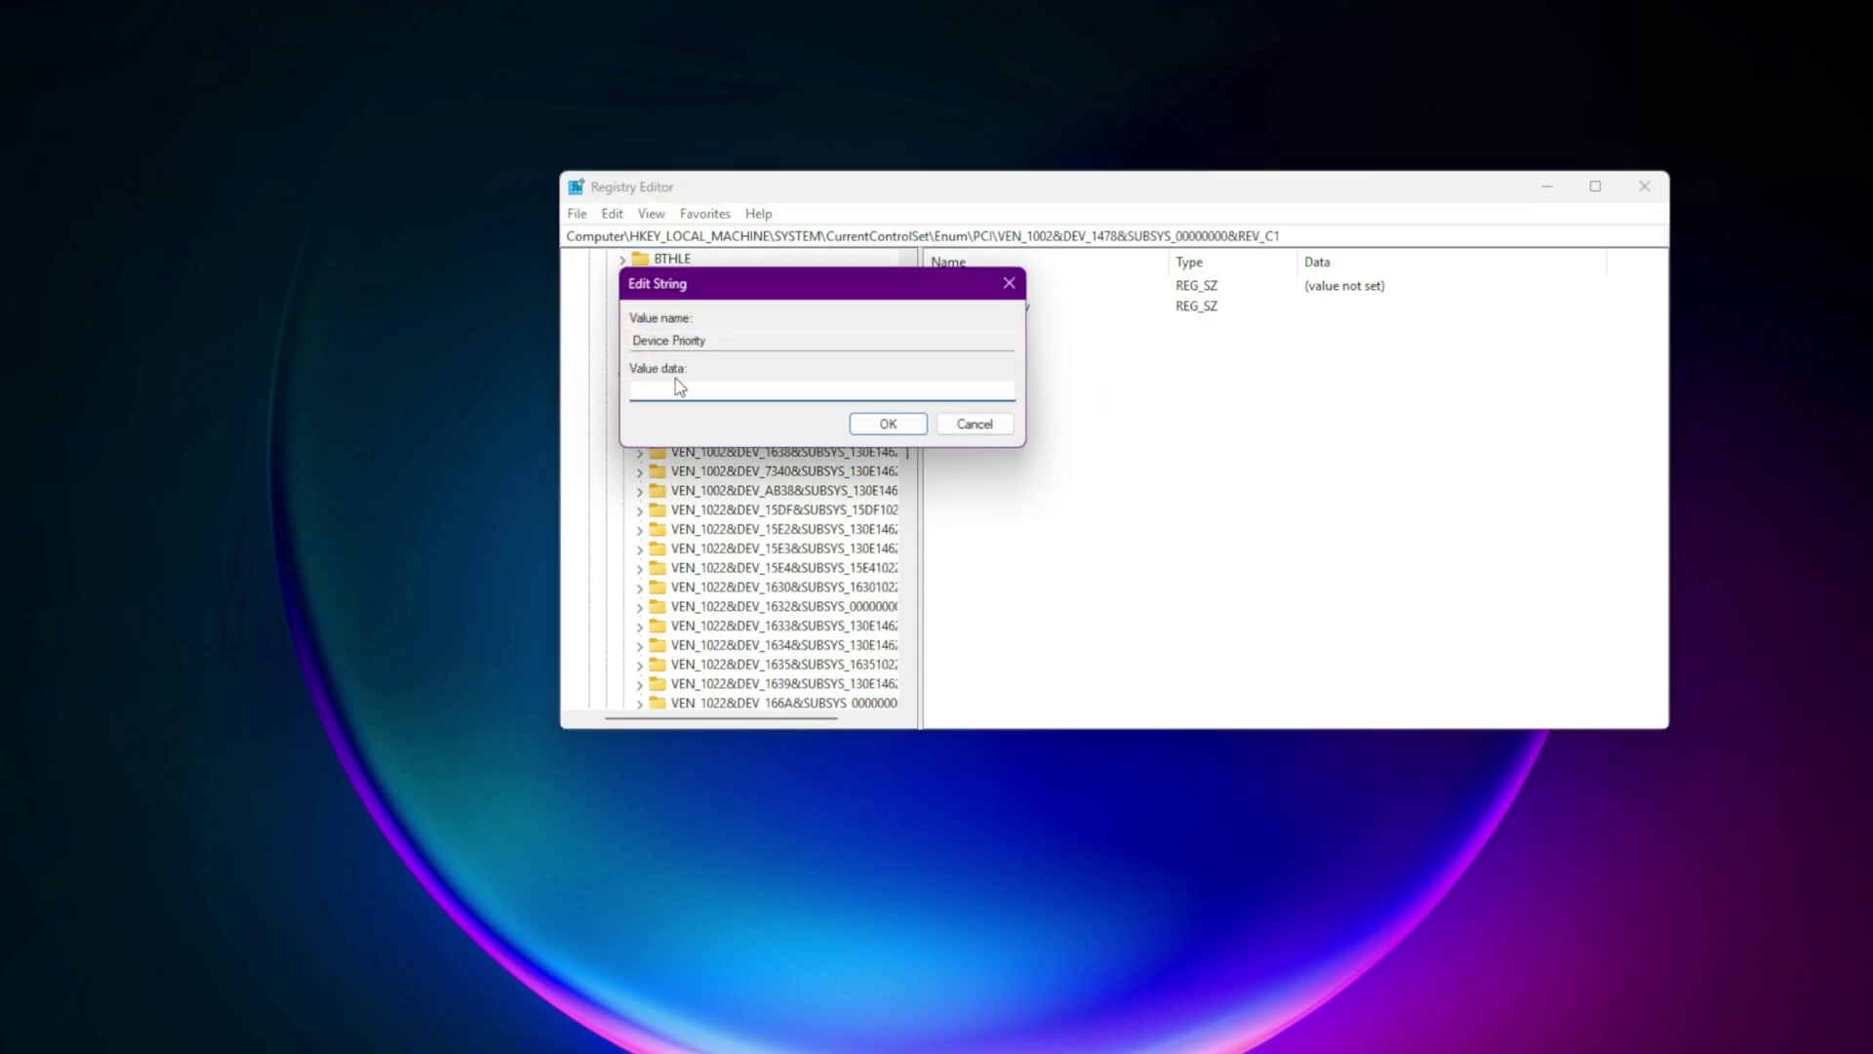
pyautogui.write('High')
pyautogui.click(888, 423)
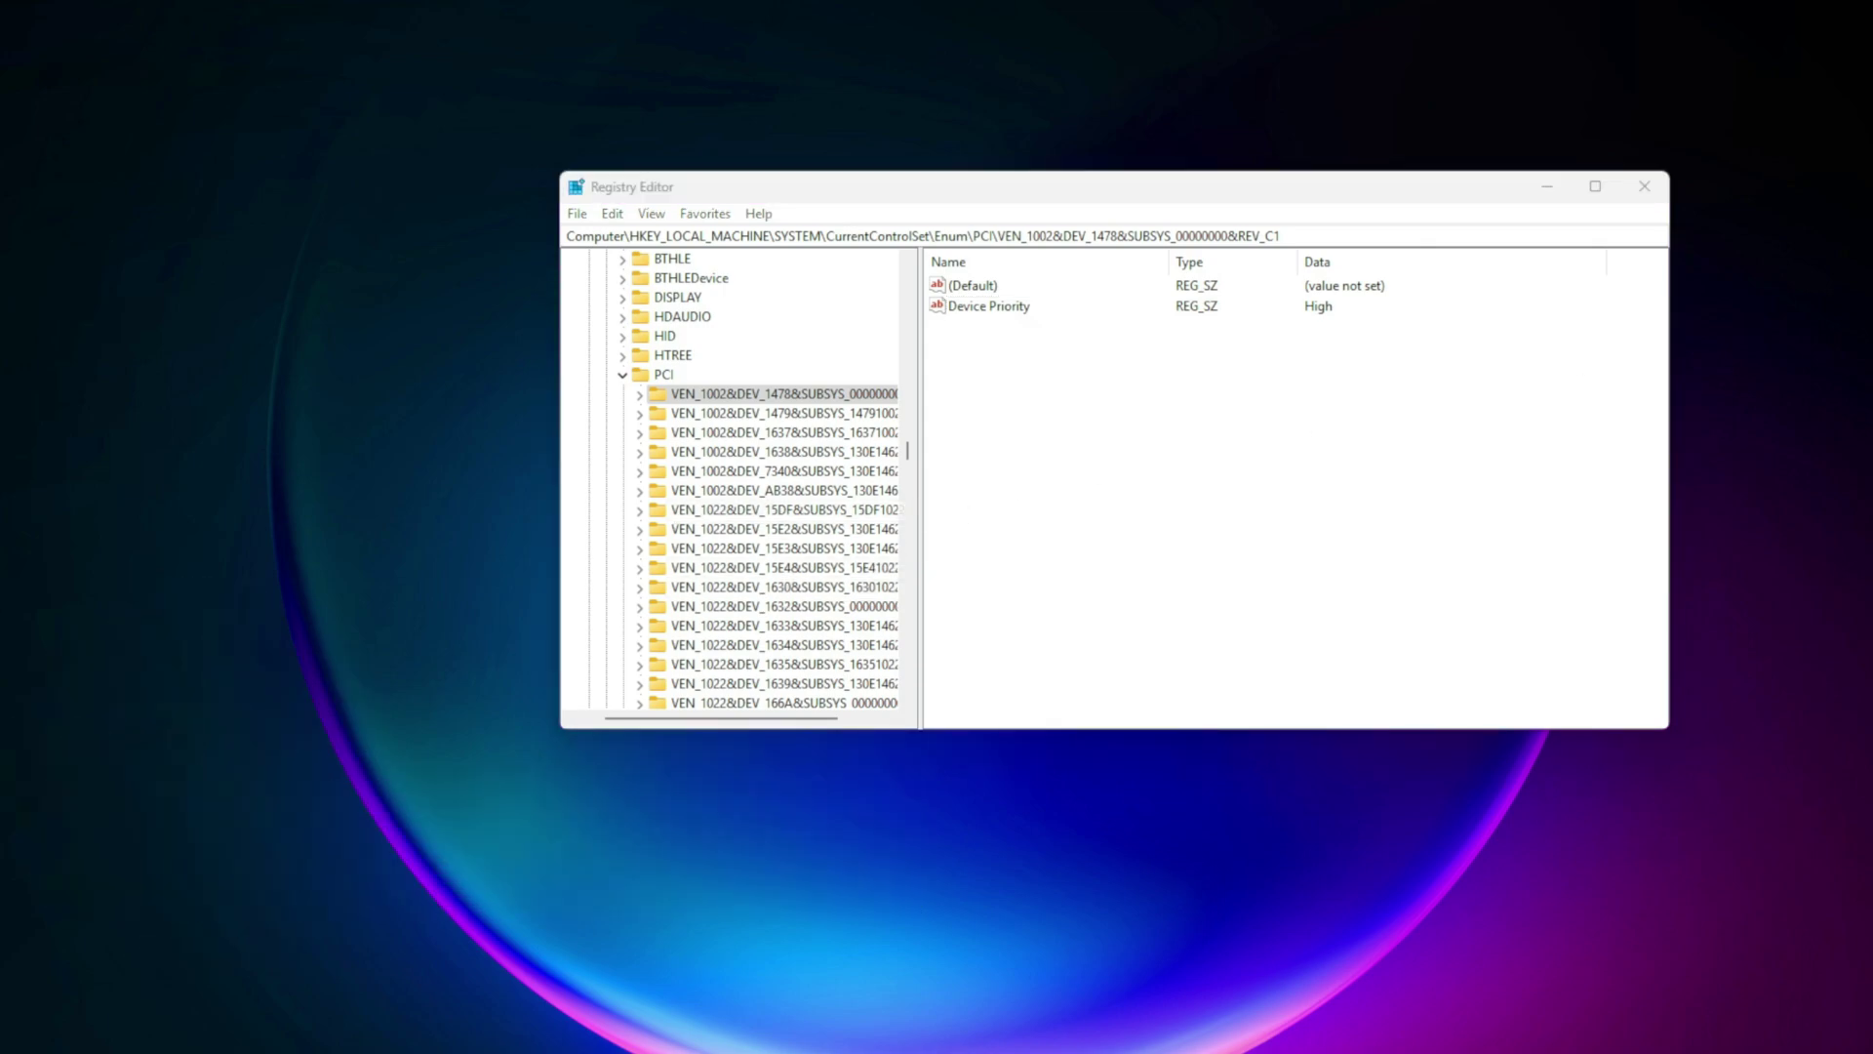
# Navigate to the Explorer\VisualEffects key by pasting its path.
pyautogui.click(1041, 236)
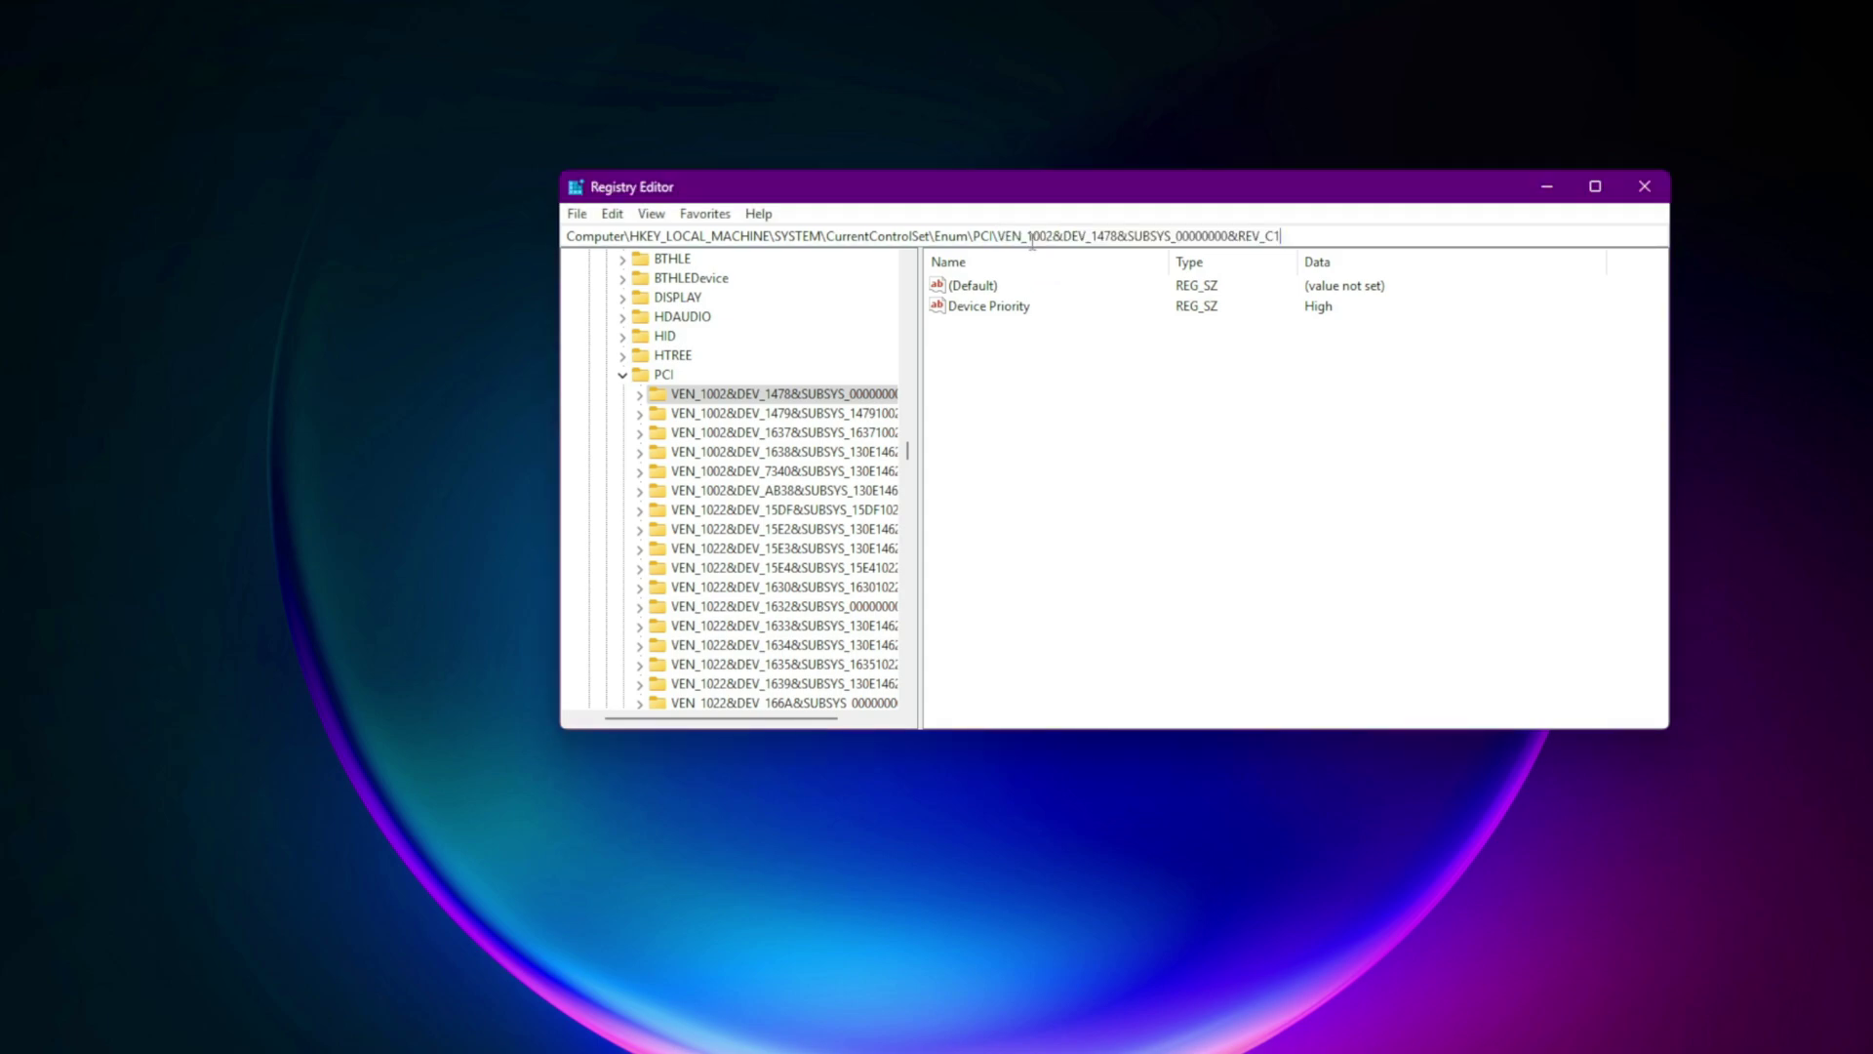
pyautogui.hotkey('ctrl', 'a')
pyautogui.press('BackSpace')
pyautogui.write('HKEY_CURRENT_USER\\Software\\Microsoft\\Windows\\CurrentVersion\\Explorer\\VisualEffects')
pyautogui.press('Return')
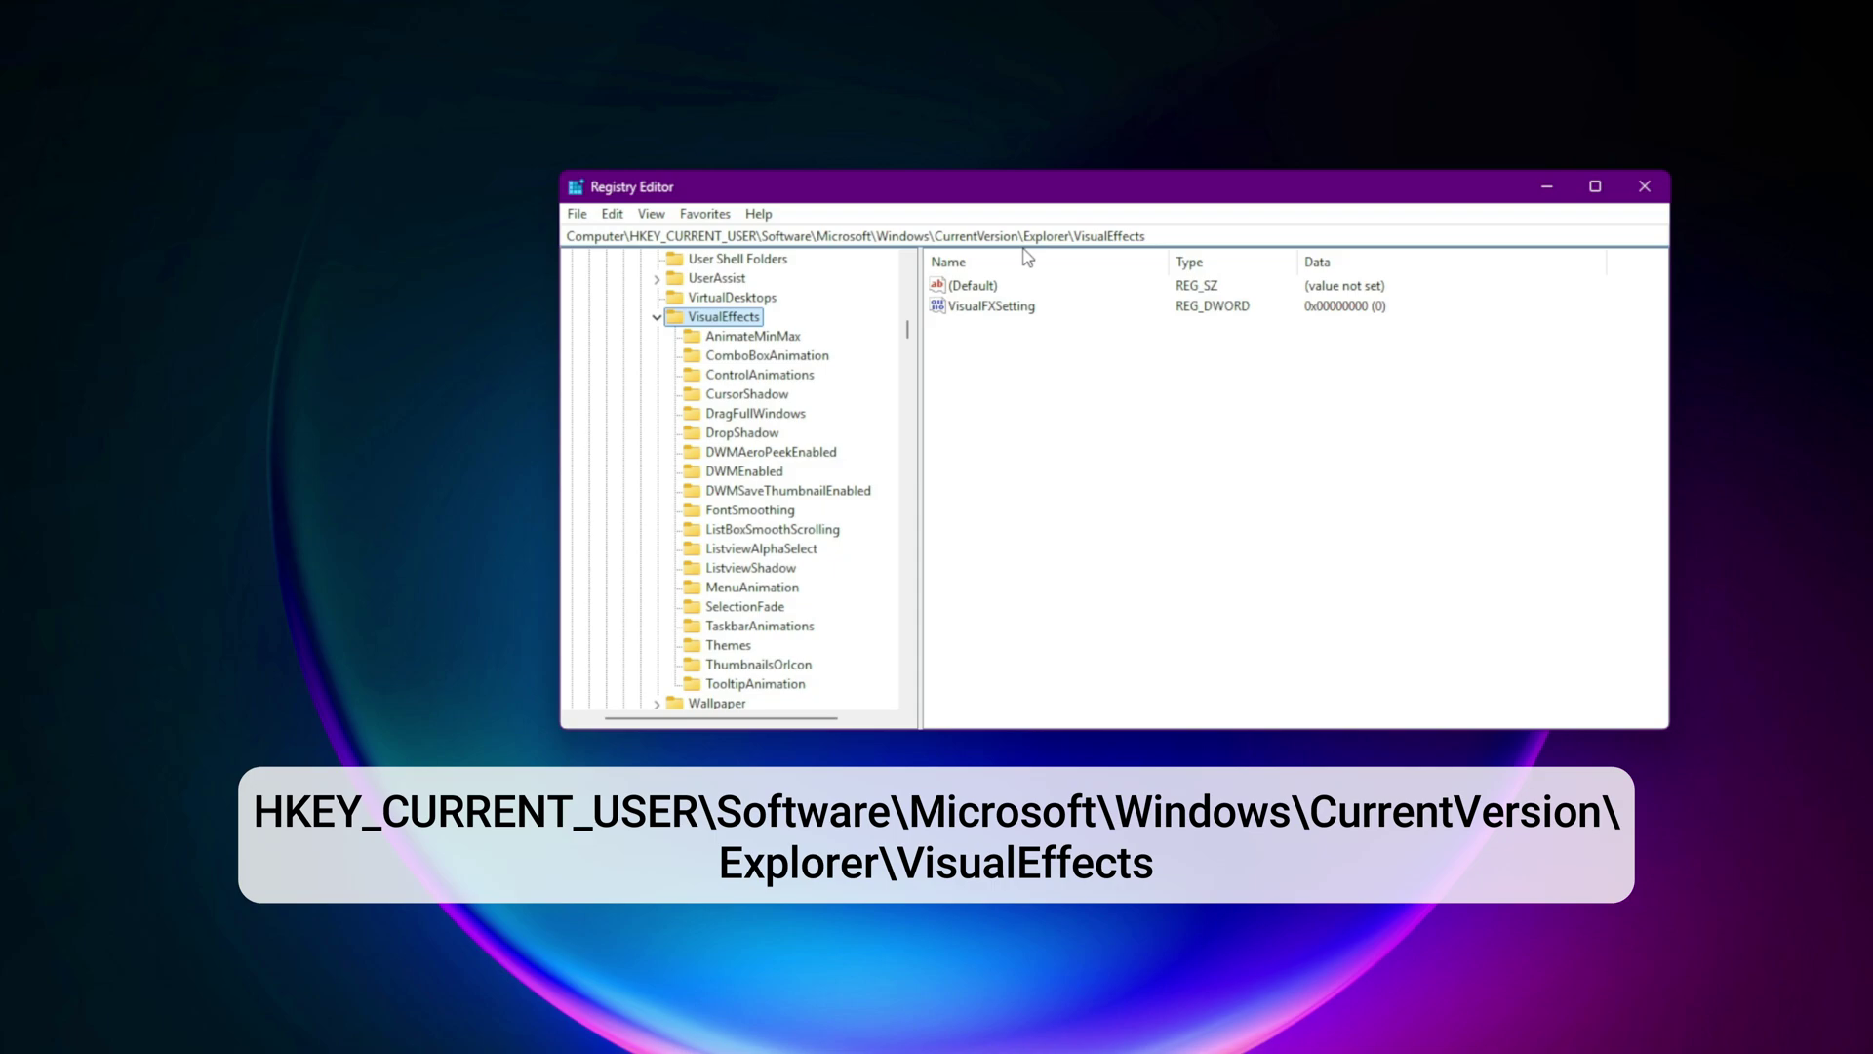
# Change VisualFXSetting from 0 to 2.
pyautogui.doubleClick(1002, 309)
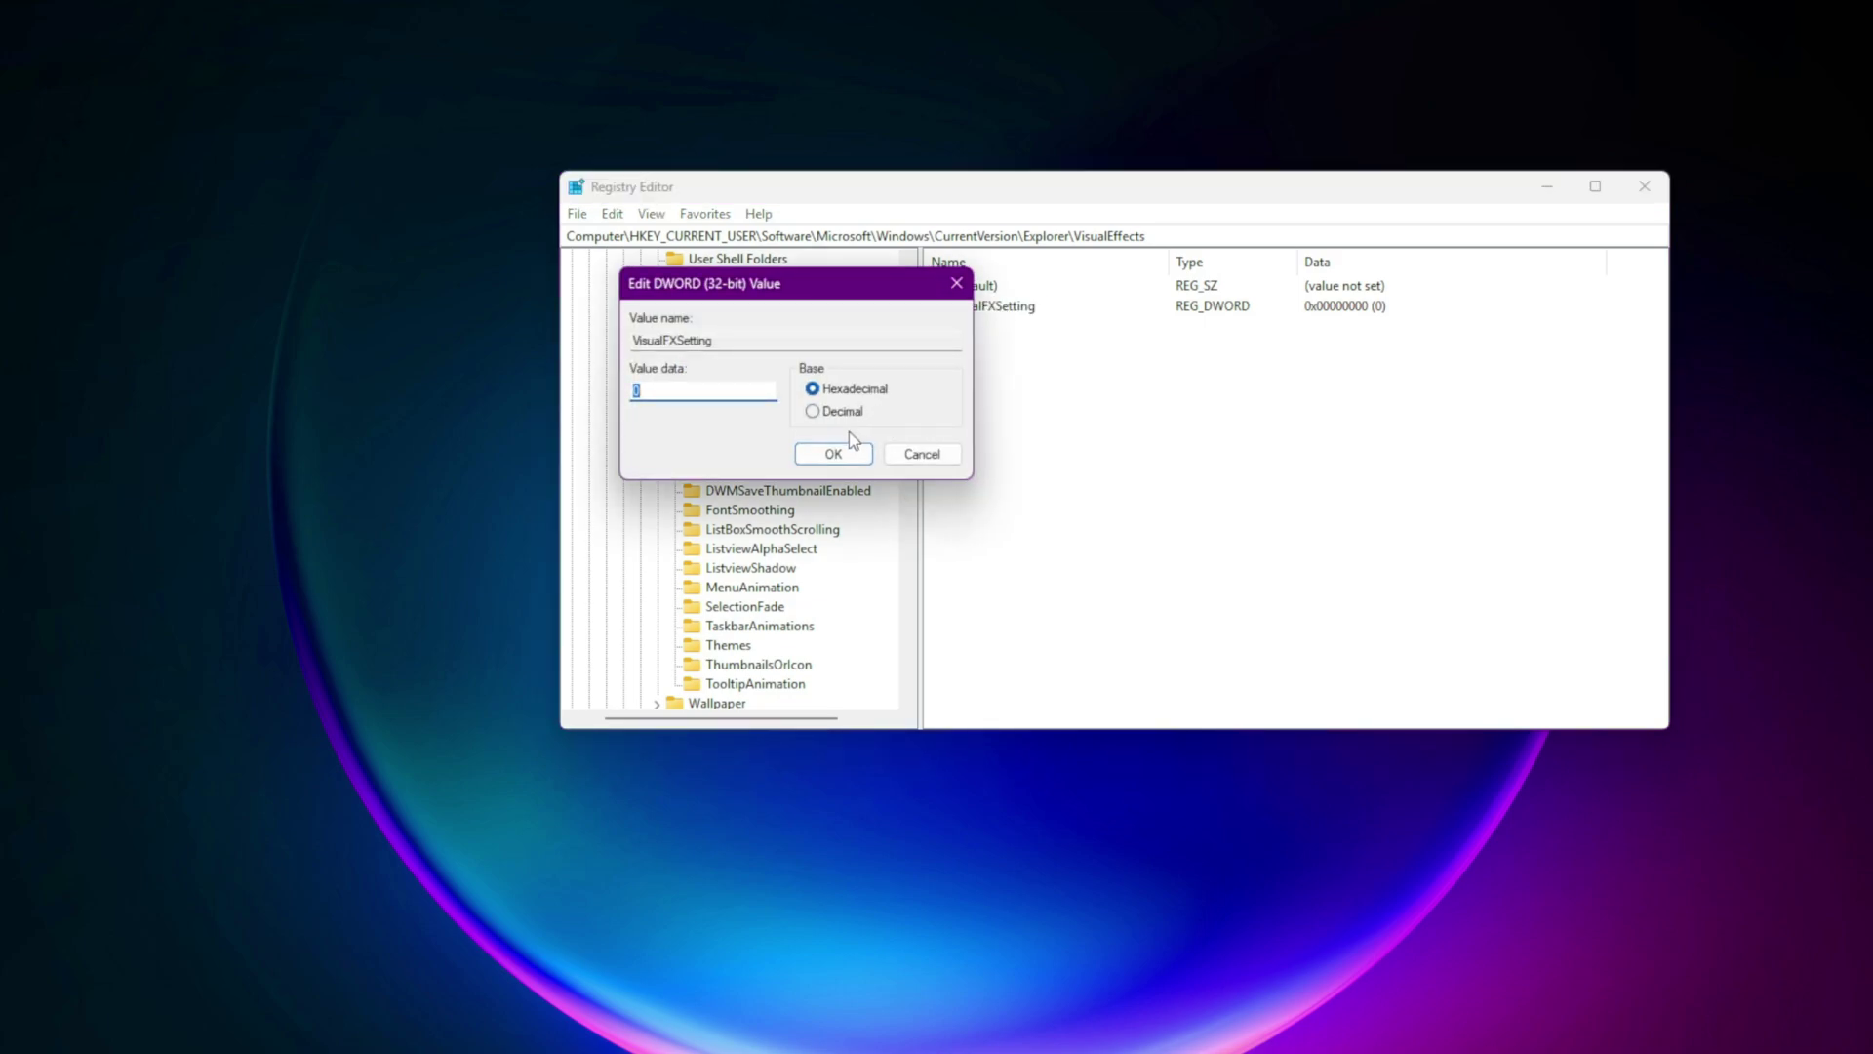
pyautogui.write('2')
pyautogui.click(827, 454)
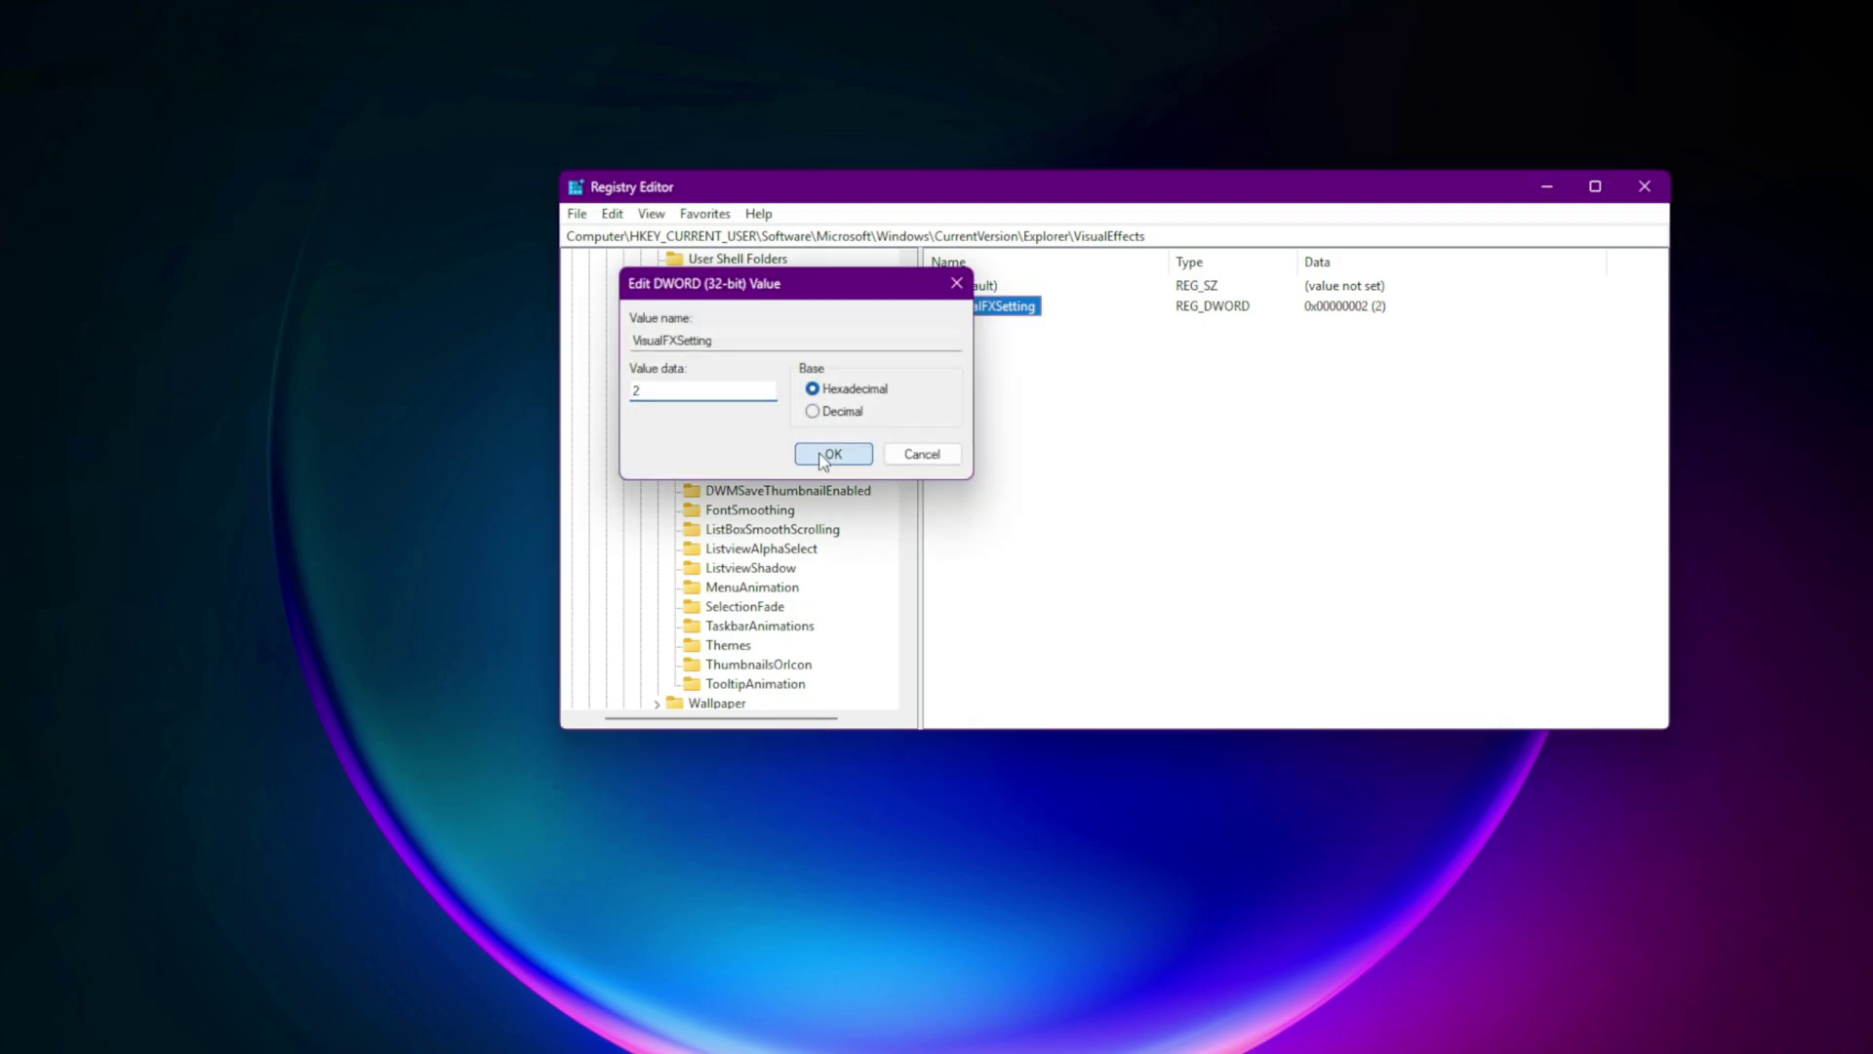